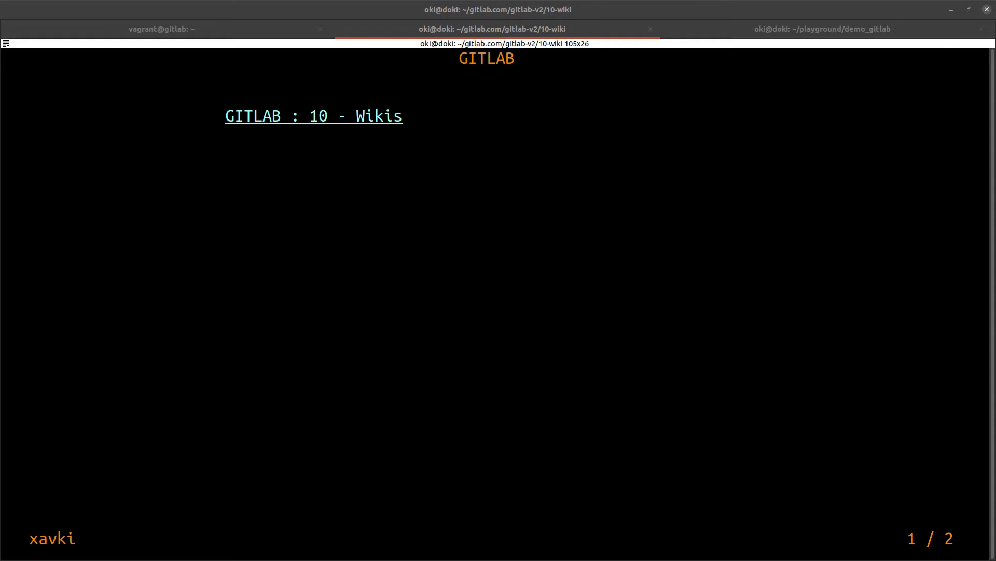
# Reveal the list of Wikis topics on the presentation slide.
pyautogui.click(936, 332)
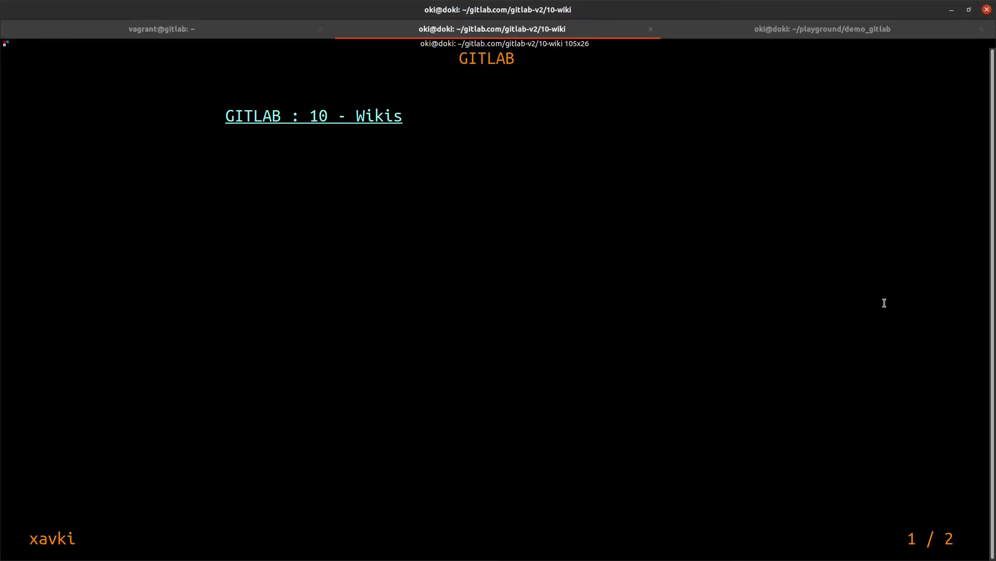
pyautogui.press('Right')
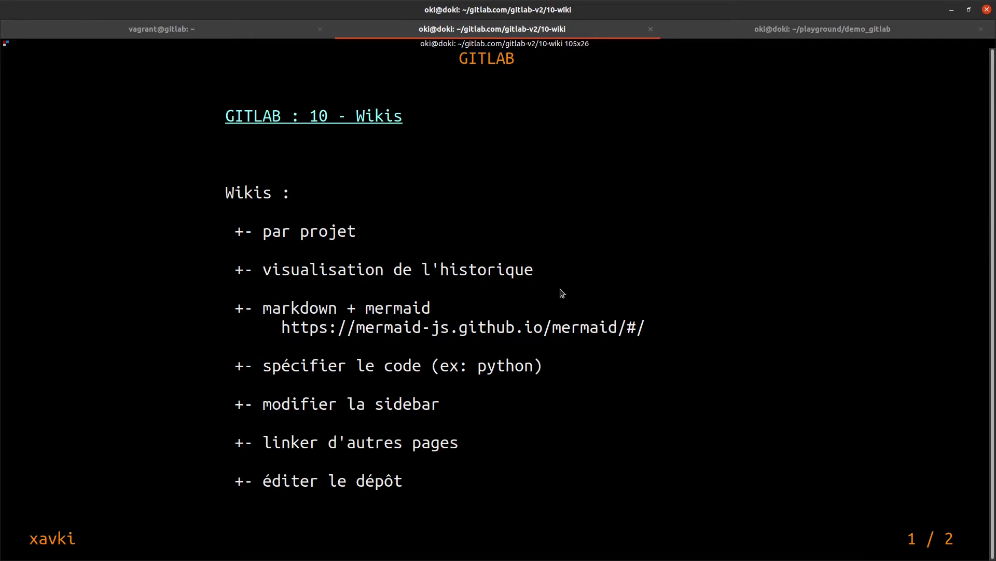
# Switch to the browser and sign in to GitLab with the username and account password.
pyautogui.hotkey('alt', 'Tab')
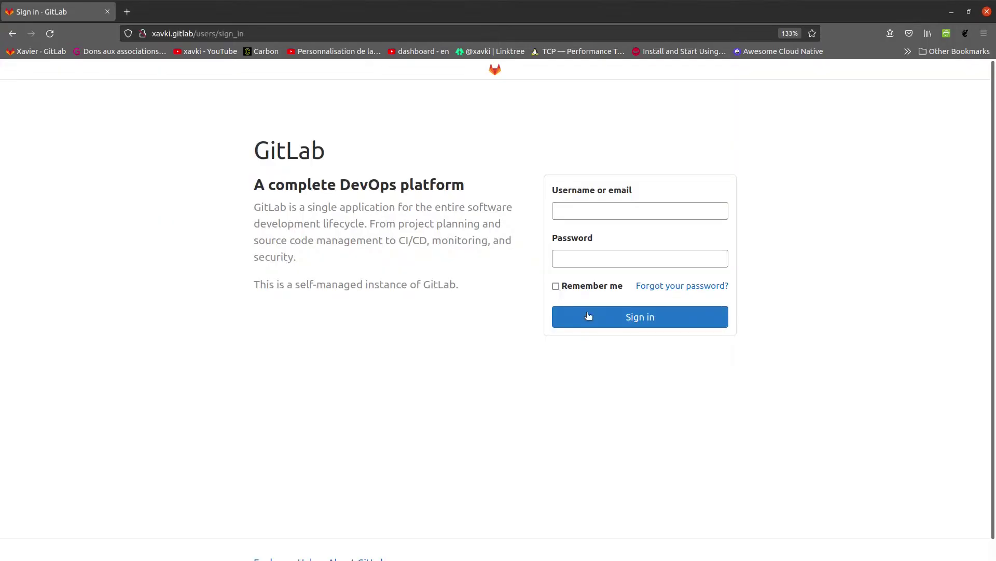
pyautogui.click(645, 210)
pyautogui.write('xavki')
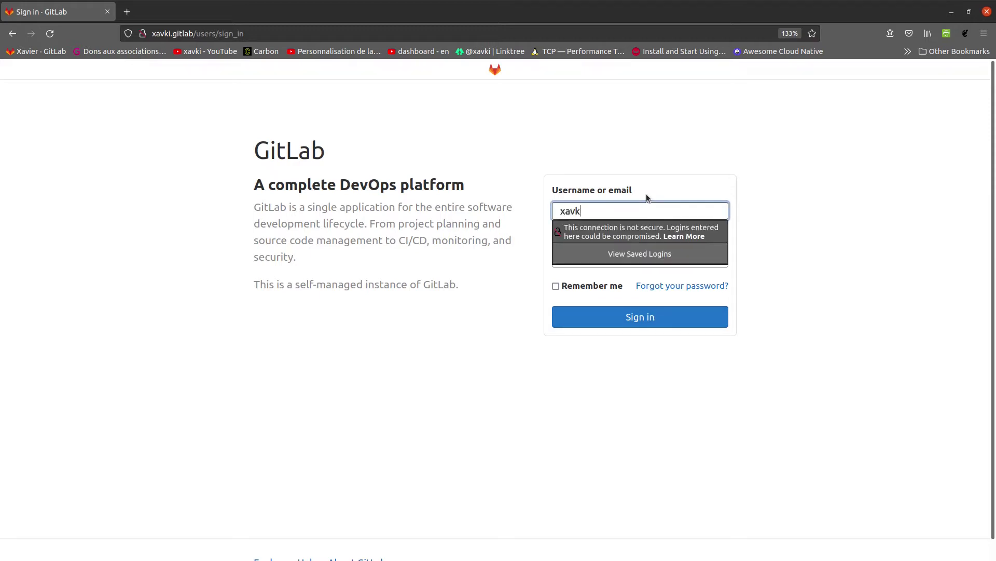
pyautogui.press('Tab')
pyautogui.write('********')
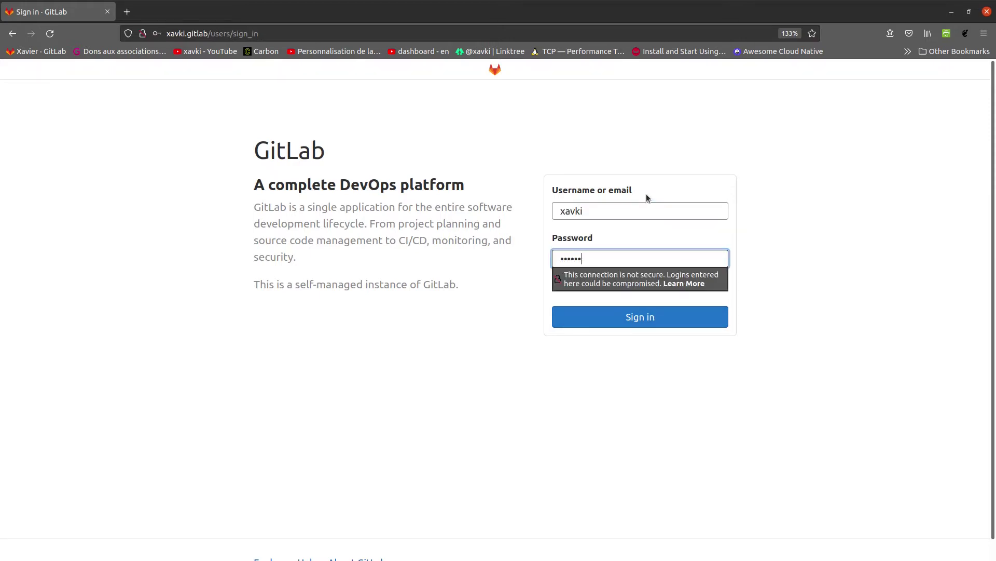
pyautogui.press('Return')
pyautogui.hotkey('alt', 'd')
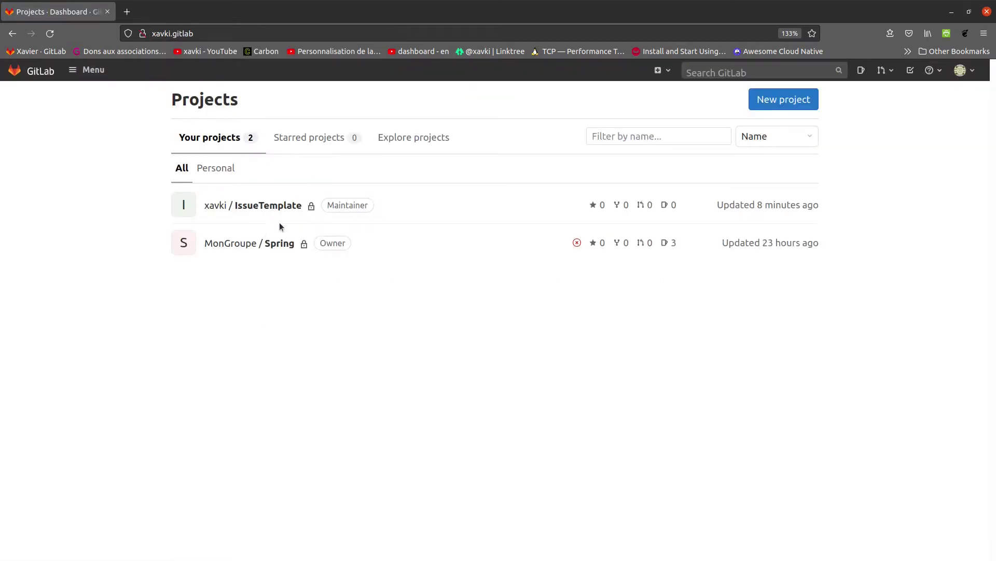
# Open the IssueTemplate project and look over its overview page down to the README.
pyautogui.click(281, 206)
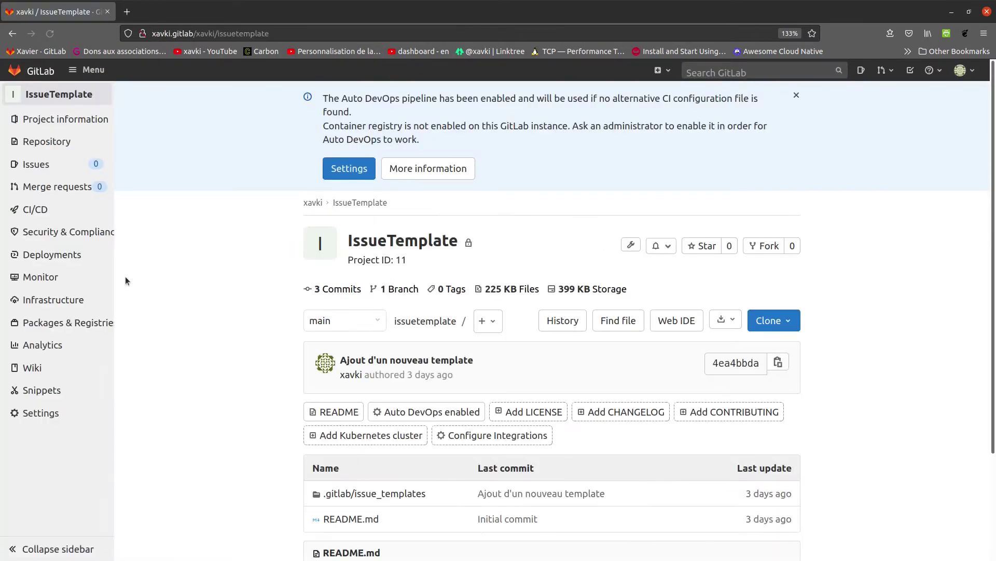
pyautogui.scroll(-3, 201, 265)
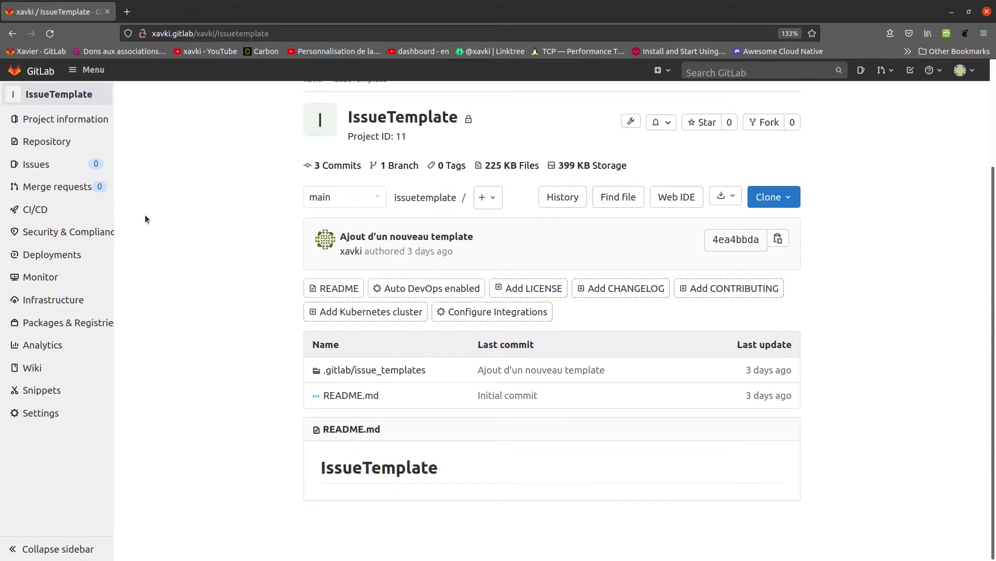
pyautogui.moveTo(311, 462); pyautogui.dragTo(342, 467)
pyautogui.click(506, 477)
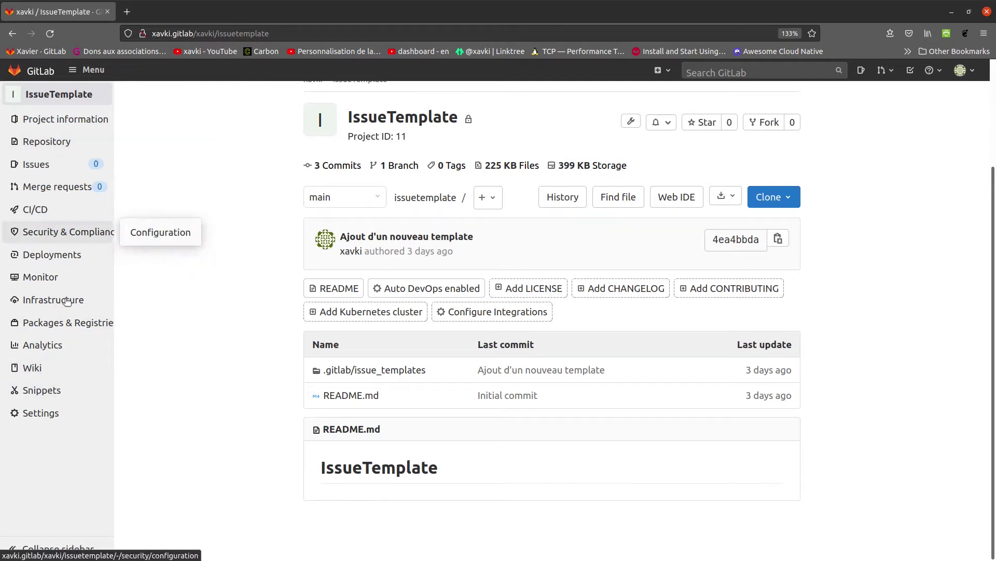
# Examine the Wiki and other feature switches under visibility, project features and permissions in the project's general settings.
pyautogui.click(73, 413)
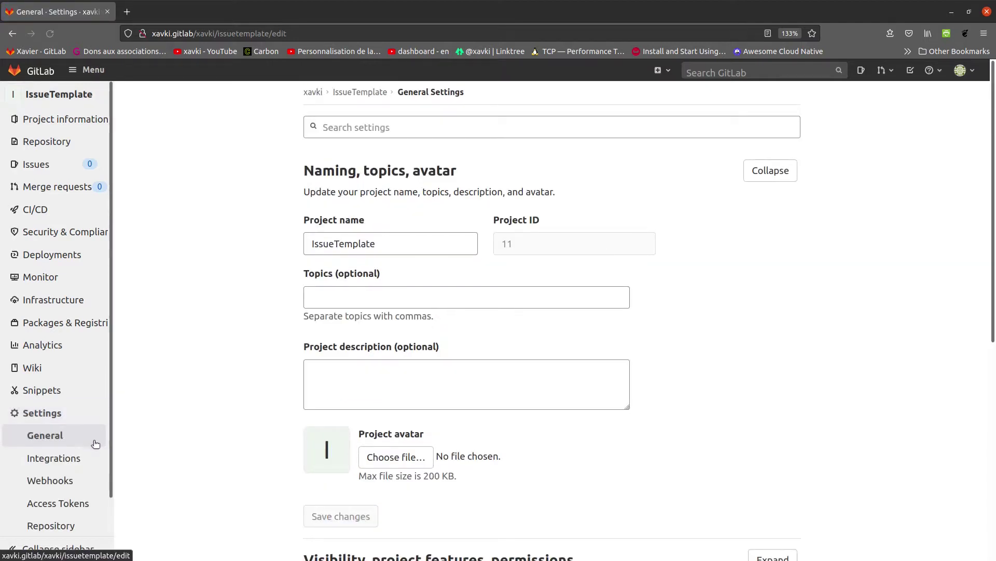
pyautogui.scroll(-3, 185, 438)
pyautogui.scroll(-3, 190, 435)
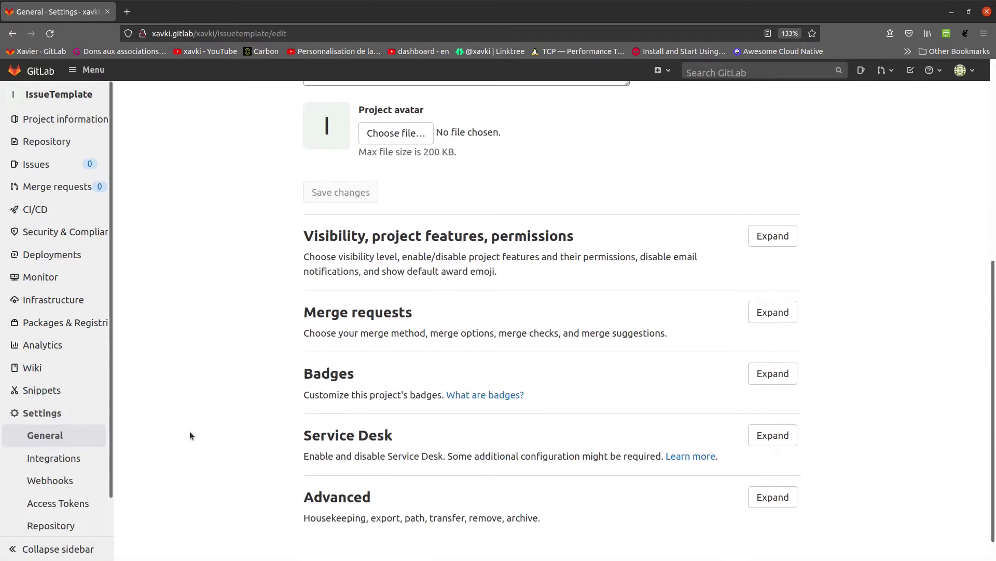
pyautogui.click(786, 231)
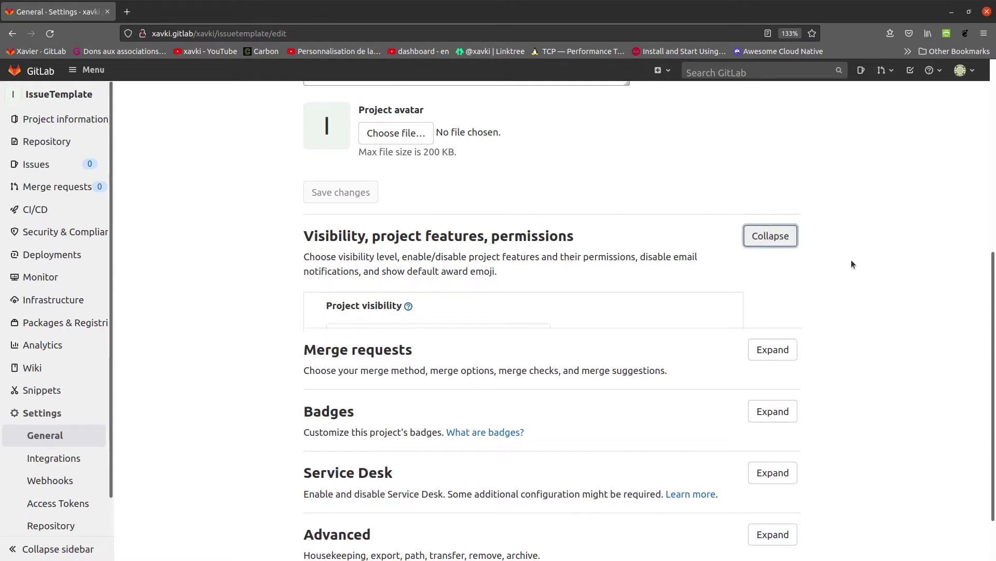
pyautogui.scroll(-6, 888, 340)
pyautogui.scroll(-9, 886, 326)
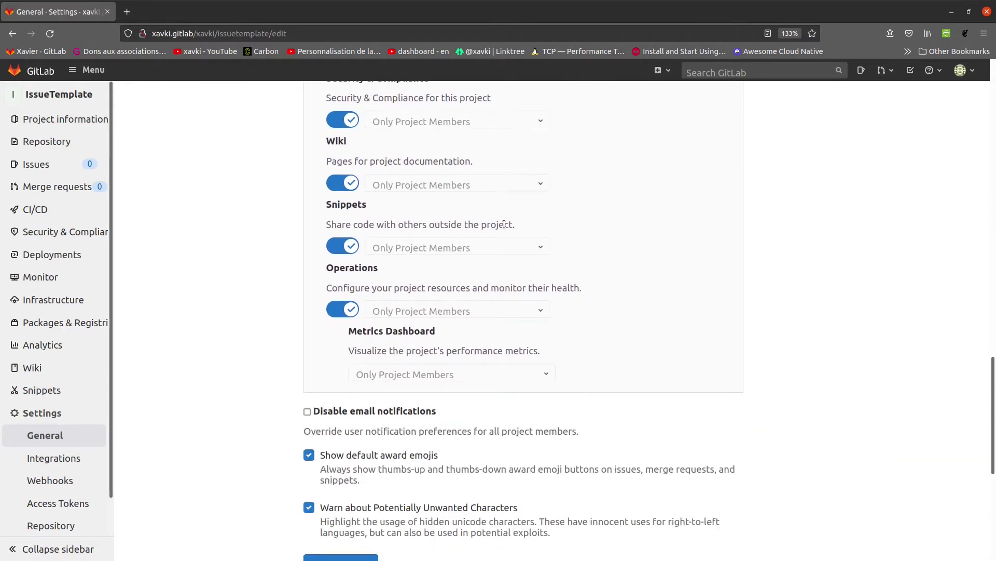
pyautogui.scroll(3, 429, 303)
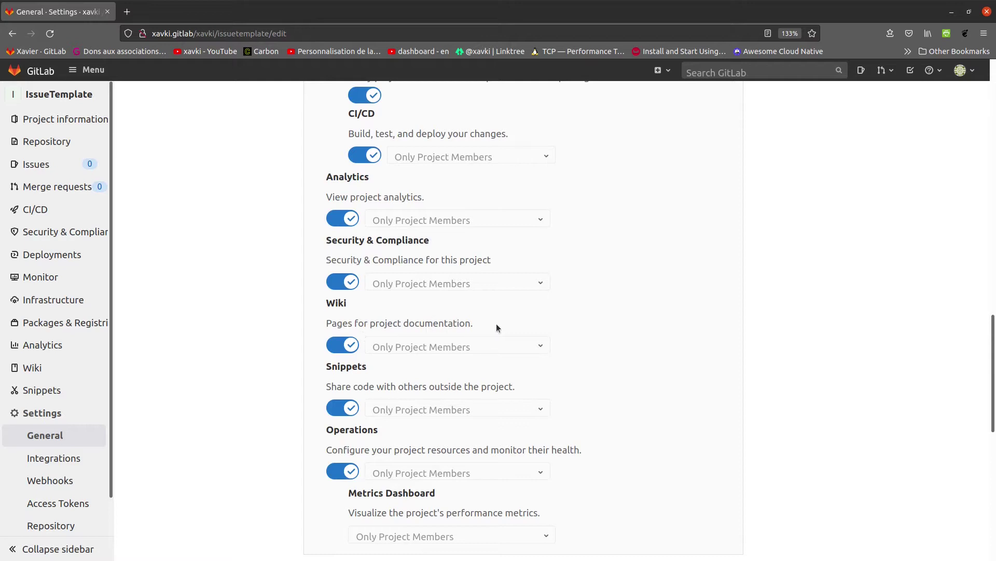
pyautogui.moveTo(497, 327); pyautogui.dragTo(310, 296)
pyautogui.click(260, 293)
pyautogui.scroll(15, 195, 281)
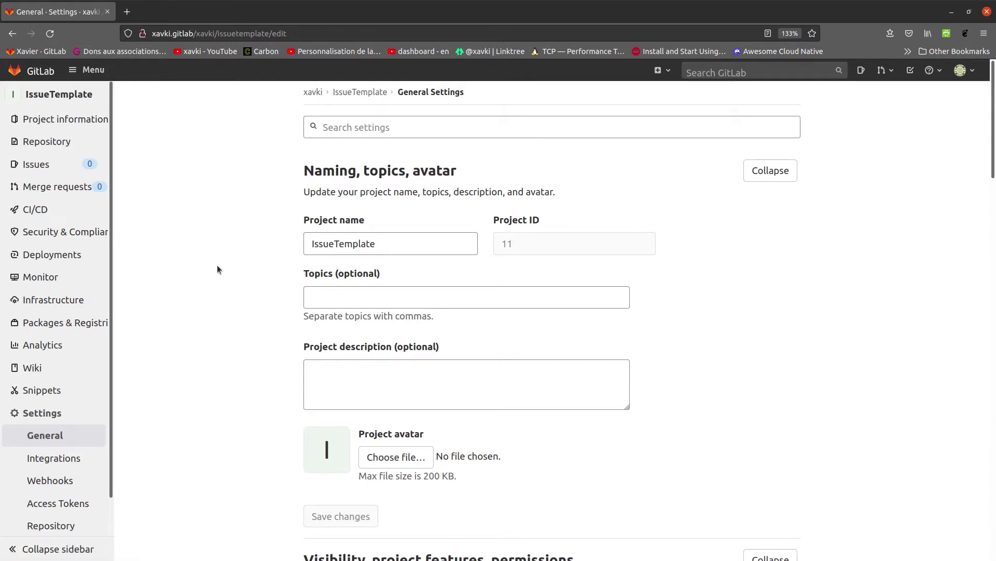
pyautogui.scroll(-6, 217, 270)
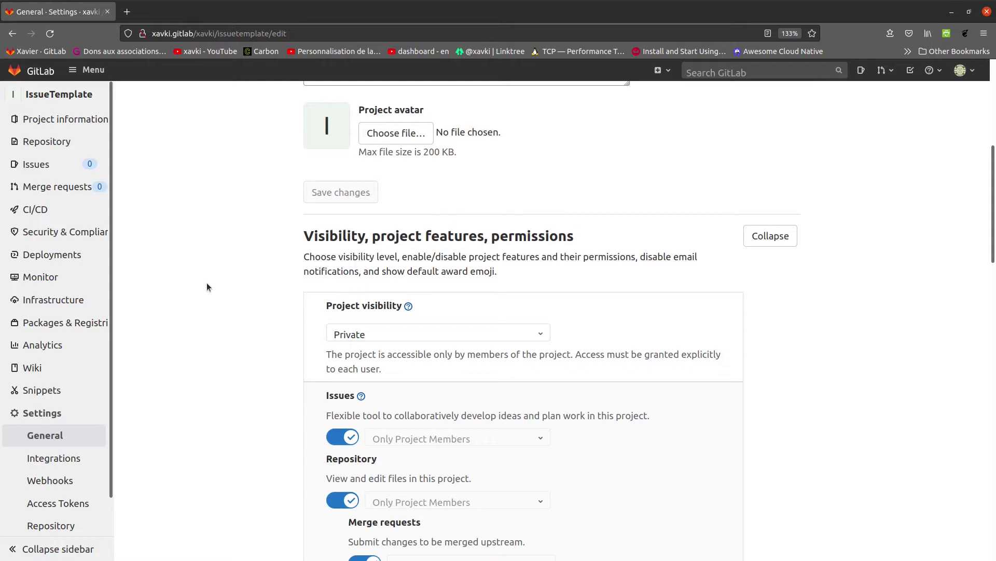
pyautogui.scroll(-8, 207, 283)
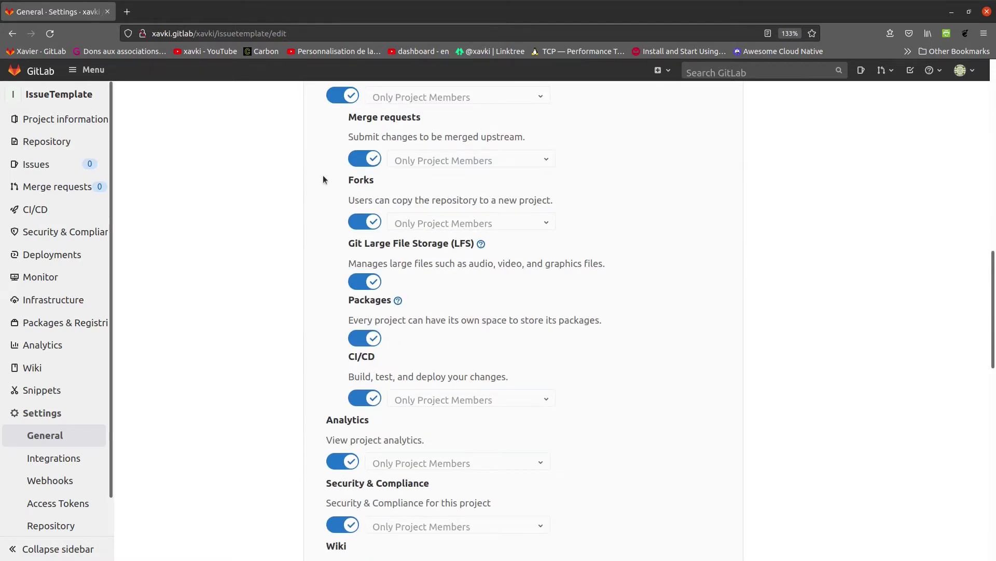
pyautogui.scroll(14, 237, 466)
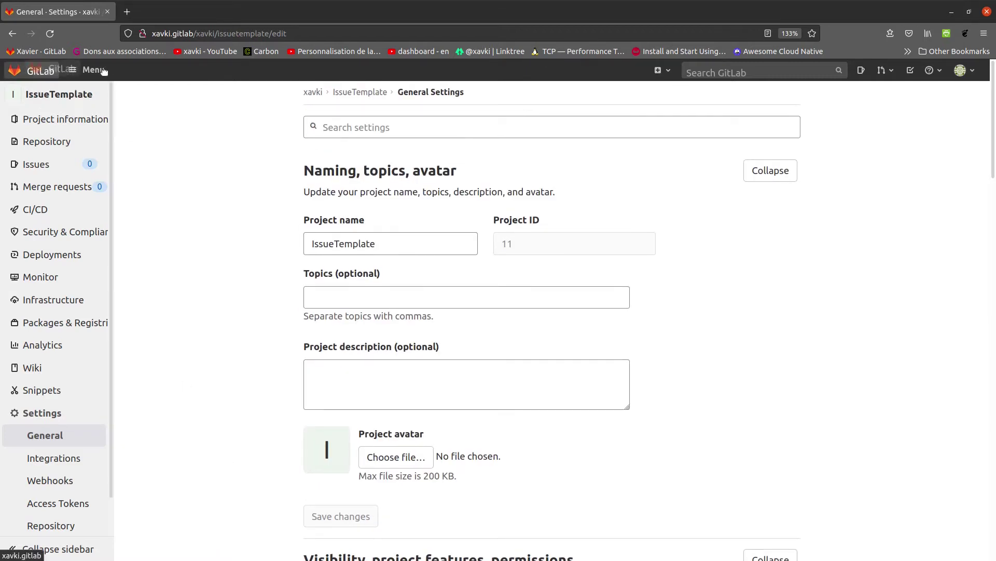
# Start the first page of the project wiki and set its title to "Page d'accueil".
pyautogui.click(54, 377)
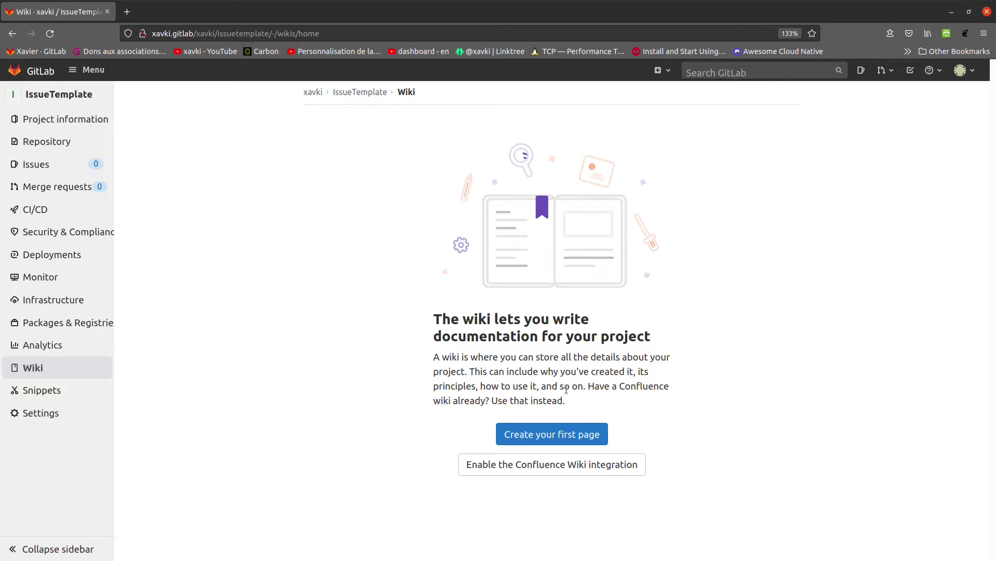
pyautogui.click(563, 434)
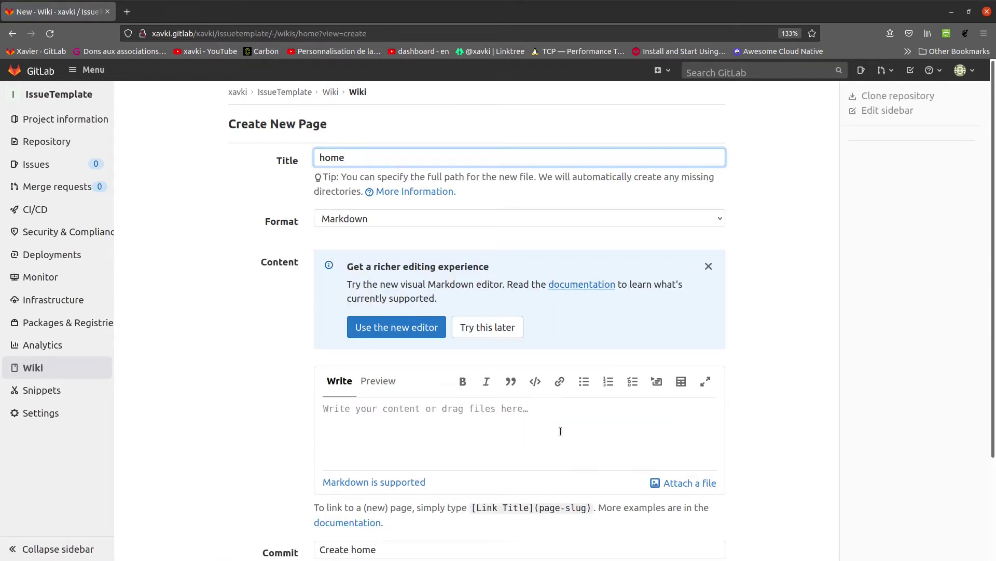
pyautogui.doubleClick(353, 158)
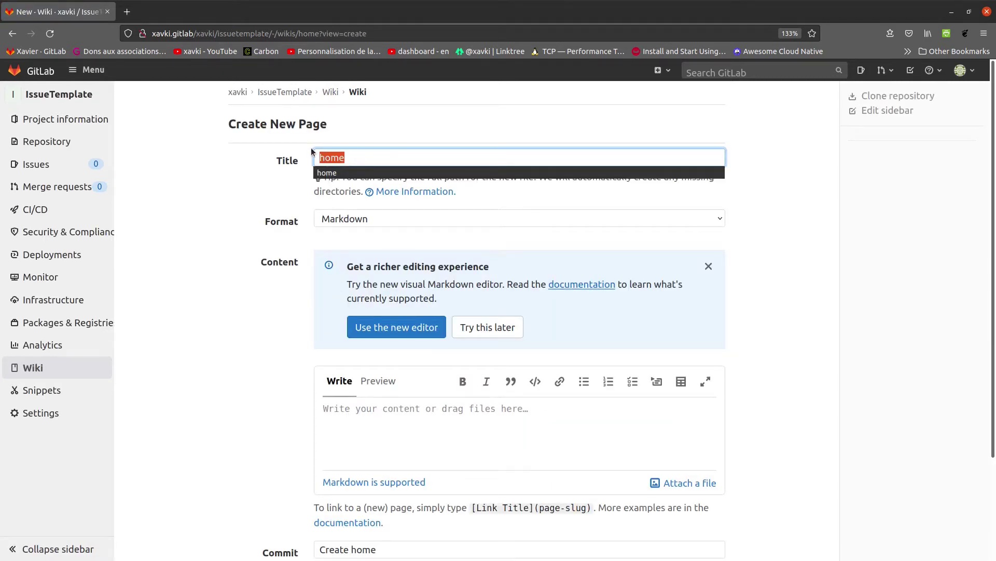
pyautogui.write('Page')
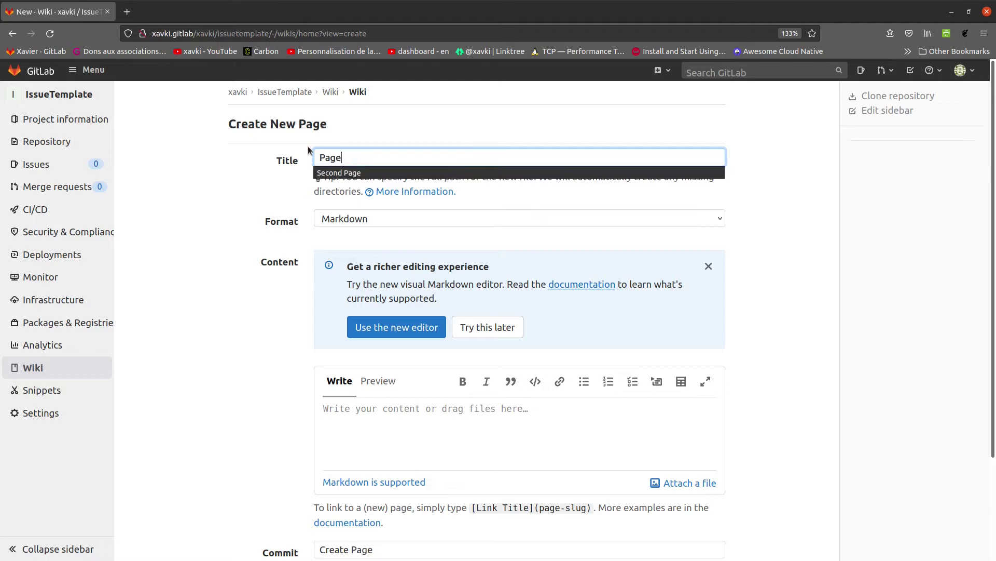
pyautogui.write("d'A")
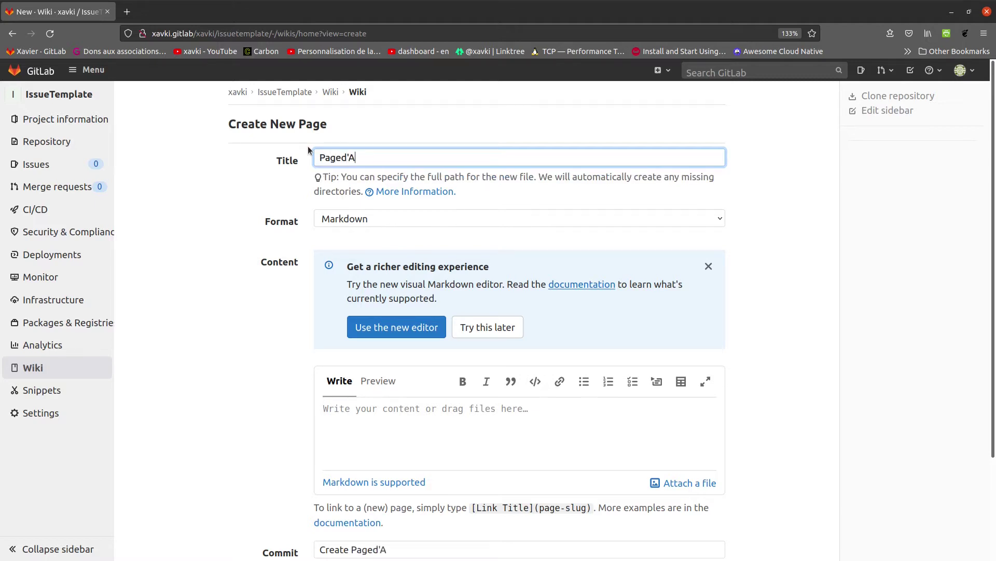
pyautogui.write('CCUEIL')
pyautogui.press('BackSpace')
pyautogui.press('BackSpace')
pyautogui.press('BackSpace')
pyautogui.press('BackSpace')
pyautogui.press('BackSpace')
pyautogui.press('BackSpace')
pyautogui.press('BackSpace')
pyautogui.press('BackSpace')
pyautogui.press('BackSpace')
pyautogui.write("d'accueil")
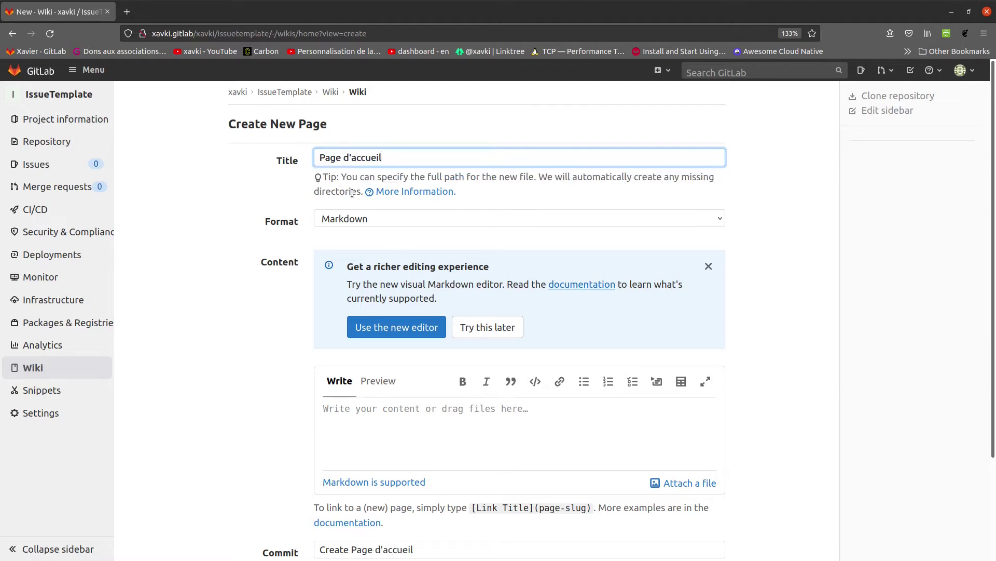
# Check the available formats for the wiki page and keep Markdown.
pyautogui.click(371, 220)
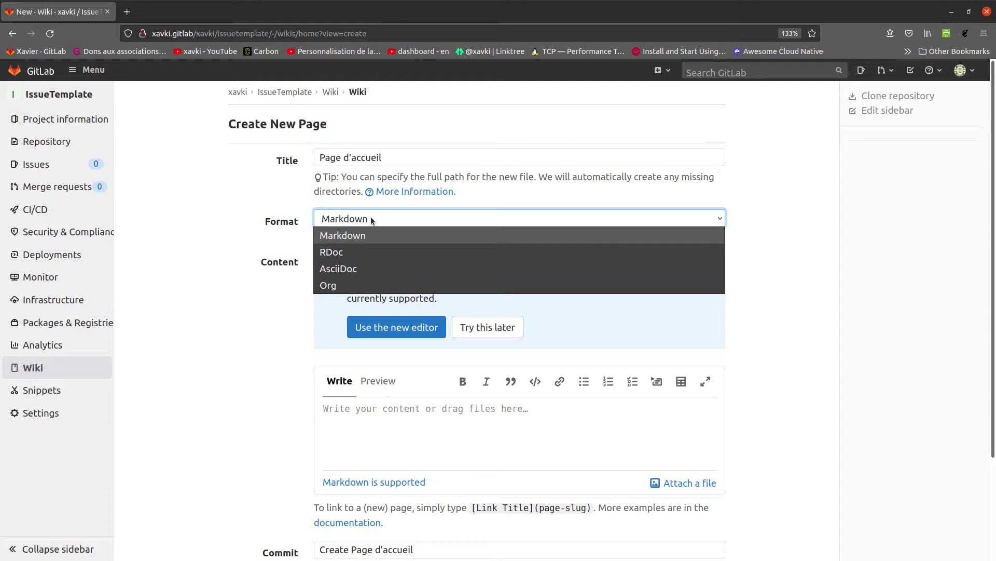
pyautogui.click(203, 192)
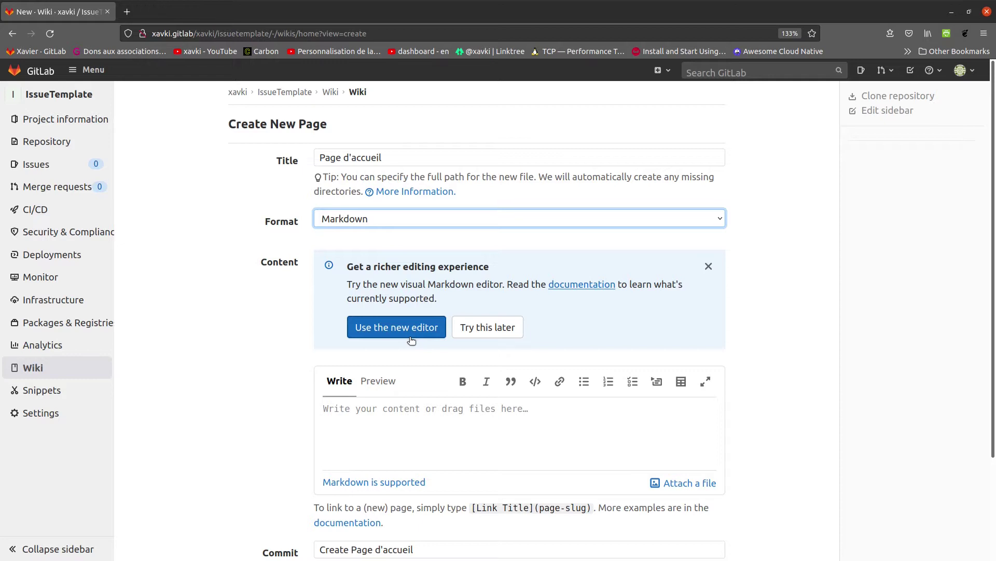
# Try the new visual Markdown editor for the page content and switch back to the classic editor.
pyautogui.scroll(-2, 331, 332)
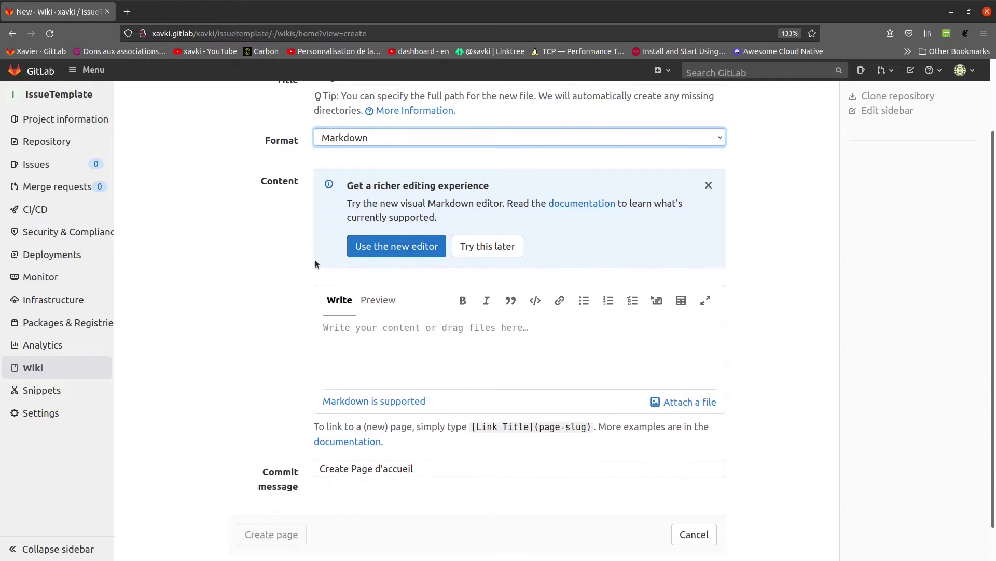
pyautogui.click(367, 248)
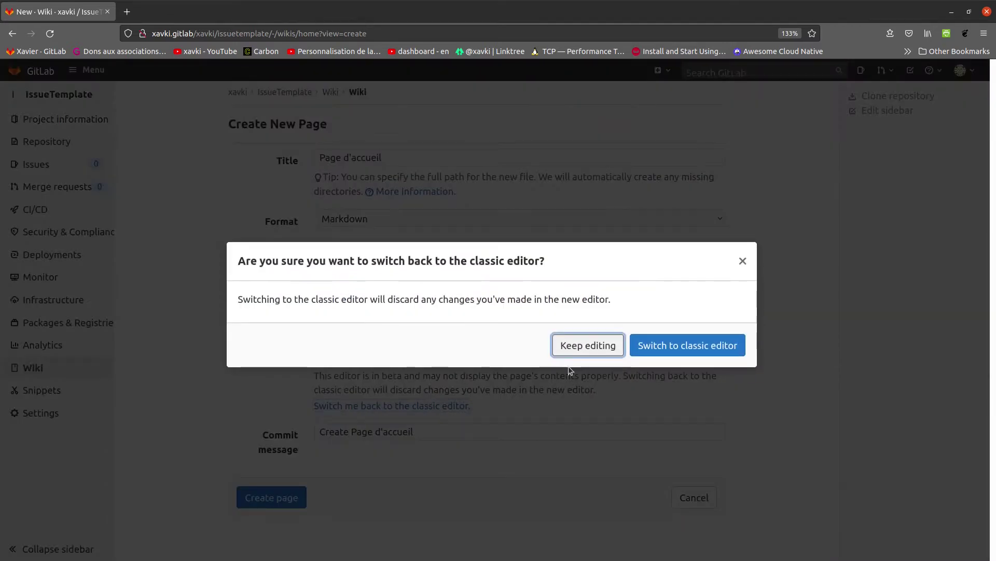
pyautogui.click(674, 338)
# Open the supported Markdown help in a new browser tab and examine its Mermaid diagrams section.
pyautogui.scroll(-2, 255, 431)
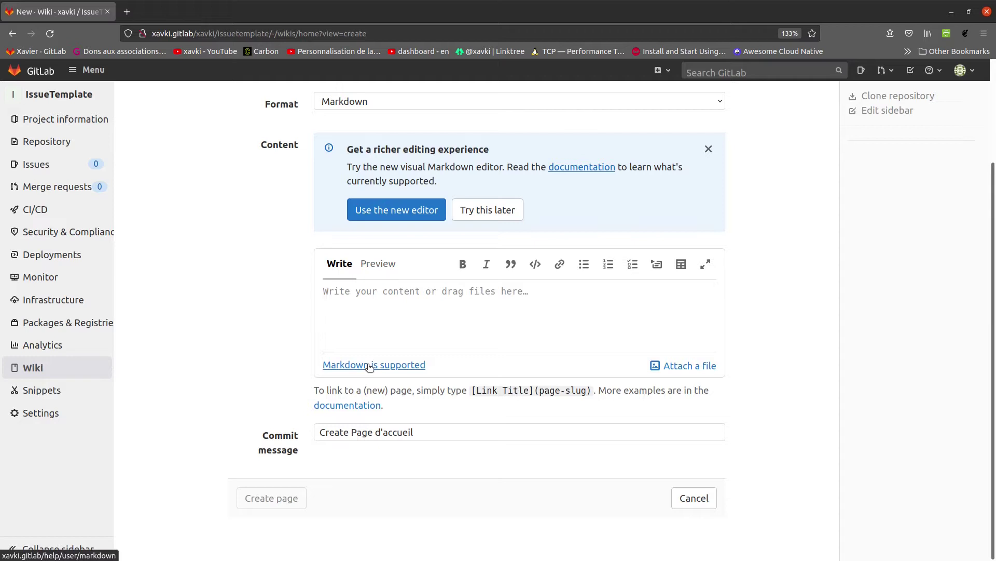
pyautogui.rightClick(395, 366)
pyautogui.click(426, 374)
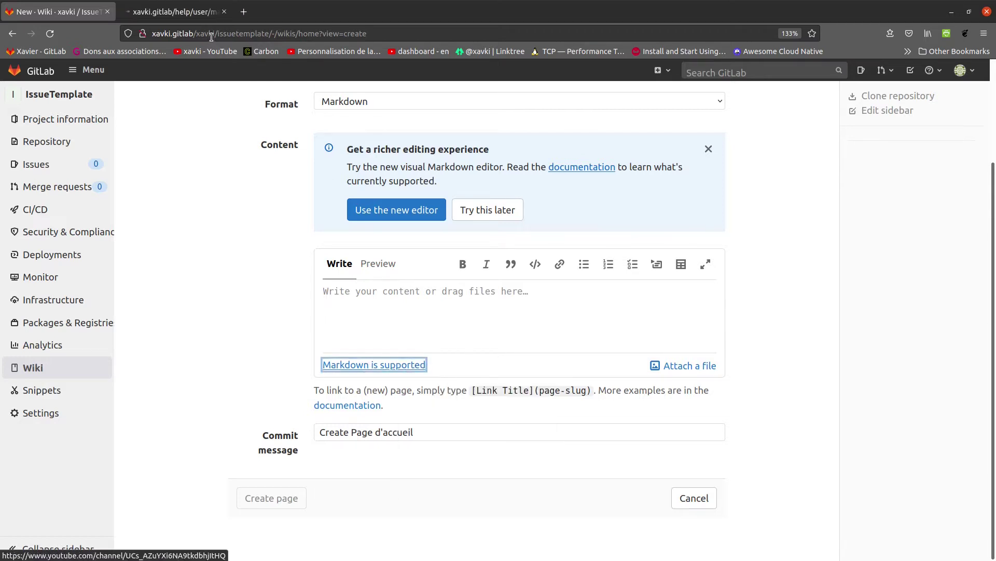
pyautogui.click(182, 13)
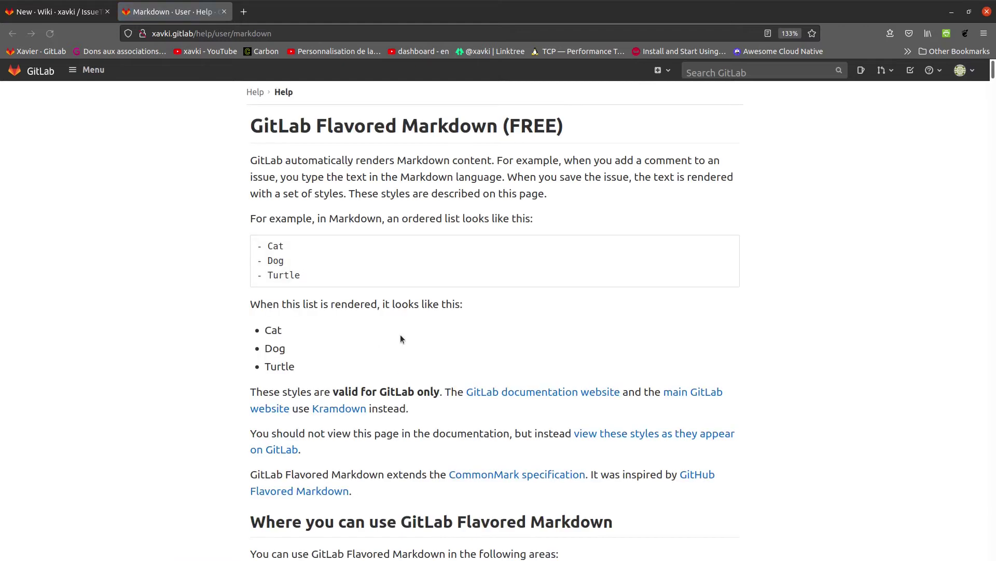
pyautogui.scroll(-2, 361, 304)
pyautogui.scroll(-20, 362, 303)
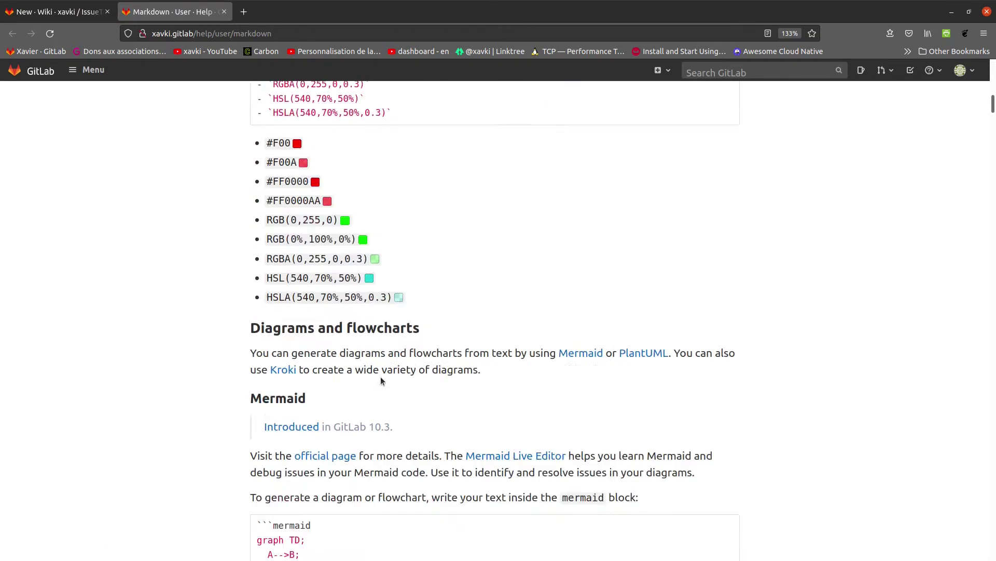
pyautogui.scroll(10, 381, 383)
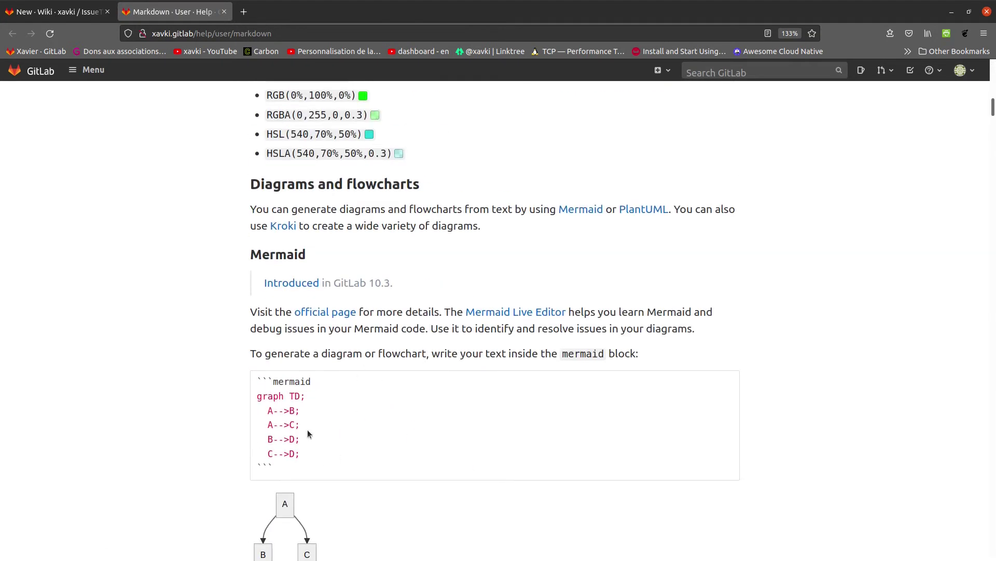
# Return to the new wiki page form and start its content with the level-one heading "# Prise en Main de l'application".
pyautogui.click(52, 11)
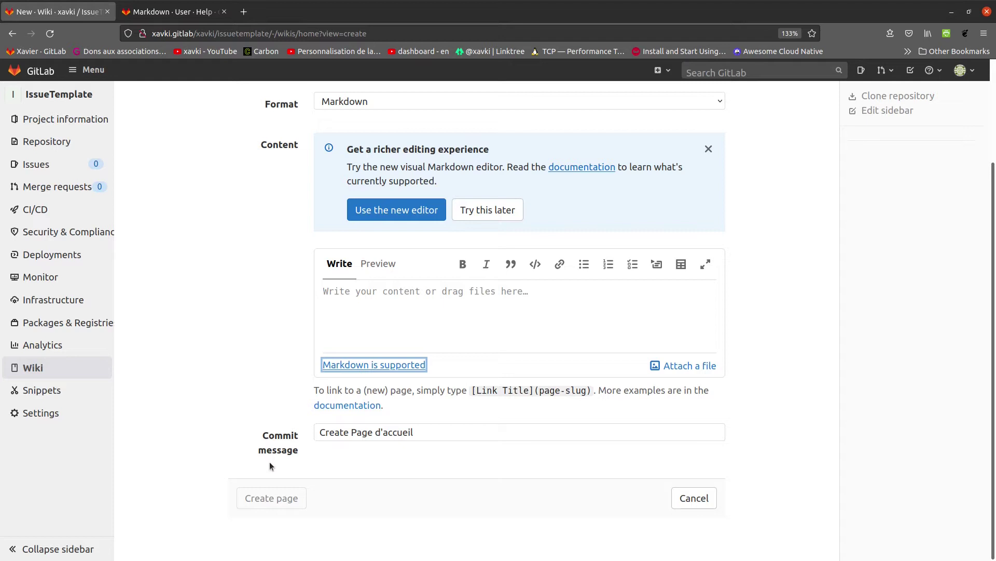
pyautogui.click(432, 308)
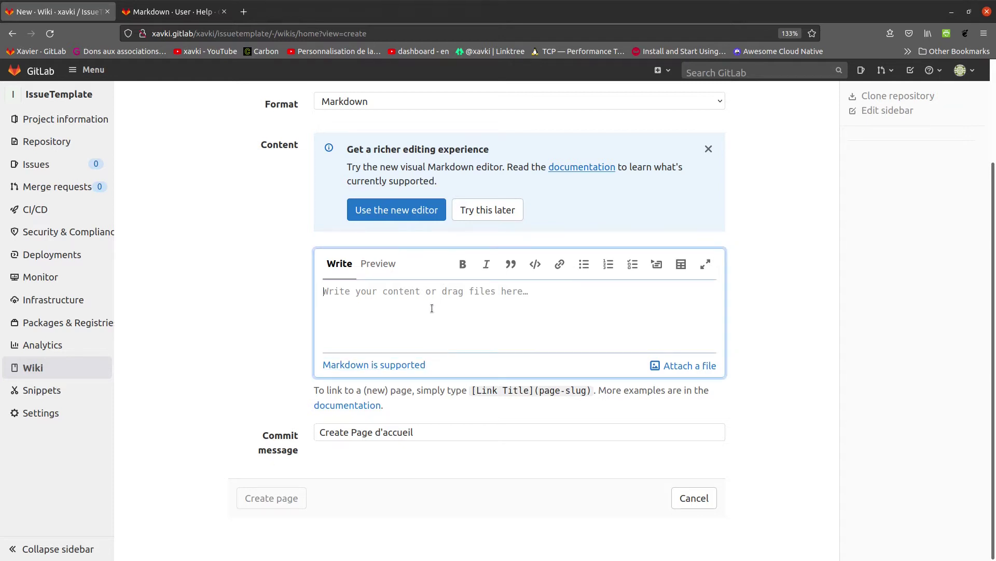
pyautogui.write('#')
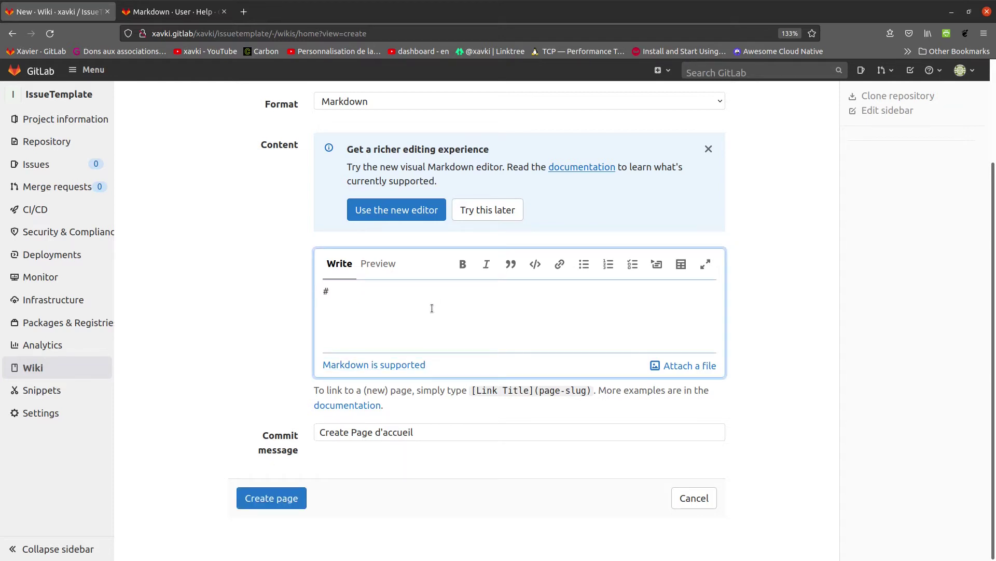
pyautogui.write(" Prise en Main de l'application")
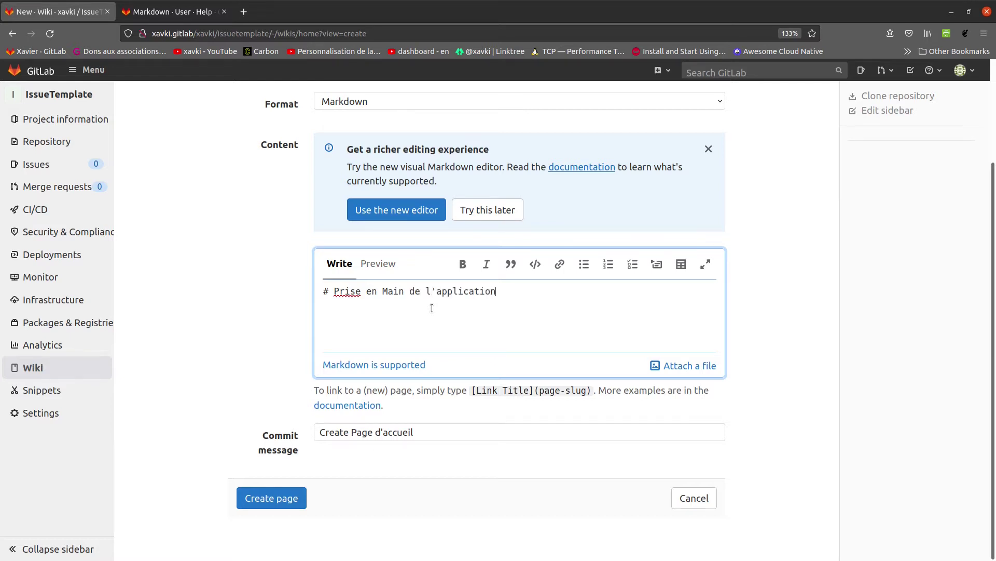
pyautogui.press('Return')
pyautogui.press('Return')
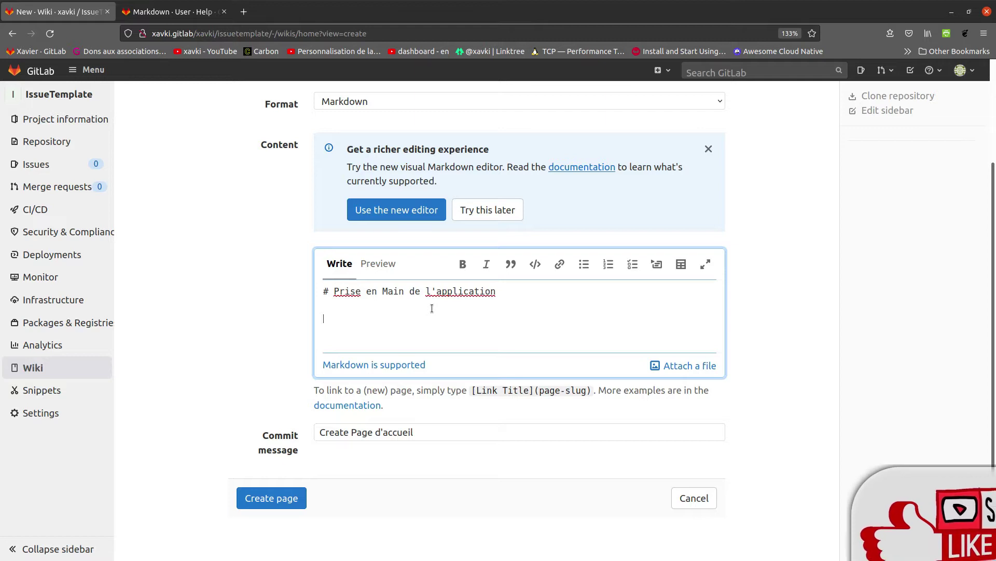
# Add the lines "1 - se connecter" and "2- remplir le formulaire" below the heading, separated by a blank line.
pyautogui.write('1 - se connecter')
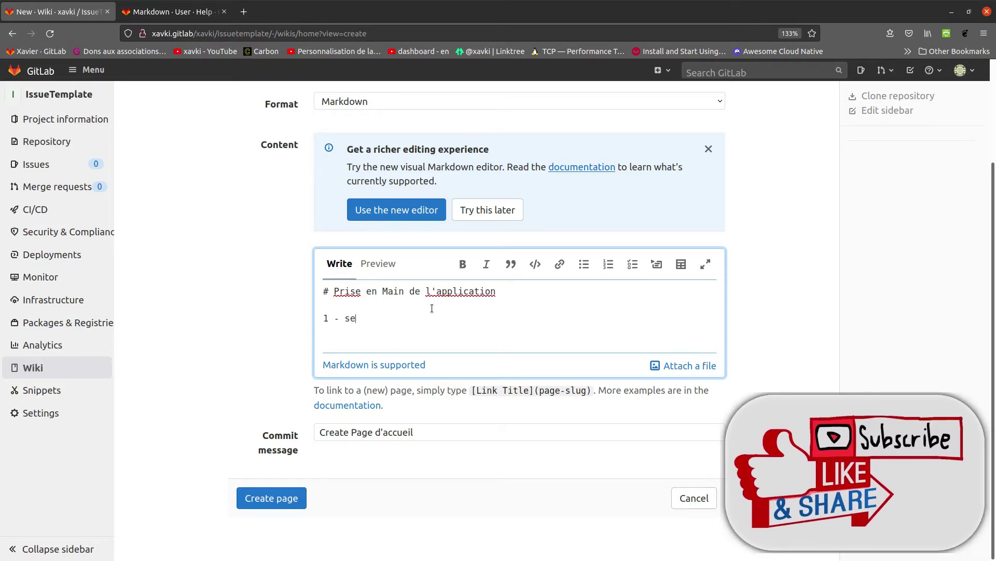
pyautogui.press('Return')
pyautogui.press('Return')
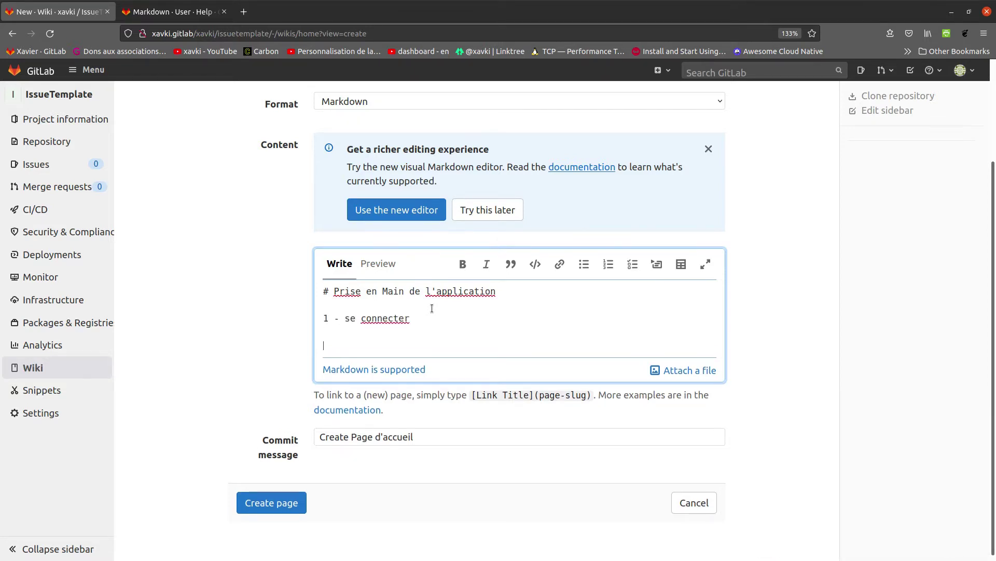
pyautogui.write('2- remplir le form')
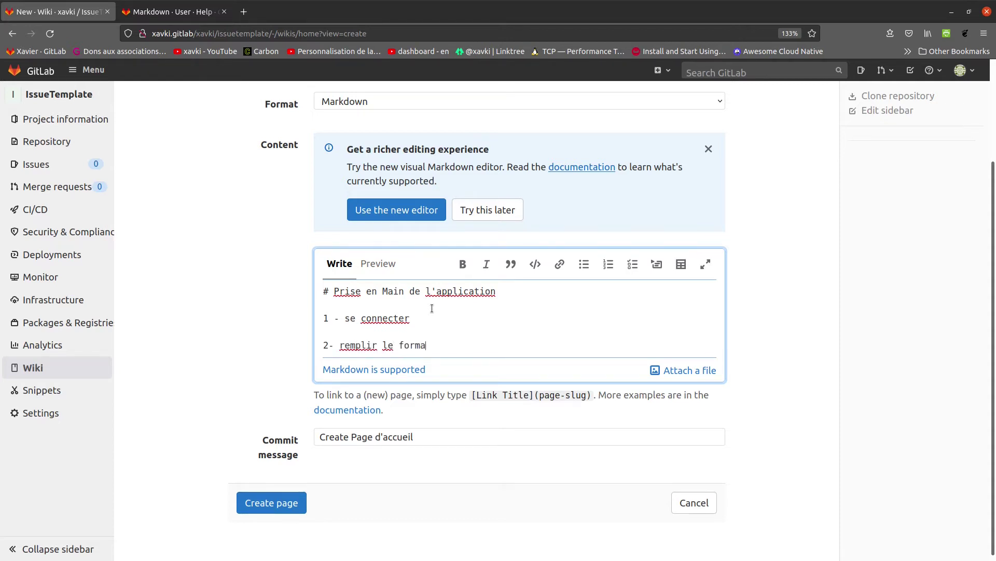
pyautogui.write('ulaire')
pyautogui.press('Return')
pyautogui.press('Return')
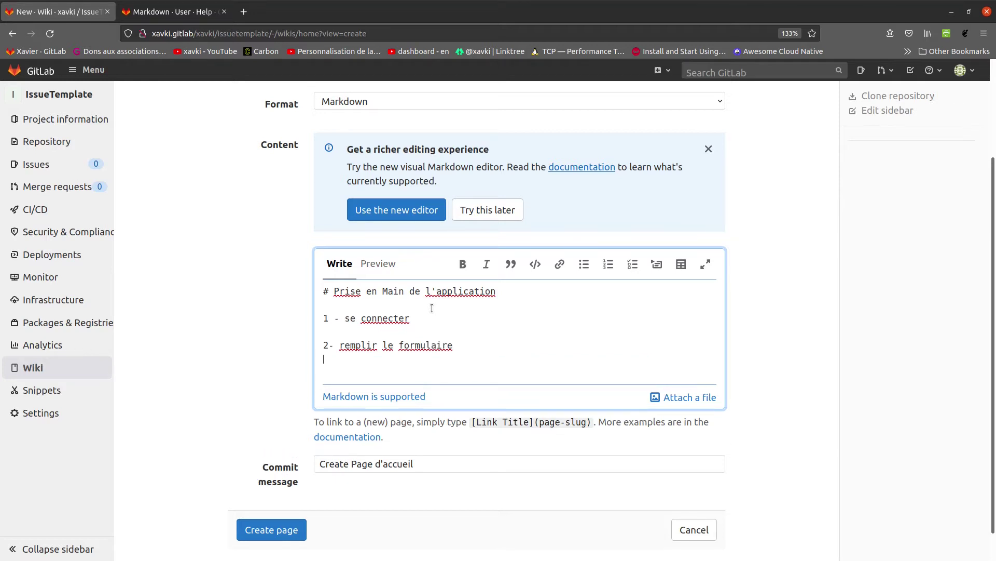
pyautogui.press('Return')
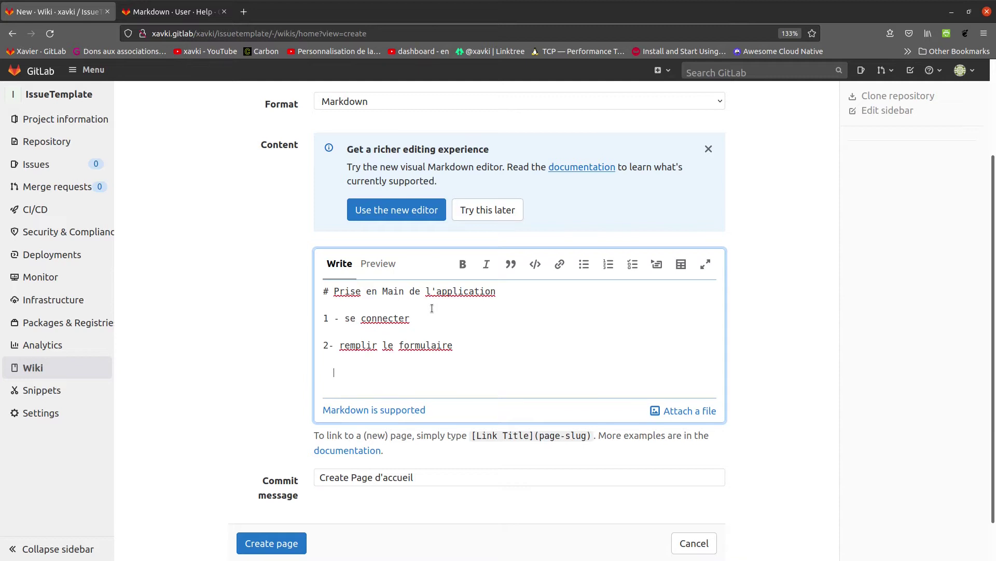
# Add the level-two heading "## Pré-requis" below the numbered lines.
pyautogui.write('##')
pyautogui.write('Pré-requis')
pyautogui.press('Return')
pyautogui.press('Return')
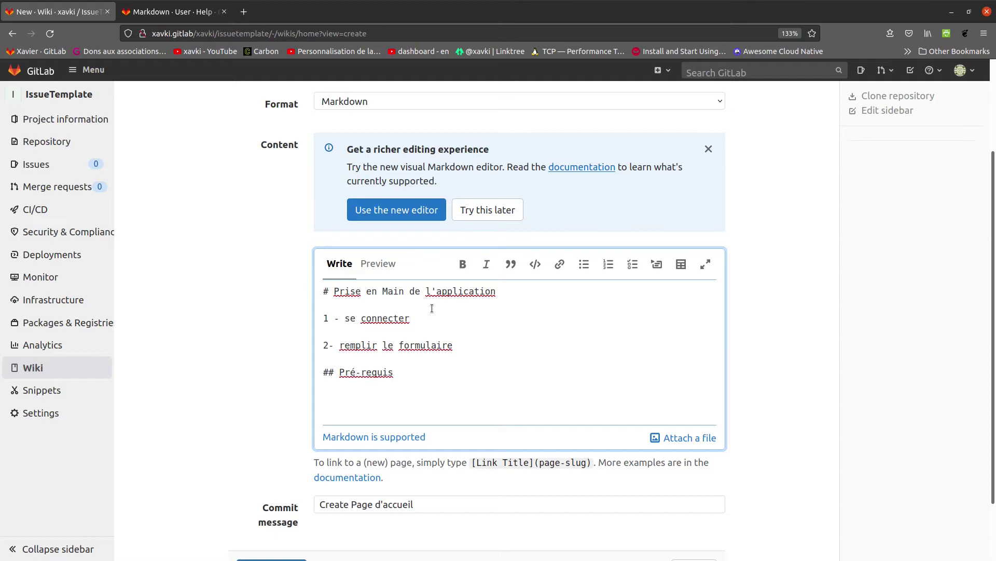
# Write the line "Préparer ces fichiers" under the Pré-requis heading.
pyautogui.write('Préparer')
pyautogui.write(' ses ')
pyautogui.write('fich')
pyautogui.press('BackSpace')
pyautogui.write('hiesr')
pyautogui.press('BackSpace')
pyautogui.press('BackSpace')
pyautogui.write('rs')
pyautogui.press('Left')
pyautogui.press('Left')
pyautogui.press('Left')
pyautogui.press('Left')
pyautogui.press('Left')
pyautogui.press('Left')
pyautogui.press('Left')
pyautogui.press('Left')
pyautogui.press('Left')
pyautogui.press('Left')
pyautogui.press('Left')
pyautogui.press('BackSpace')
pyautogui.write('c')
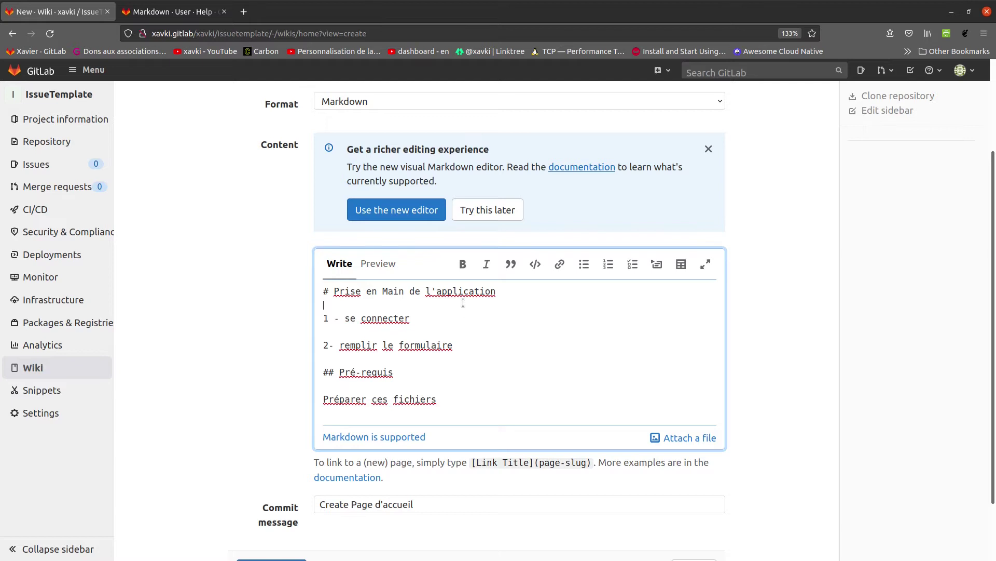
# Preview the rendered page content and return to the Markdown source.
pyautogui.click(390, 263)
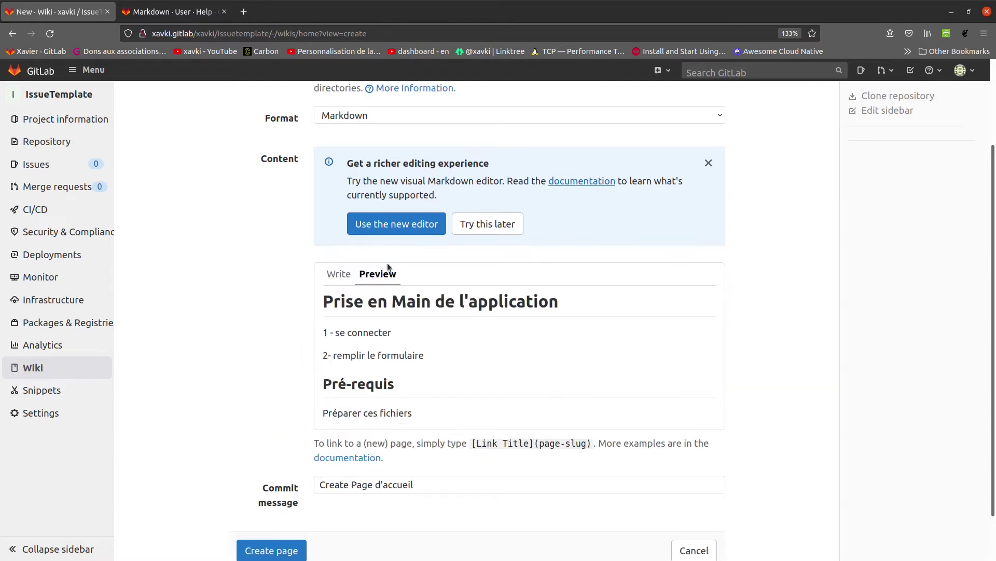
pyautogui.moveTo(579, 297); pyautogui.dragTo(274, 292)
pyautogui.click(388, 391)
pyautogui.click(346, 281)
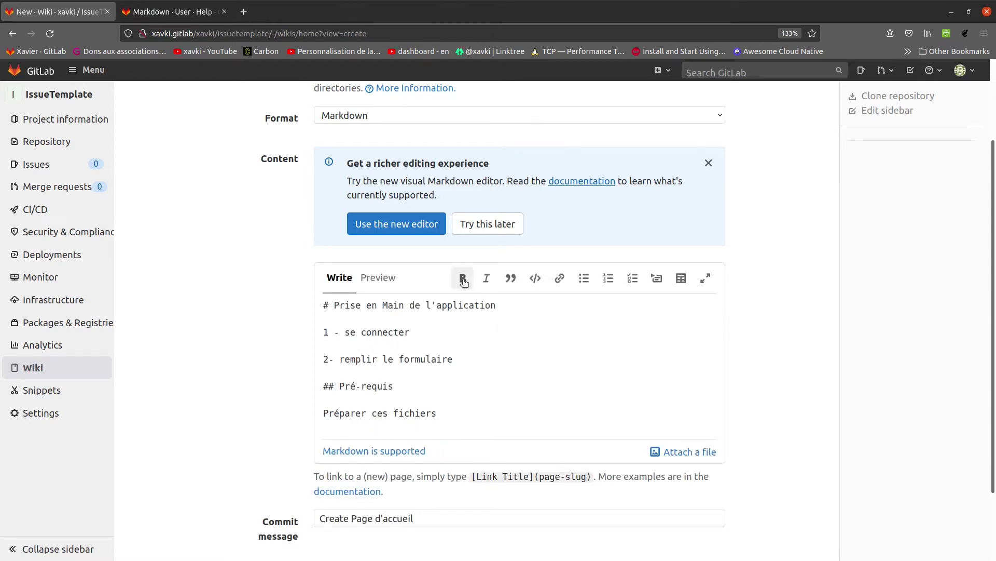
pyautogui.moveTo(409, 332); pyautogui.dragTo(329, 332)
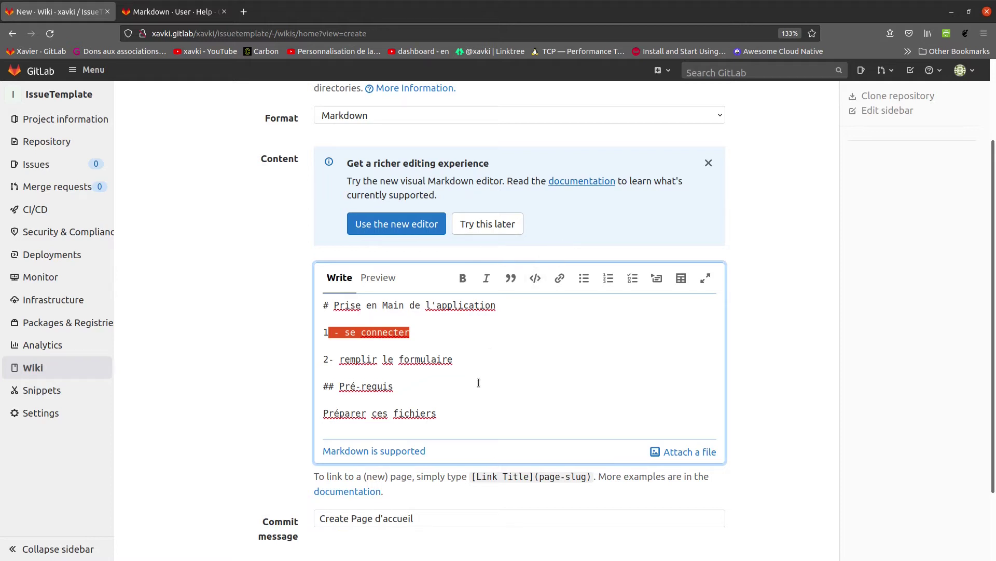
# Add the line "Ligne de commande à lancer" after "Préparer ces fichiers", followed by a fenced python code block.
pyautogui.scroll(-3, 488, 350)
pyautogui.click(478, 326)
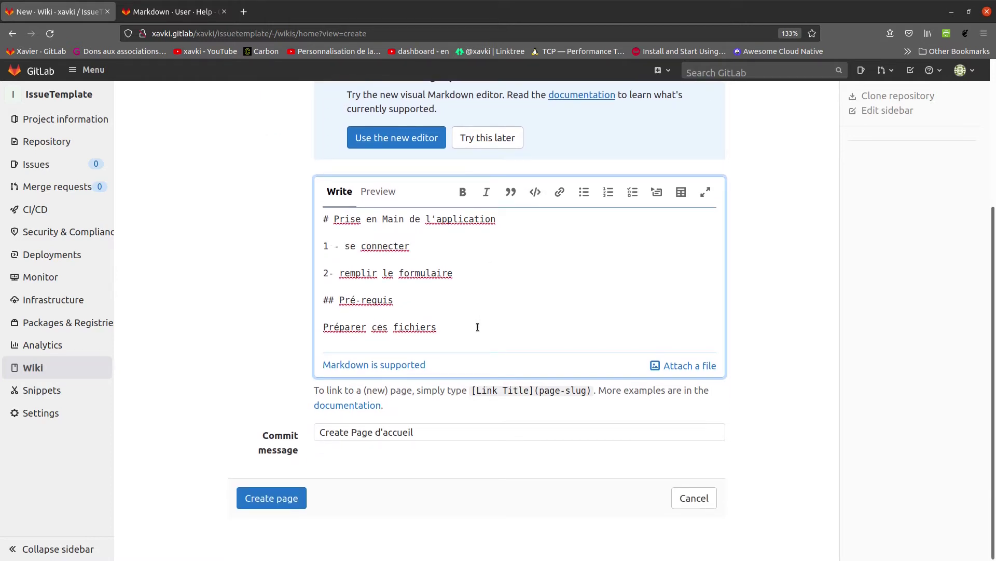
pyautogui.press('Return')
pyautogui.press('Return')
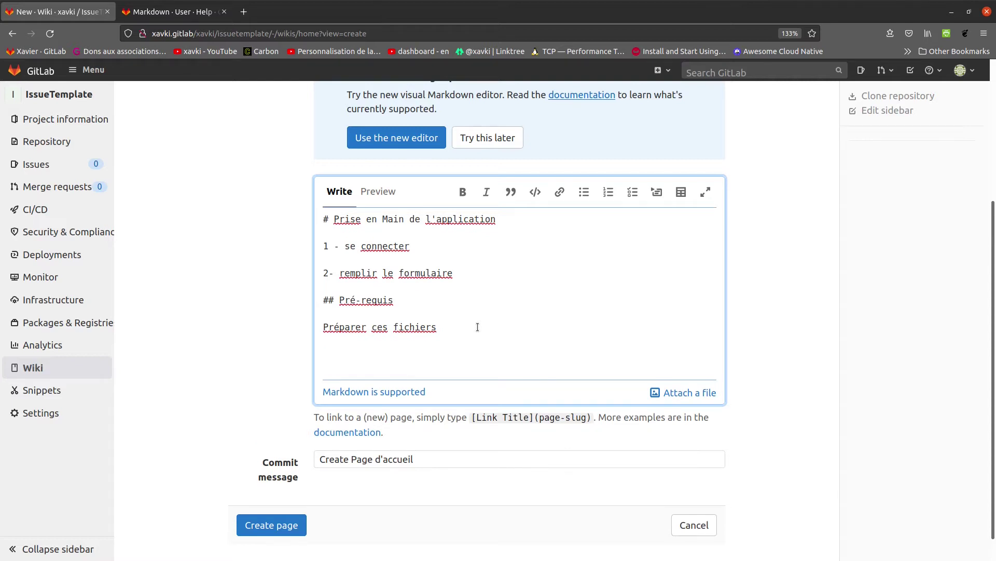
pyautogui.write('Ligne de commande à lancer')
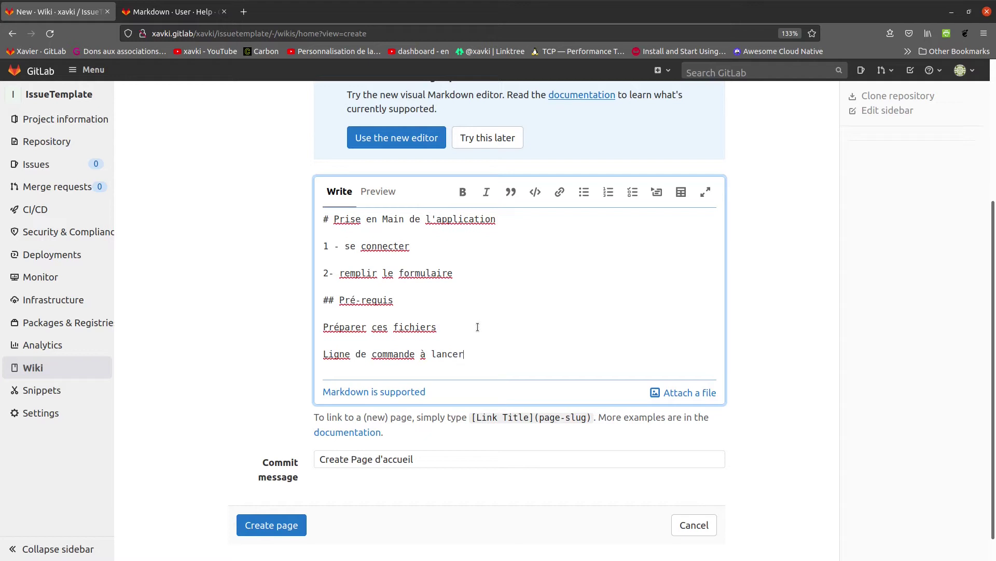
pyautogui.press('Return')
pyautogui.press('Return')
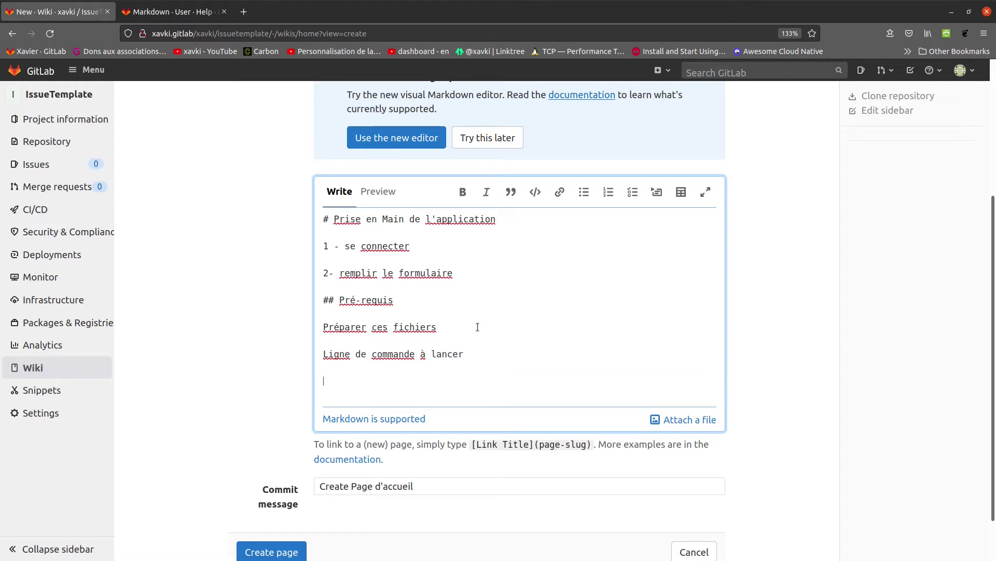
pyautogui.write('```python')
pyautogui.press('Return')
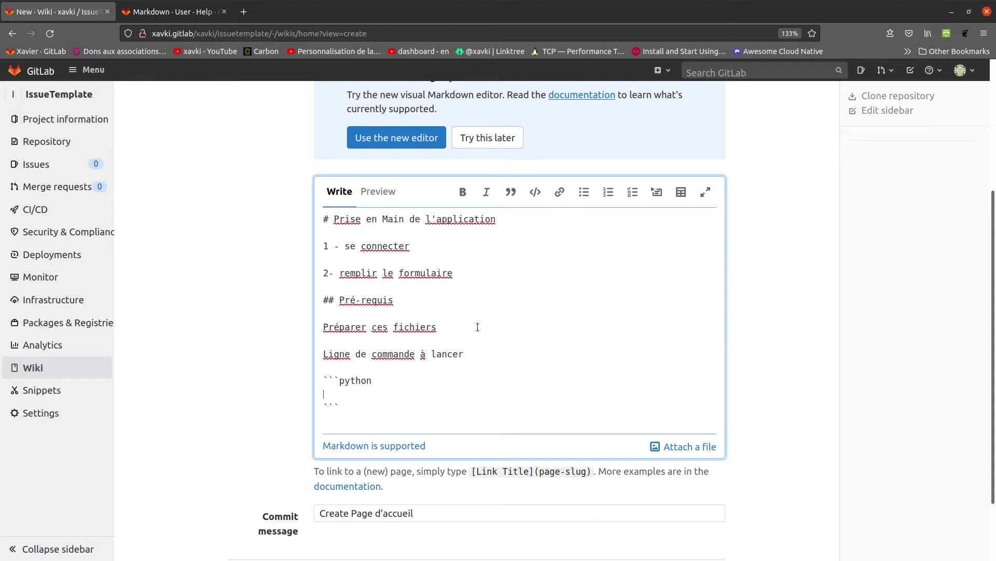
pyautogui.write('python -m')
pyautogui.press('BackSpace')
pyautogui.press('BackSpace')
pyautogui.press('BackSpace')
pyautogui.press('BackSpace')
pyautogui.press('BackSpace')
pyautogui.press('BackSpace')
pyautogui.press('BackSpace')
pyautogui.press('BackSpace')
pyautogui.press('BackSpace')
# Begin a function definition with "def" in the python block and replace the line above the block with "Fonction utilisée".
pyautogui.write('def')
pyautogui.moveTo(477, 355); pyautogui.dragTo(294, 358)
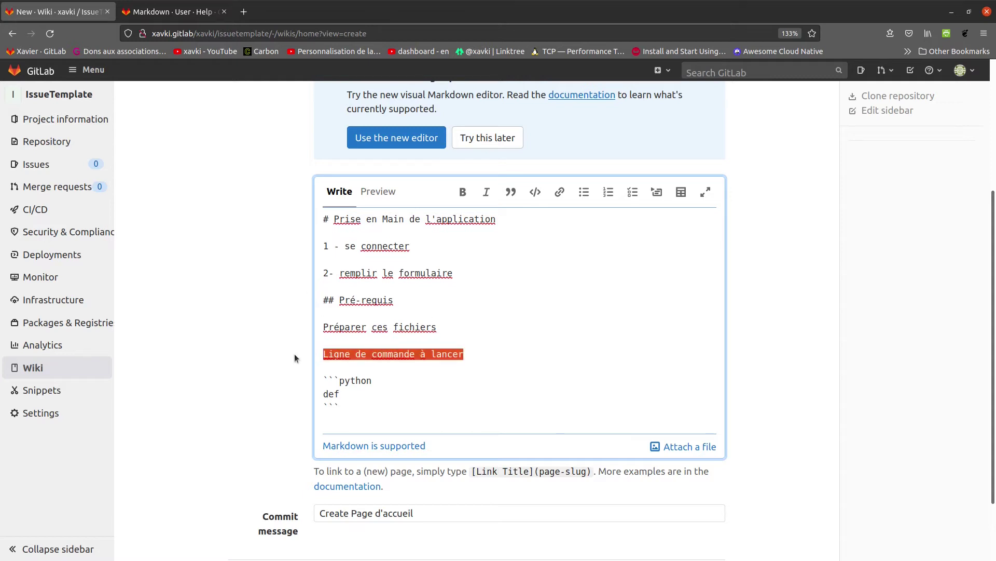
pyautogui.write('Fonction utilisée')
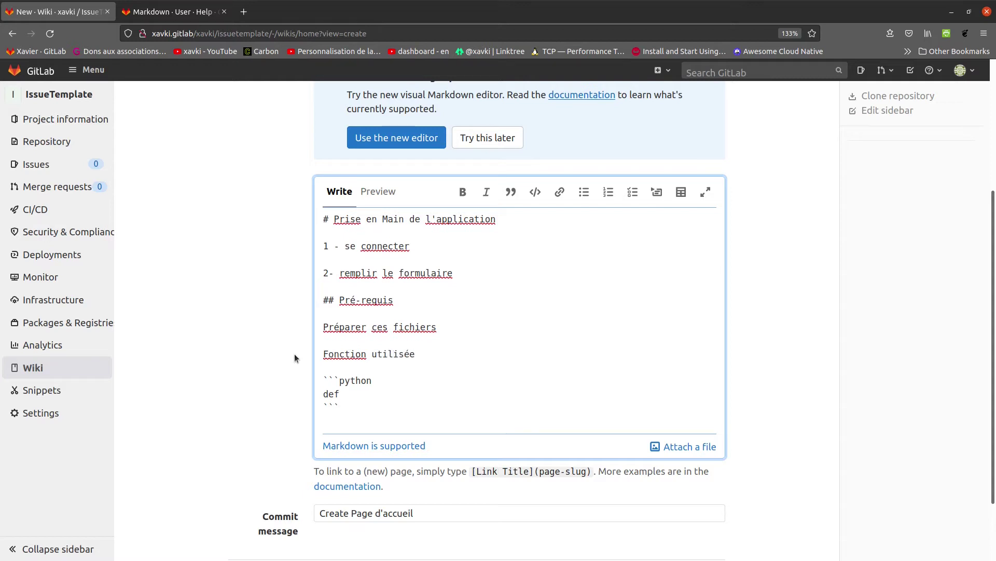
# Complete the function header in the code block as "def myfunction():" and start a new line below it.
pyautogui.click(361, 394)
pyautogui.write('myfonc')
pyautogui.press('BackSpace')
pyautogui.press('BackSpace')
pyautogui.write('unction:')
pyautogui.press('Return')
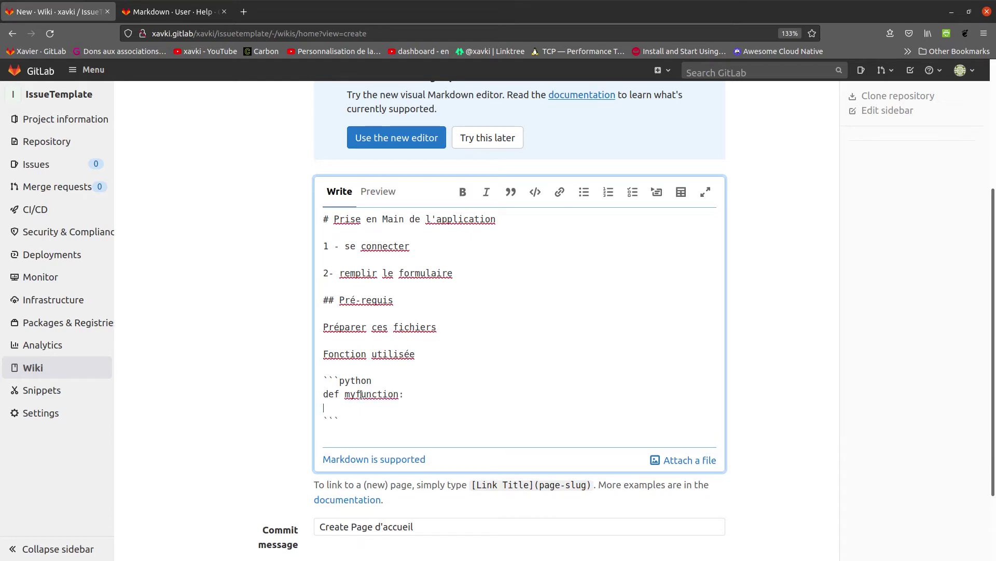
pyautogui.press('BackSpace')
pyautogui.press('BackSpace')
pyautogui.write('():')
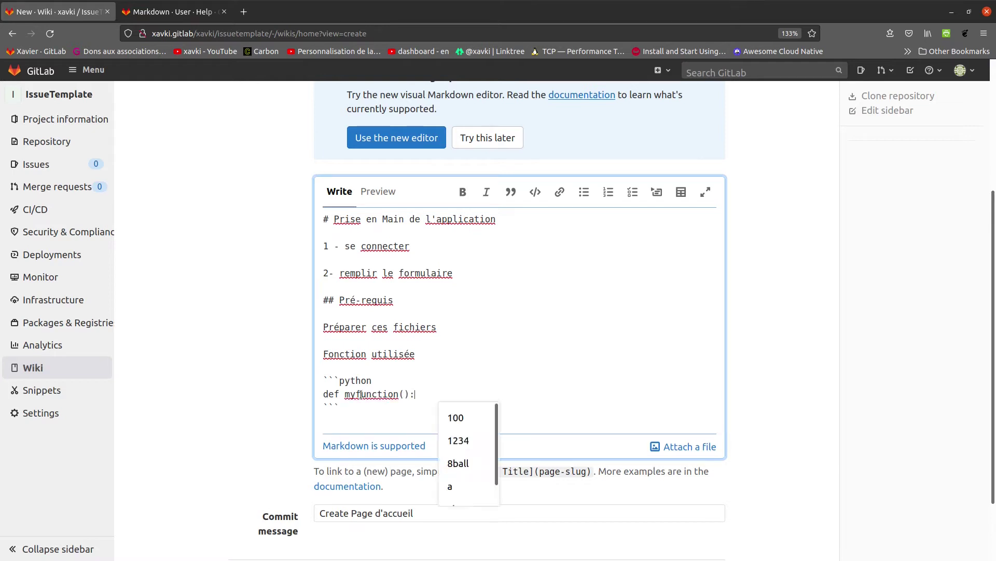
pyautogui.press('Return')
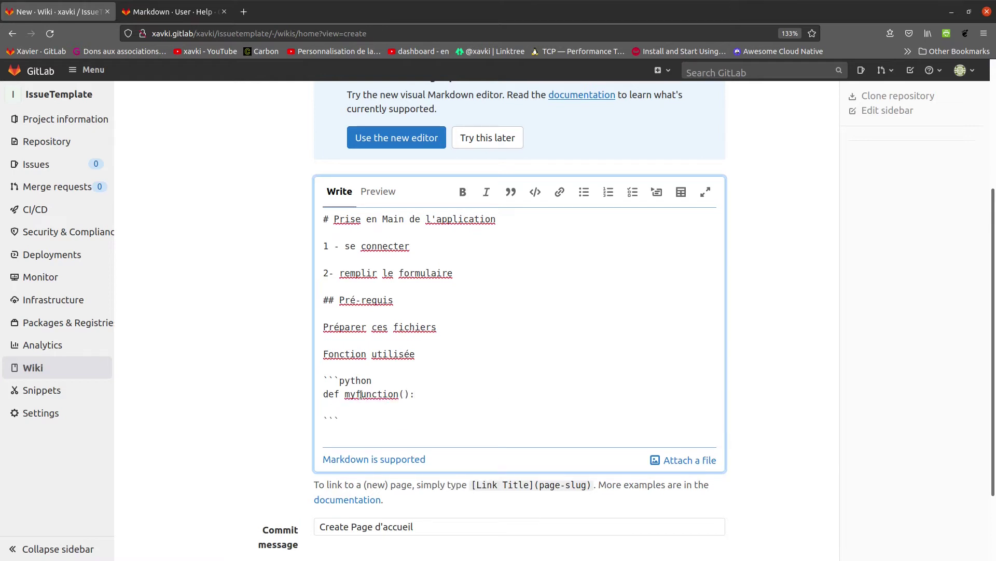
# Write the function body as print('Hello World !!').
pyautogui.write('print')
pyautogui.write('()')
pyautogui.write("''")
pyautogui.write('Hello Worl')
pyautogui.write('d !!')
# Preview the page content and examine the syntax highlighting of the python code block.
pyautogui.click(378, 192)
pyautogui.scroll(-3, 310, 392)
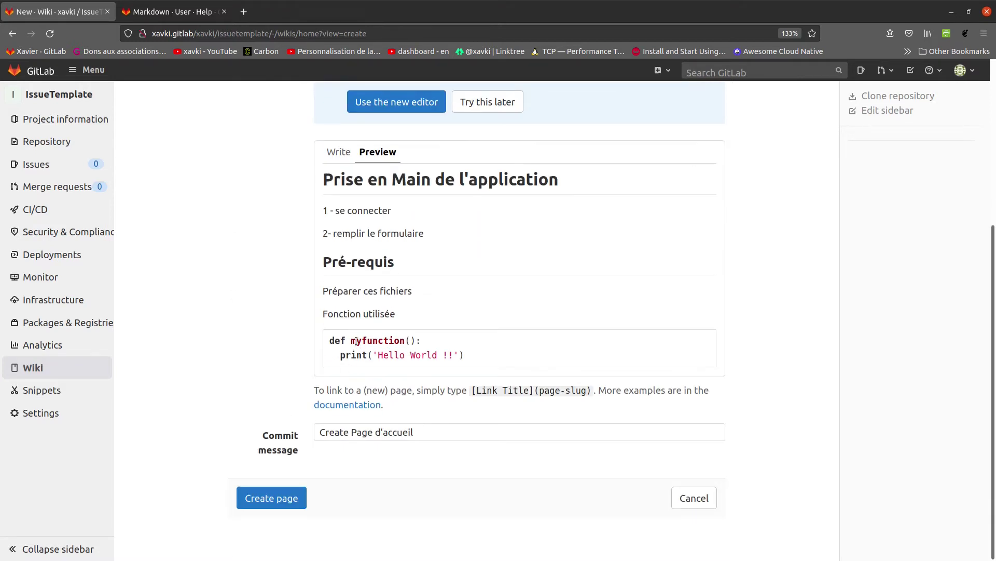
pyautogui.moveTo(429, 343); pyautogui.dragTo(334, 337)
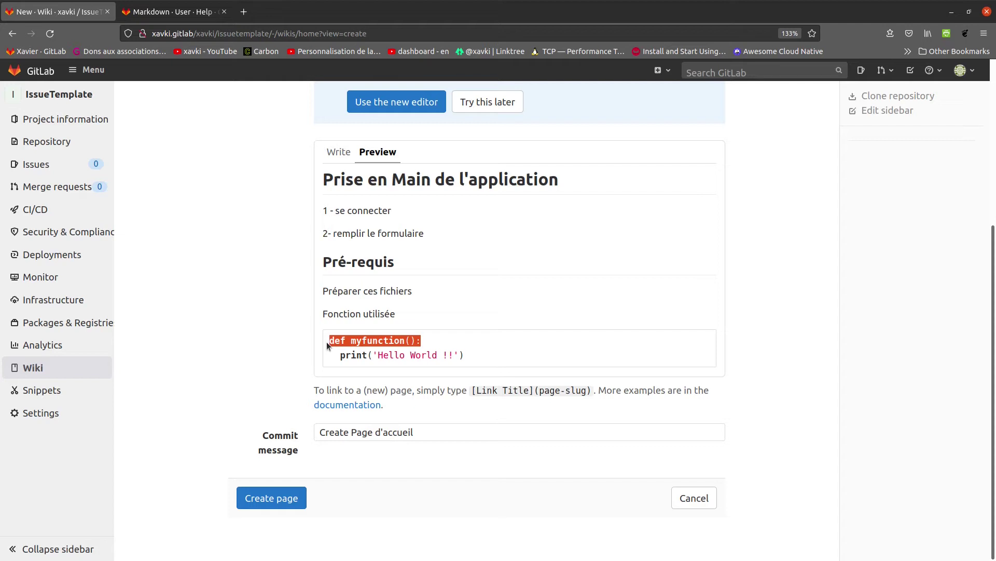
pyautogui.click(366, 354)
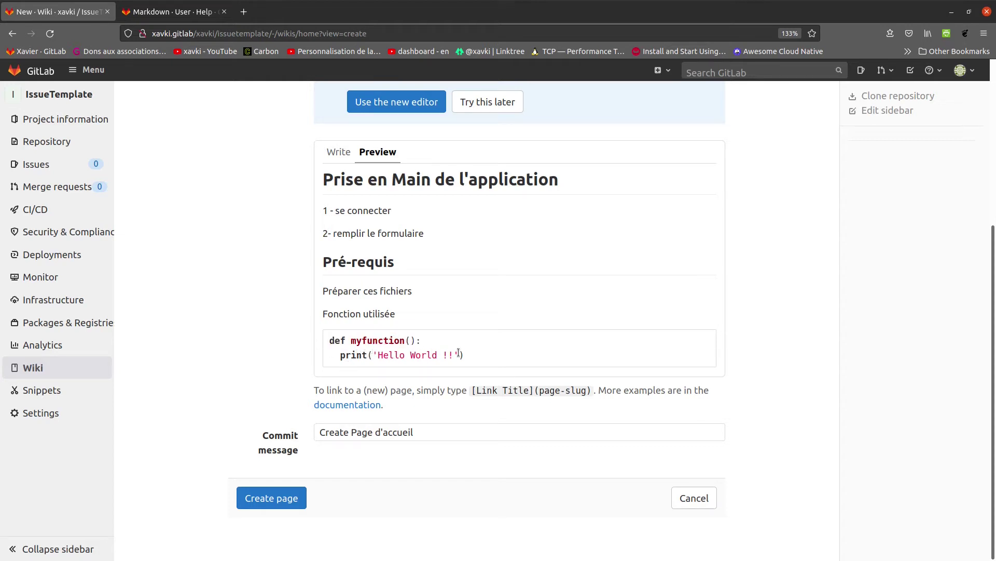
pyautogui.moveTo(459, 354); pyautogui.dragTo(385, 355)
pyautogui.click(387, 340)
pyautogui.moveTo(434, 353); pyautogui.dragTo(400, 355)
# Create the wiki page with its default commit message and open its page history.
pyautogui.click(263, 502)
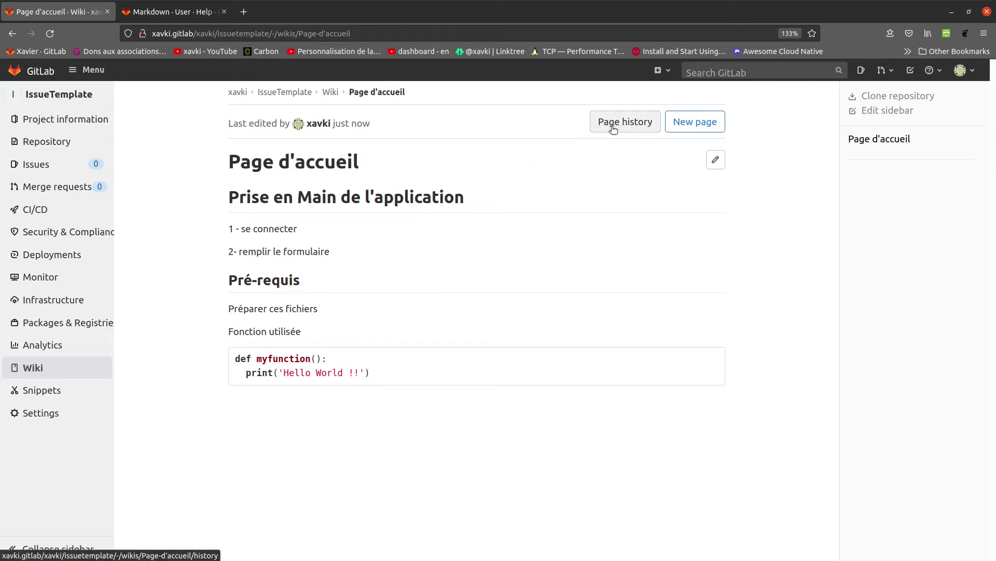
pyautogui.moveTo(394, 155); pyautogui.dragTo(169, 154)
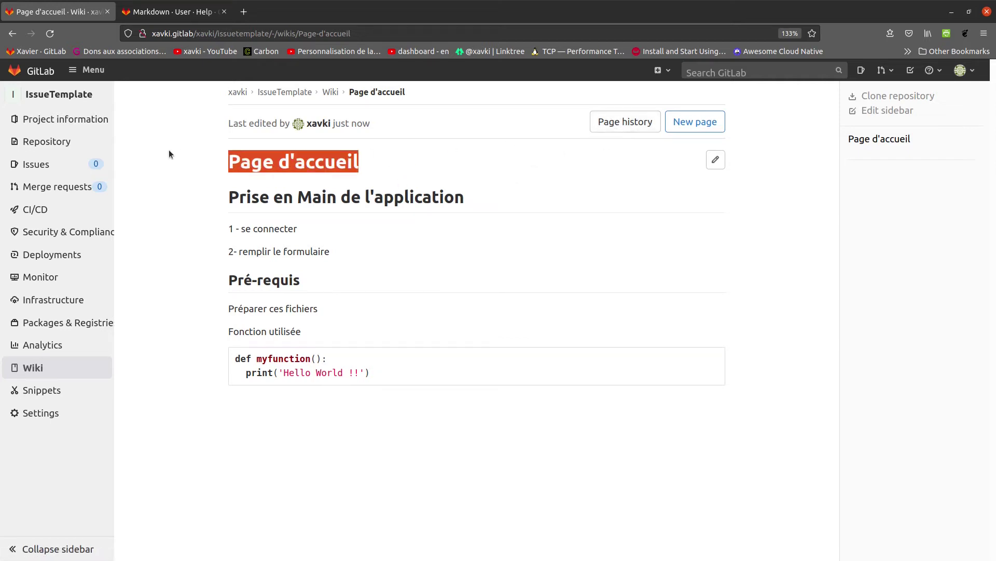
pyautogui.click(628, 127)
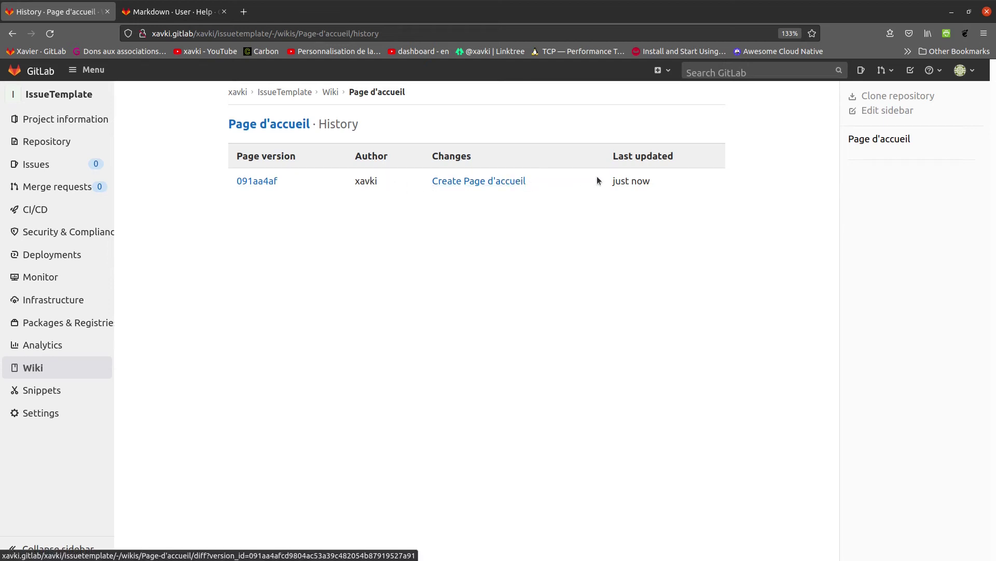
# Go back to the wiki's root and reopen the "Page d'accueil" page.
pyautogui.click(331, 92)
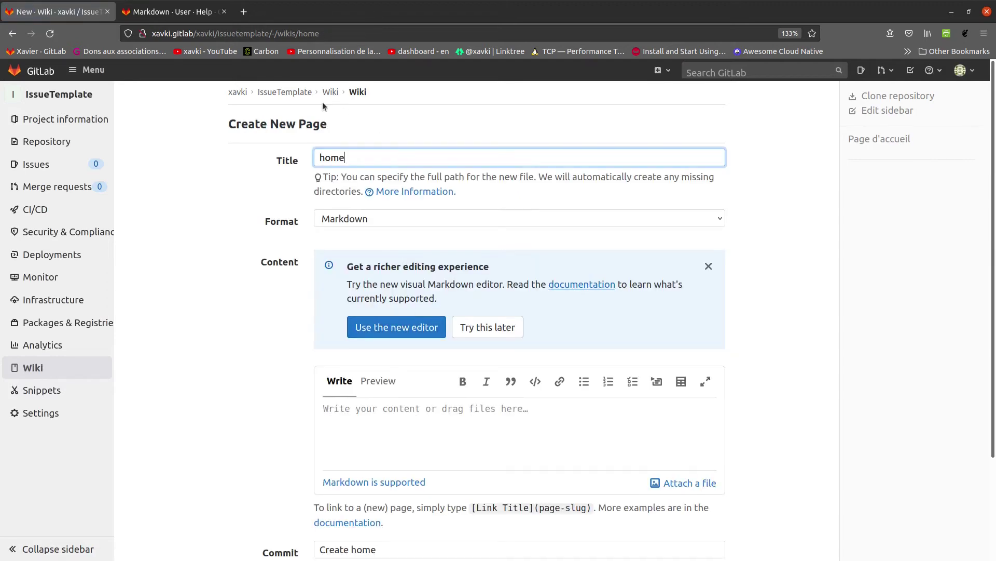
pyautogui.click(333, 91)
pyautogui.click(904, 141)
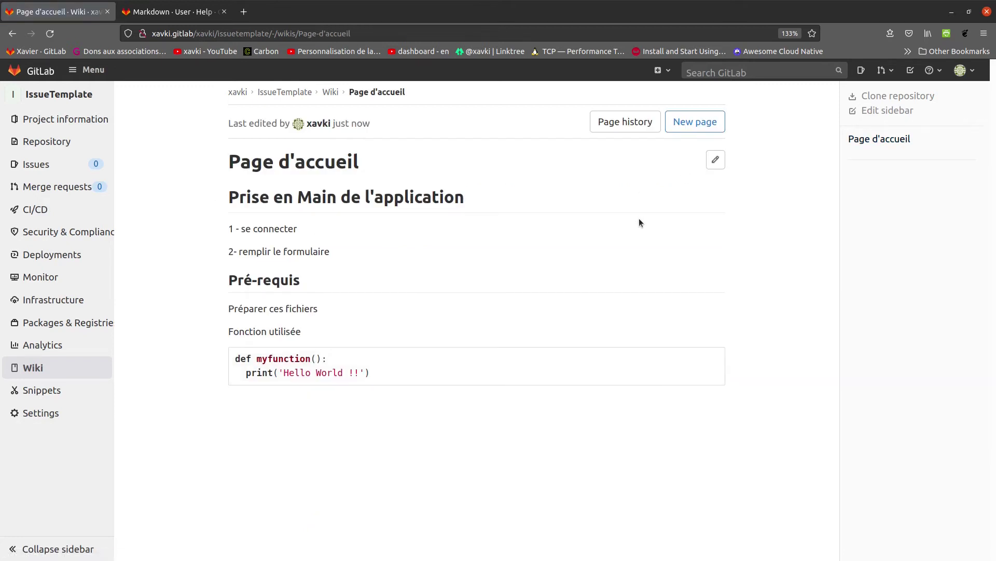
# Start a new Markdown wiki page titled "Ma seconde page".
pyautogui.click(695, 121)
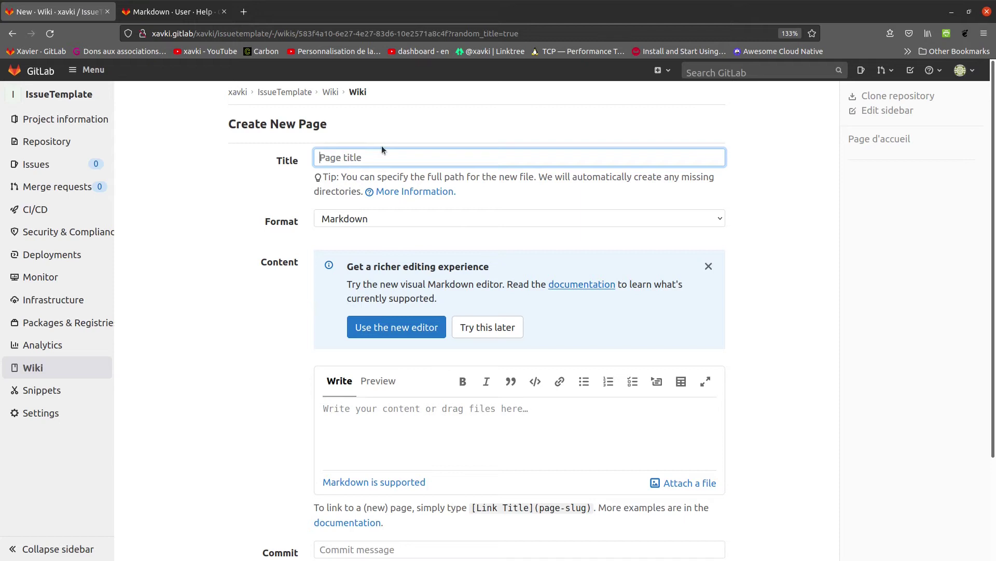
pyautogui.write('Ma ')
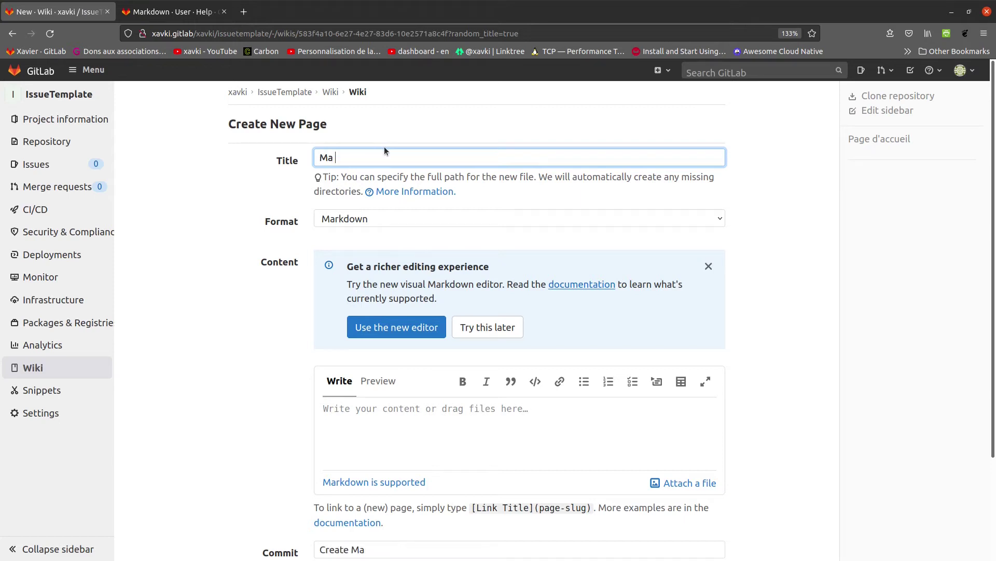
pyautogui.write('seconde page')
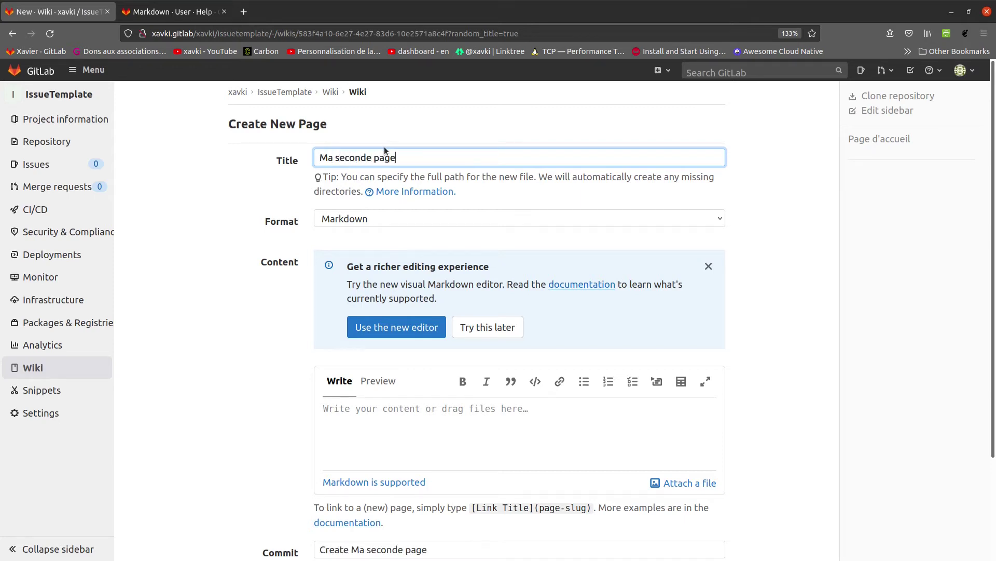
pyautogui.scroll(-3, 388, 225)
pyautogui.click(400, 327)
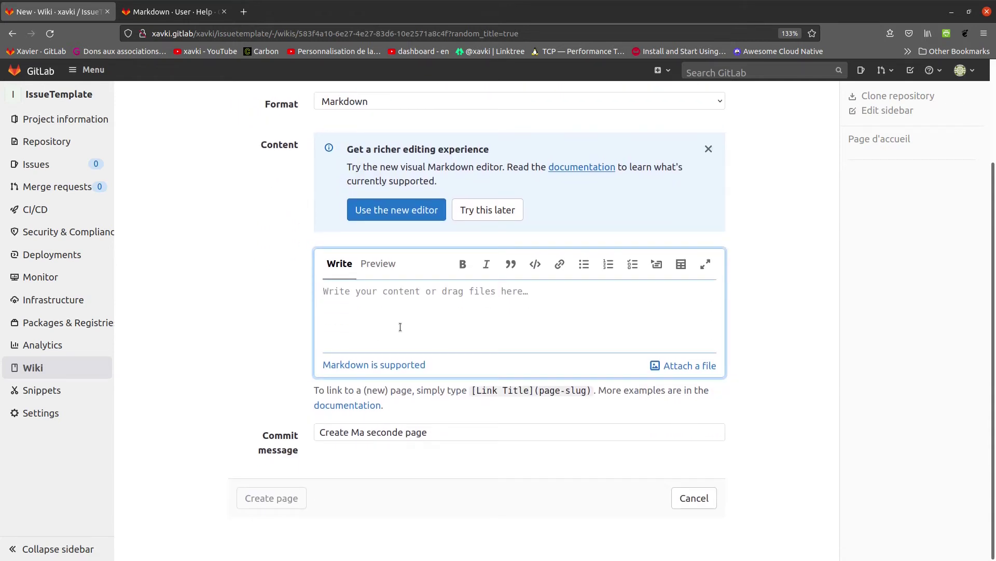
pyautogui.scroll(3, 401, 326)
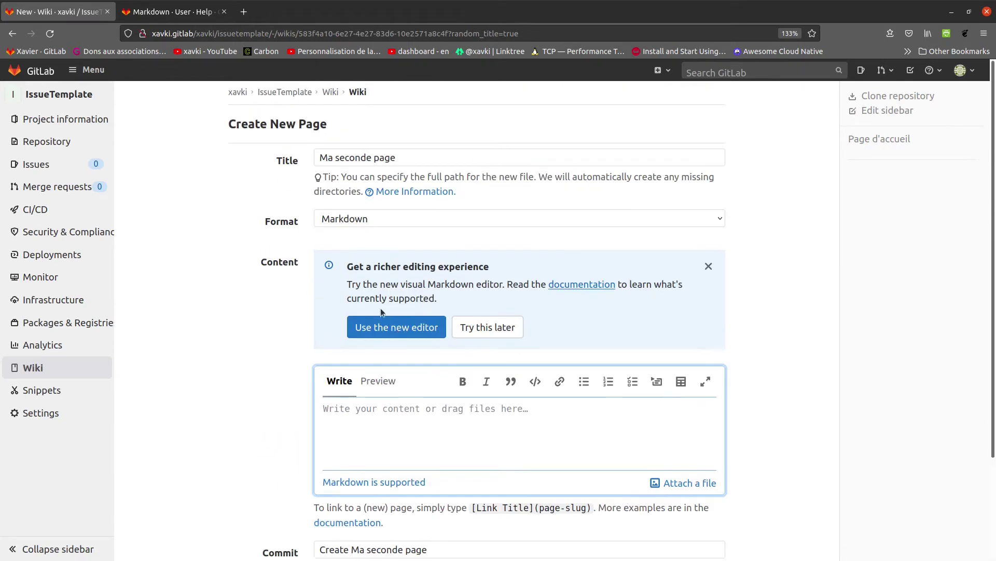
# Retitle the new wiki page "Schéma de l'application" and get its empty content area ready for writing.
pyautogui.moveTo(400, 158); pyautogui.dragTo(265, 133)
pyautogui.write("Schéma de l'pa")
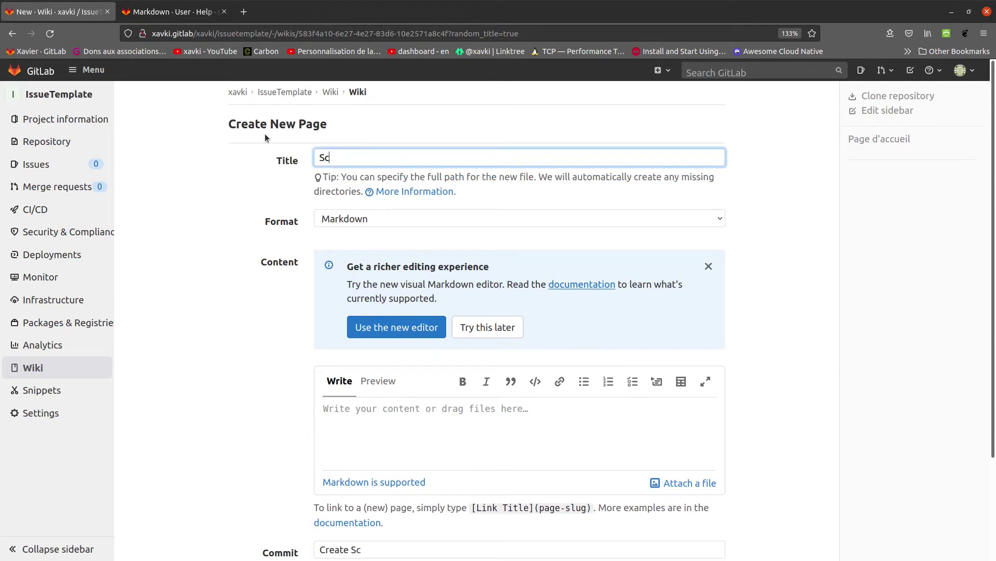
pyautogui.press('BackSpace')
pyautogui.press('BackSpace')
pyautogui.write('application')
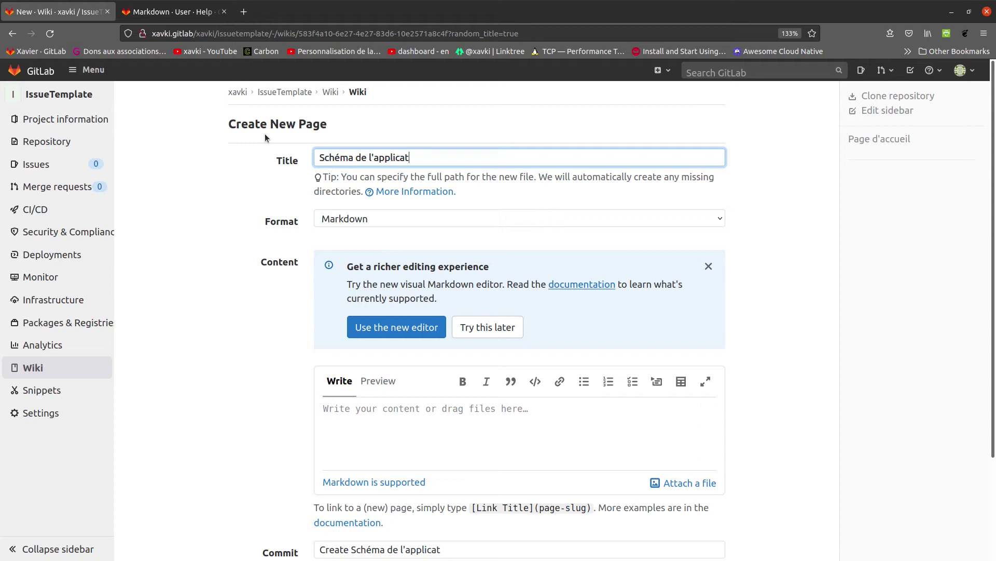
pyautogui.click(400, 422)
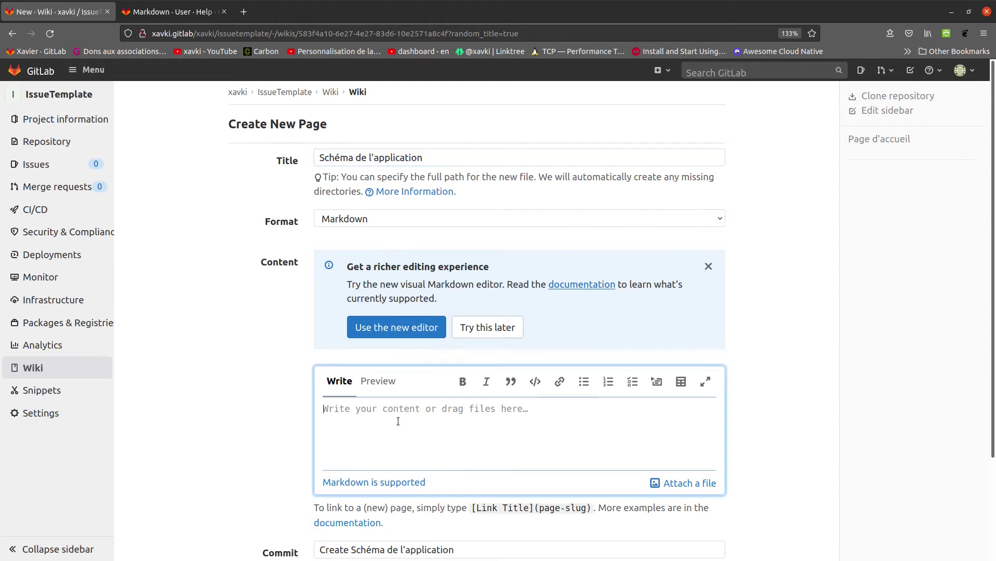
pyautogui.scroll(-3, 340, 419)
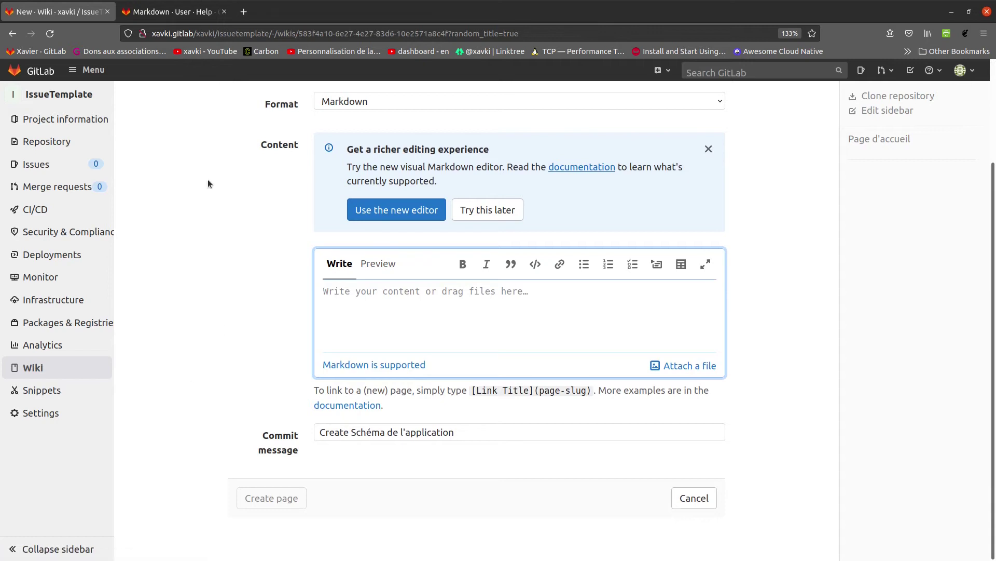
pyautogui.hotkey('alt', 'Tab')
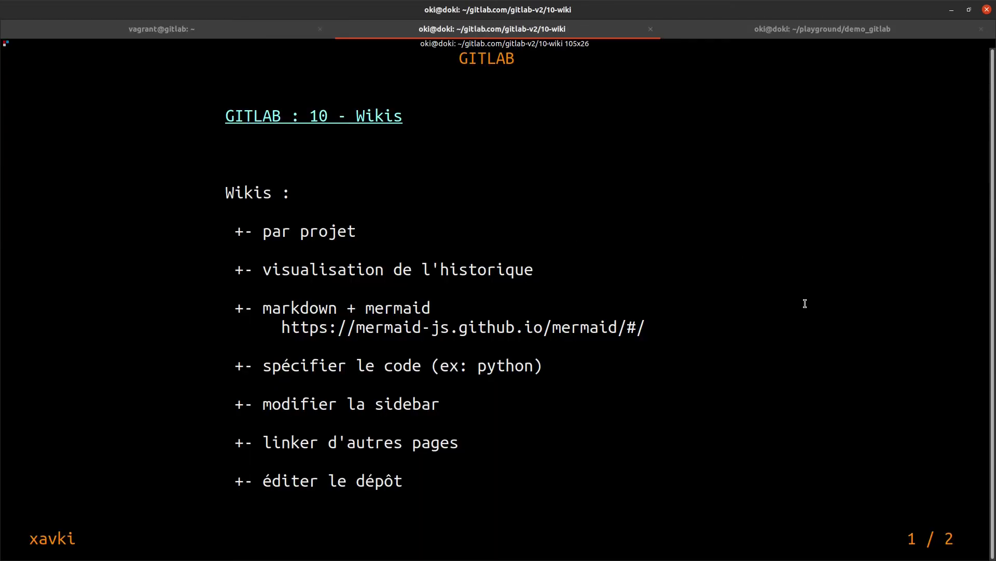
pyautogui.moveTo(648, 330); pyautogui.dragTo(281, 332)
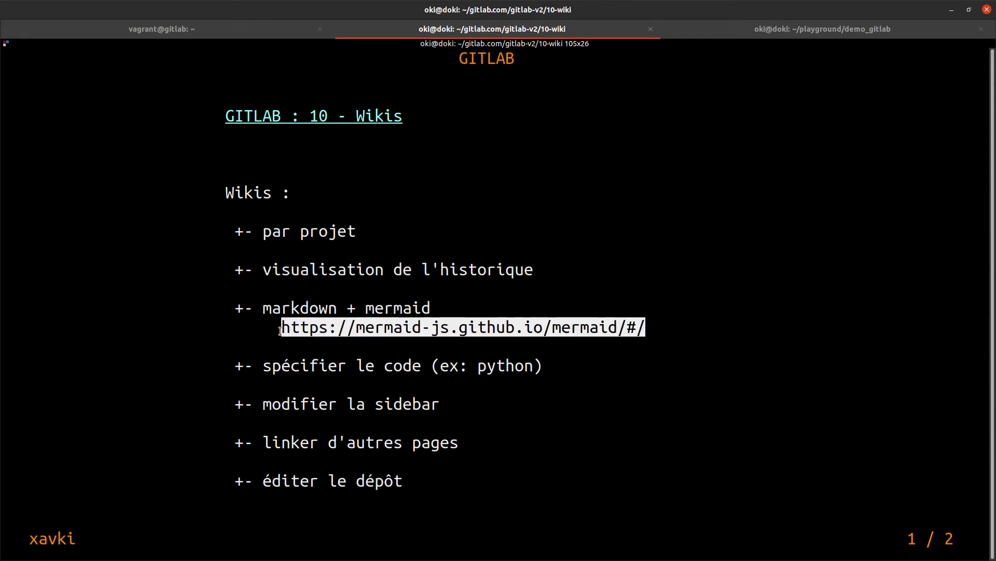
pyautogui.rightClick(310, 325)
pyautogui.click(366, 331)
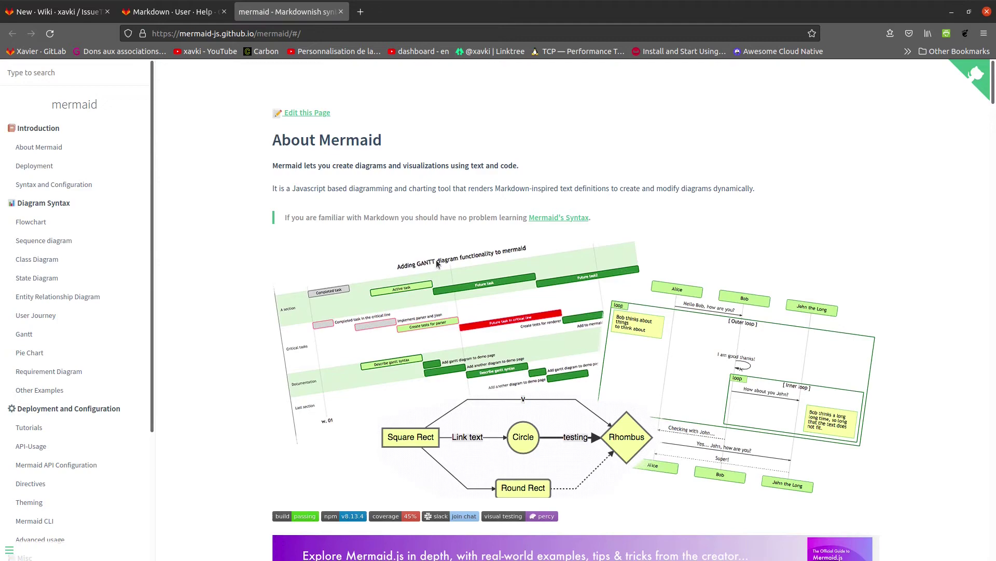
# Look through the Mermaid diagram examples and copy the Flowchart code, from "graph TD;" through "C-->D;".
pyautogui.scroll(-10, 431, 229)
pyautogui.scroll(-15, 430, 226)
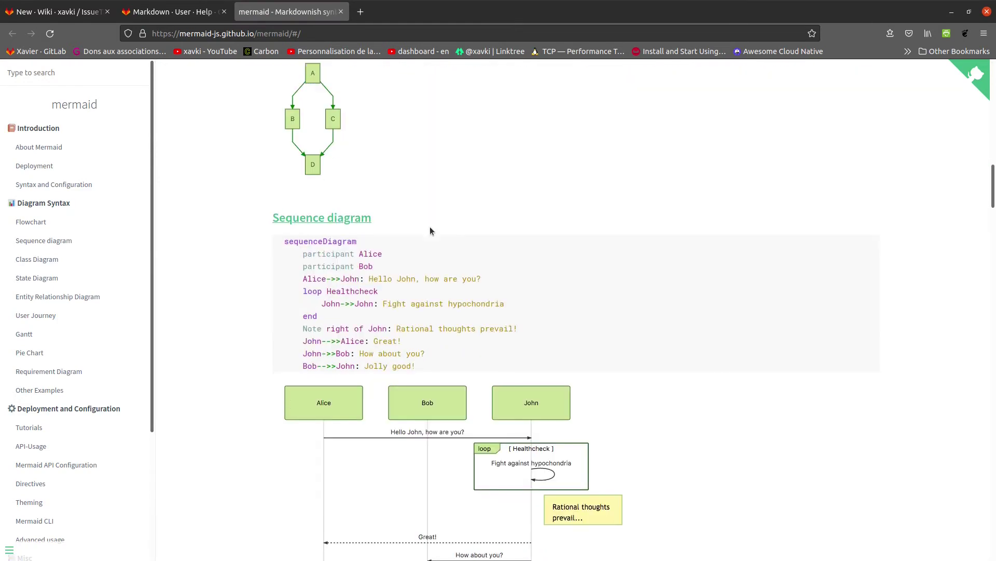
pyautogui.scroll(-7, 435, 354)
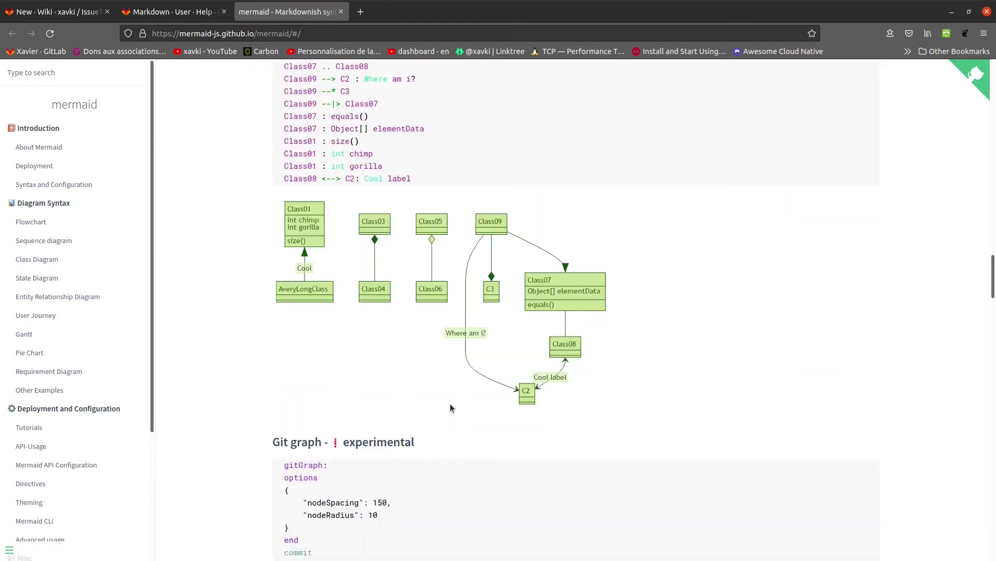
pyautogui.scroll(8, 452, 383)
pyautogui.scroll(10, 430, 414)
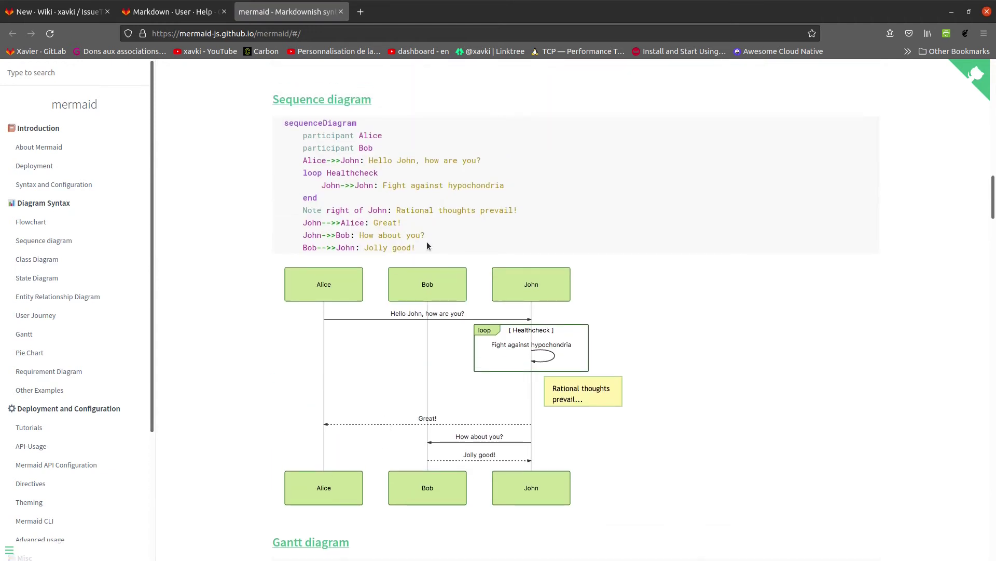
pyautogui.scroll(7, 427, 241)
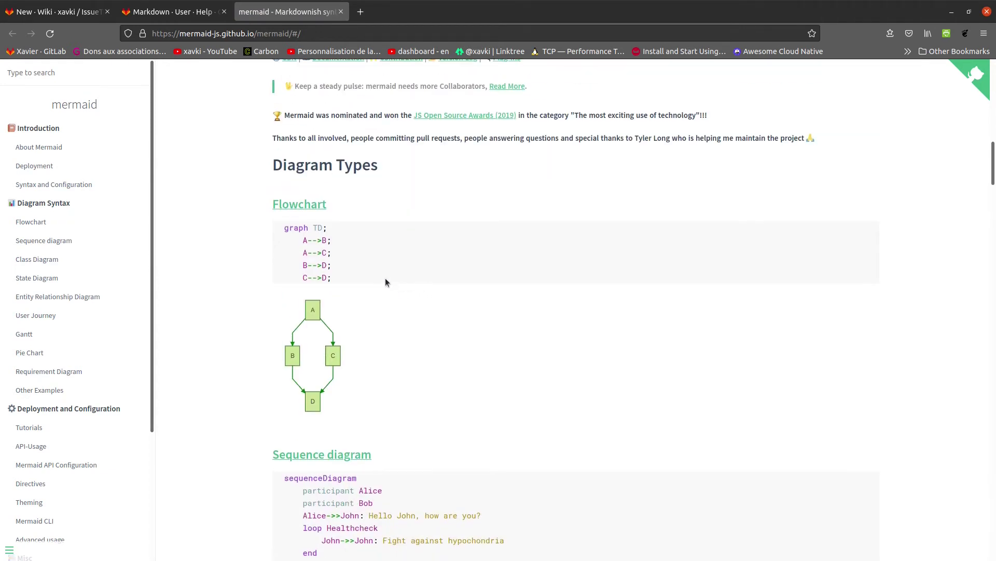
pyautogui.moveTo(344, 276); pyautogui.dragTo(285, 228)
pyautogui.hotkey('ctrl', 'c')
# Return to the new wiki page, write "Schéma" as its first line and start a ```mermaid code block below it.
pyautogui.hotkey('alt', 'Tab')
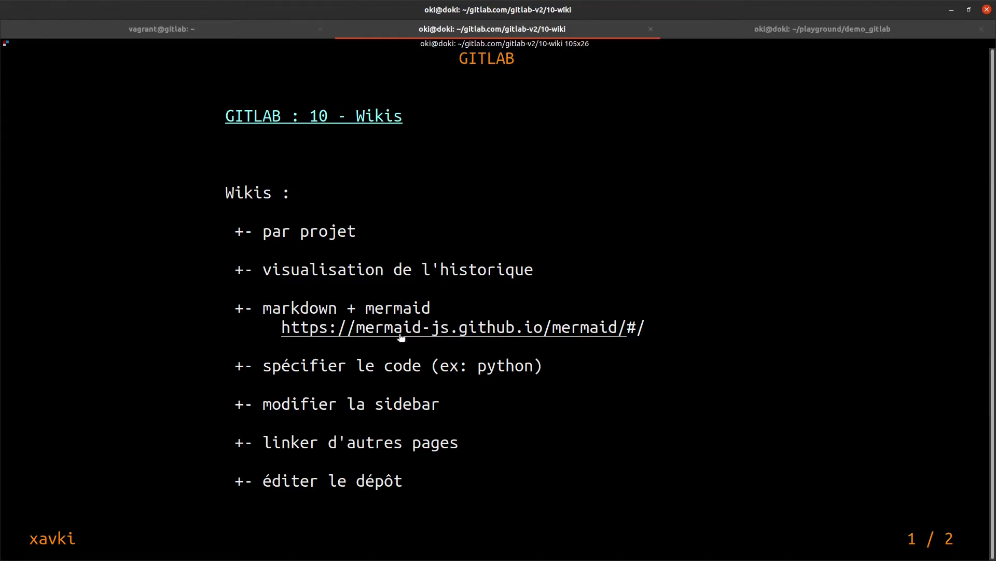
pyautogui.hotkey('alt', 'Tab')
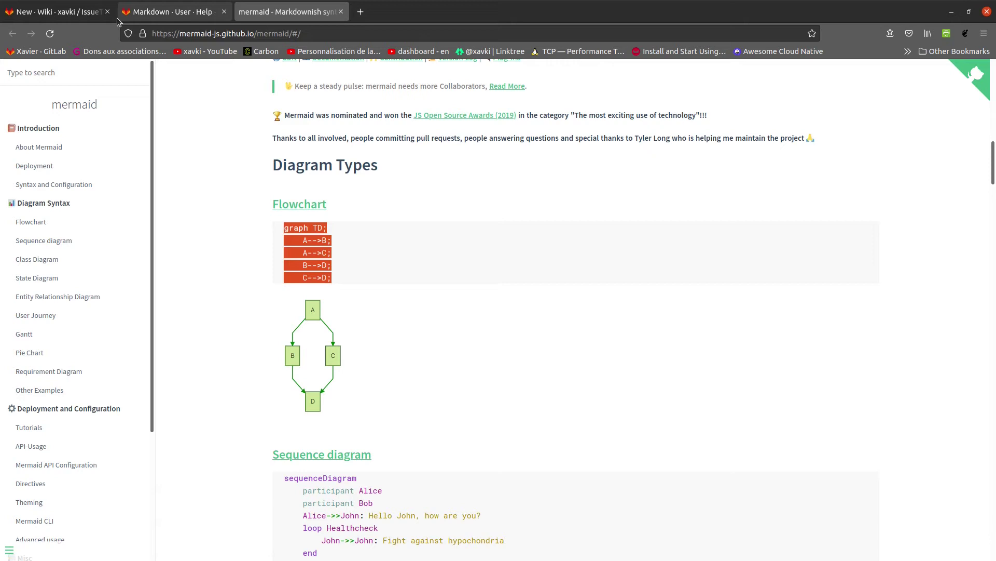
pyautogui.click(67, 11)
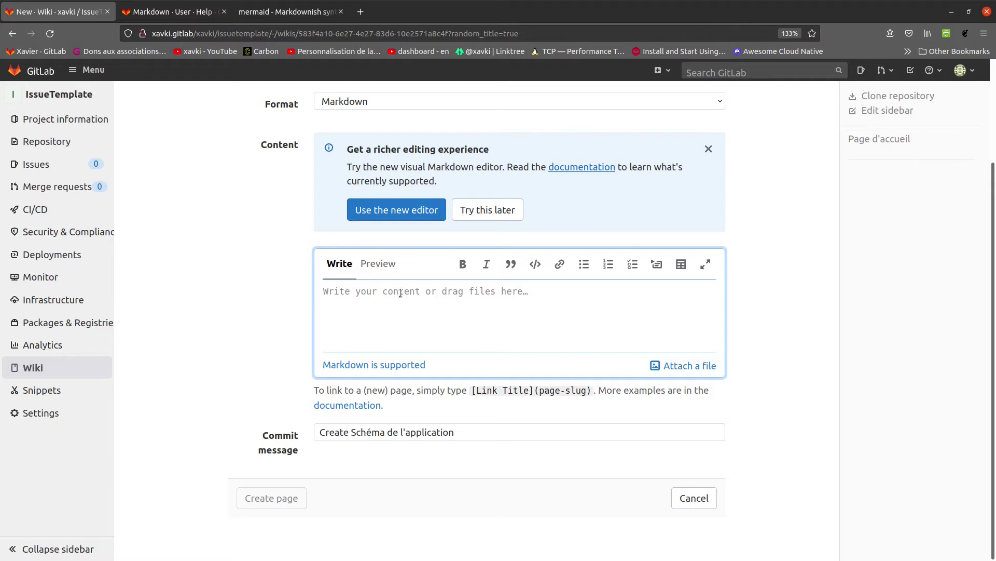
pyautogui.write('Schéma')
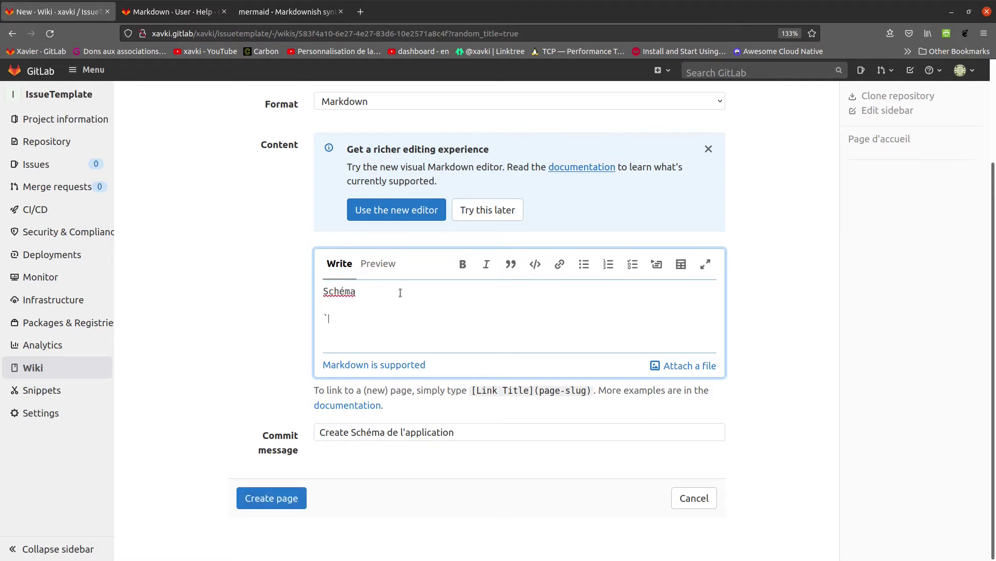
pyautogui.write(' ```mermaid')
pyautogui.press('Return')
pyautogui.press('Return')
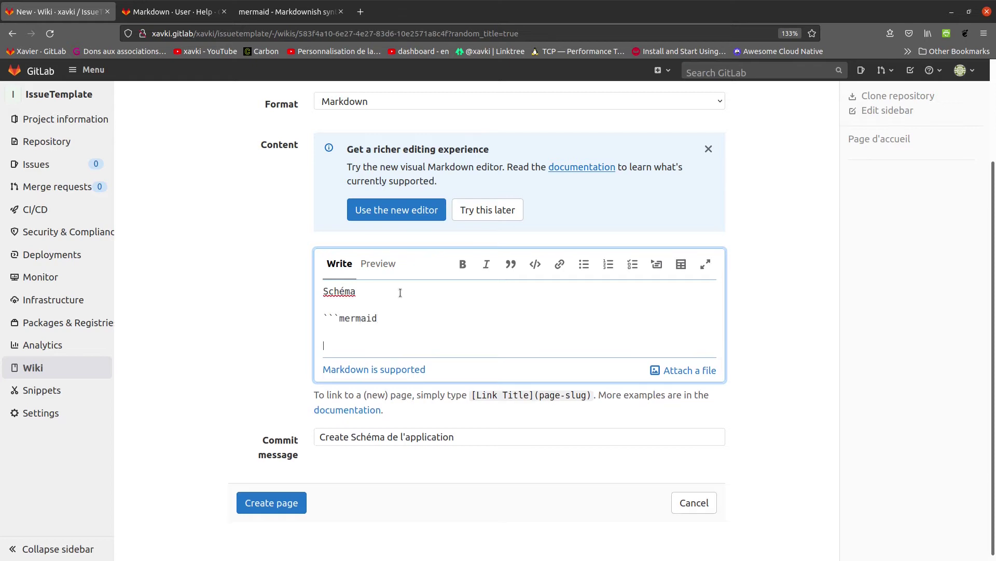
# Paste the copied flowchart code into the mermaid block, close the block with ``` and preview the diagram.
pyautogui.write('``')
pyautogui.hotkey('ctrl', 'v')
pyautogui.click(390, 264)
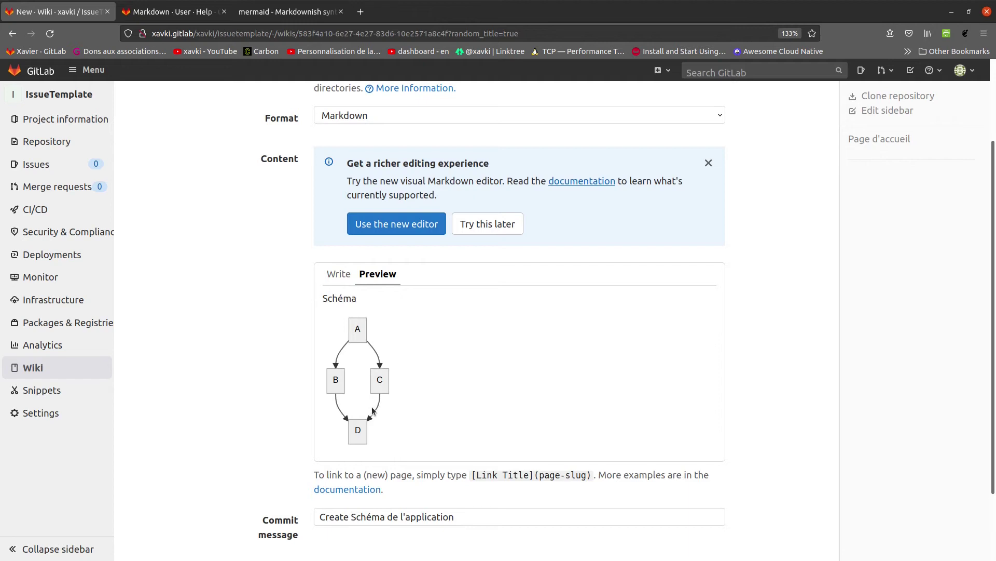
pyautogui.scroll(-3, 333, 402)
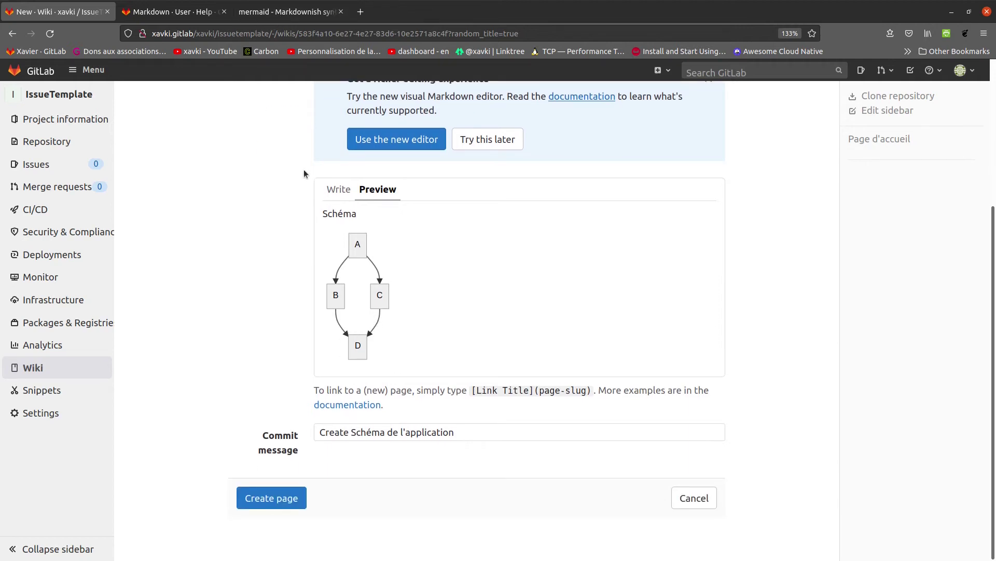
# Switch to the terminal slides and copy the complete mermaid gantt block from the second slide.
pyautogui.hotkey('alt', 'Tab')
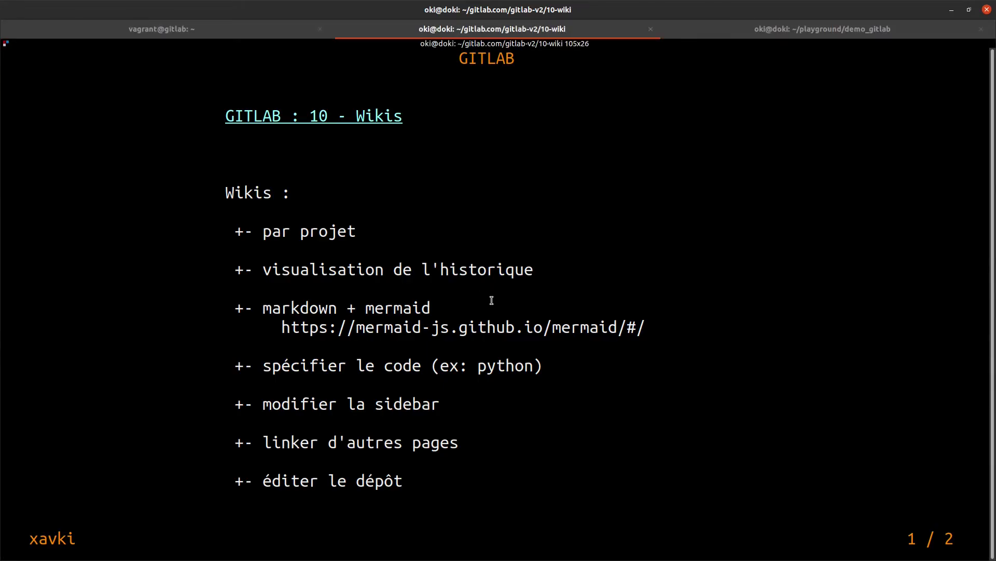
pyautogui.press('Right')
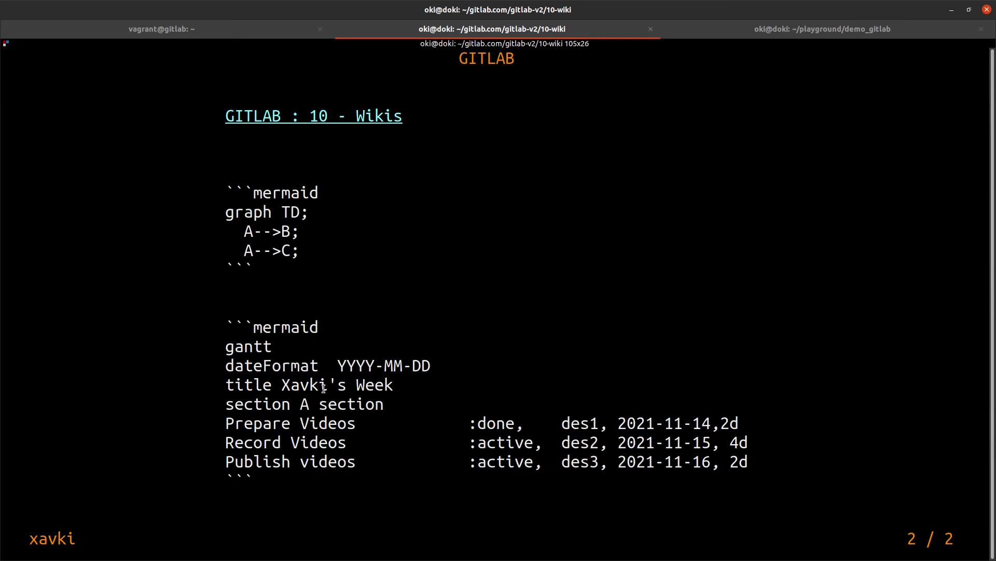
pyautogui.moveTo(271, 476); pyautogui.dragTo(224, 345)
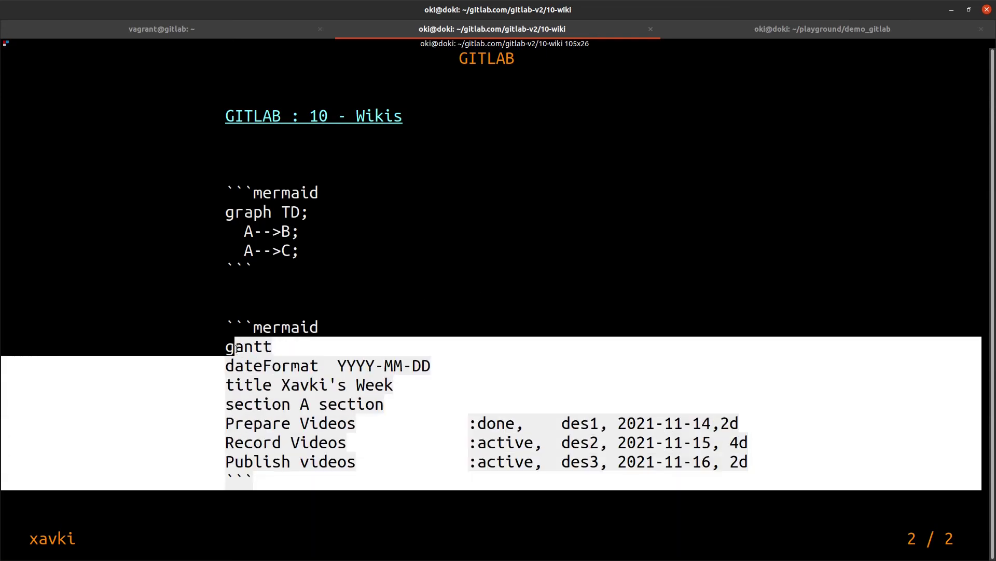
pyautogui.moveTo(269, 470); pyautogui.dragTo(4, 323)
pyautogui.hotkey('ctrl', 'c')
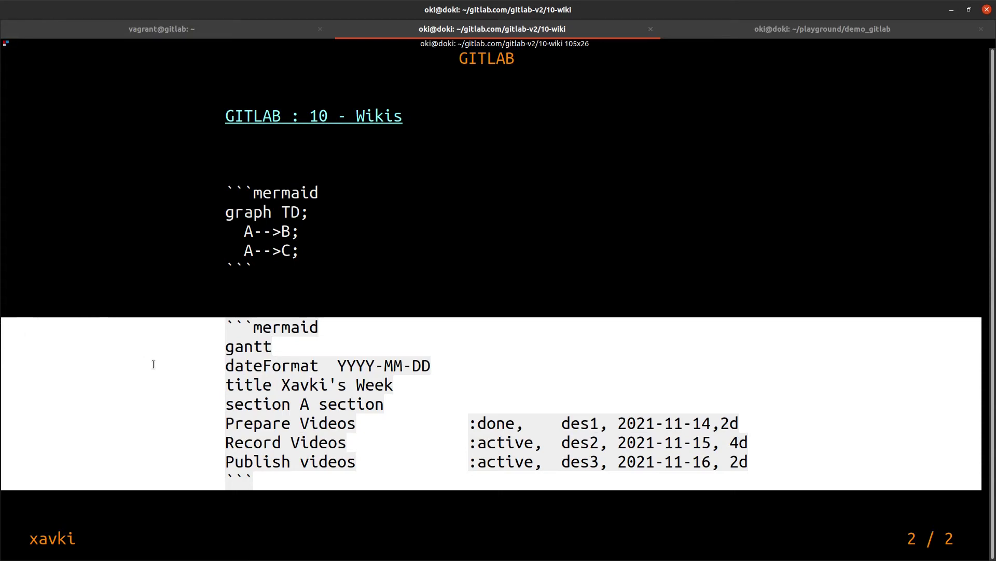
# Return to the wiki page source and replace the flowchart code inside the mermaid block with the copied gantt block.
pyautogui.hotkey('alt', 'Tab')
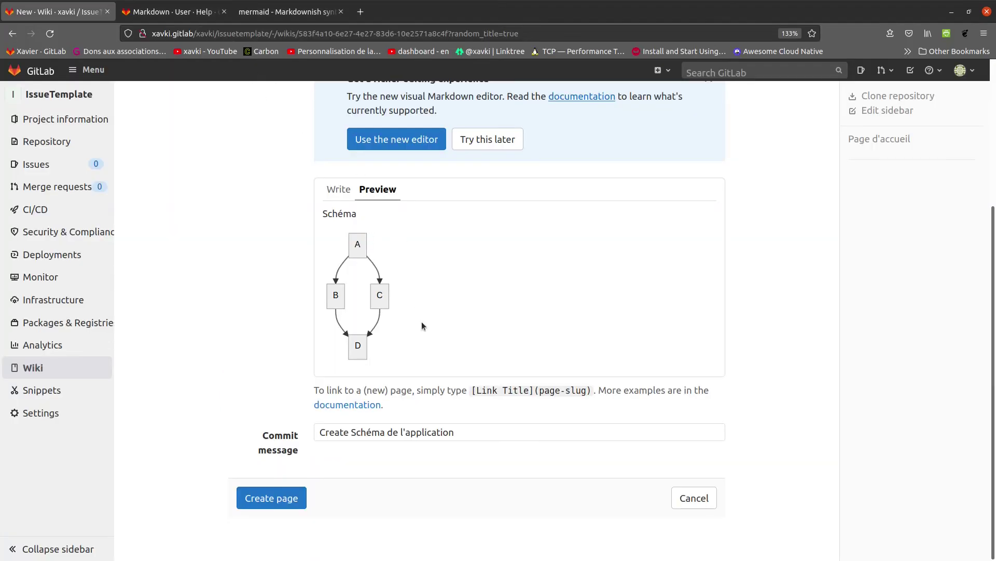
pyautogui.click(340, 189)
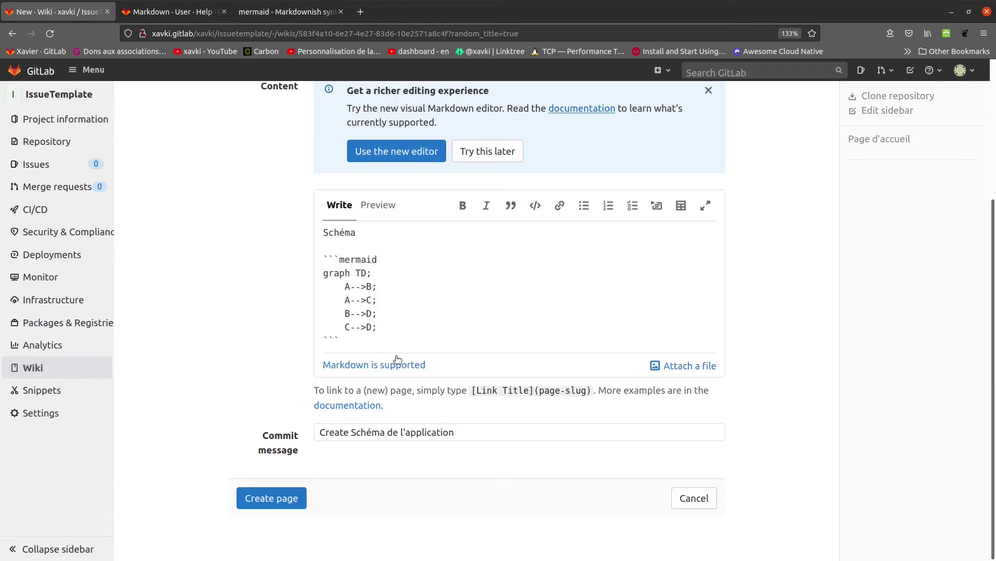
pyautogui.moveTo(395, 330); pyautogui.dragTo(320, 274)
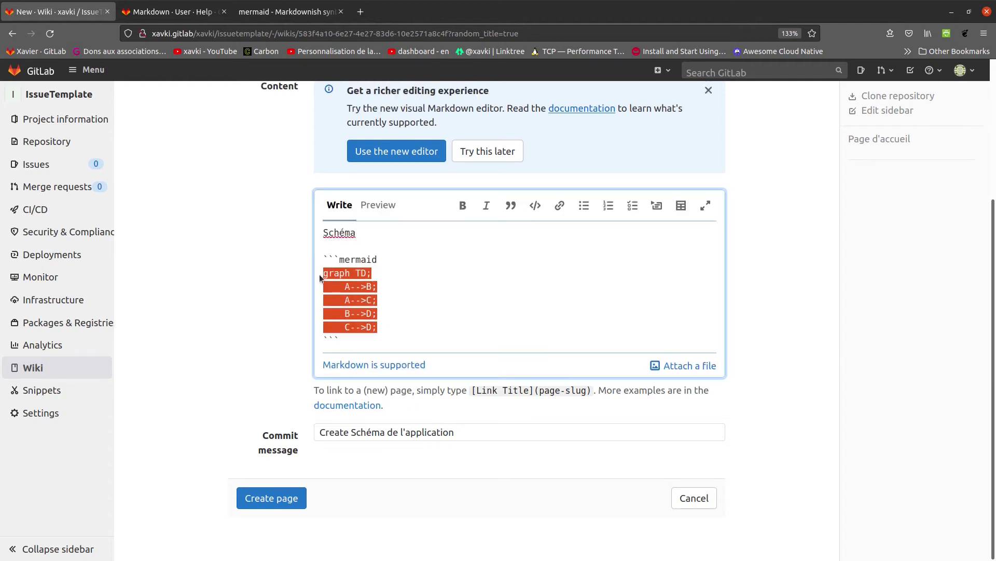
pyautogui.hotkey('ctrl', 'v')
# Delete the duplicate ```mermaid opening text and its leading spaces from the pasted gantt code.
pyautogui.moveTo(470, 274); pyautogui.dragTo(314, 269)
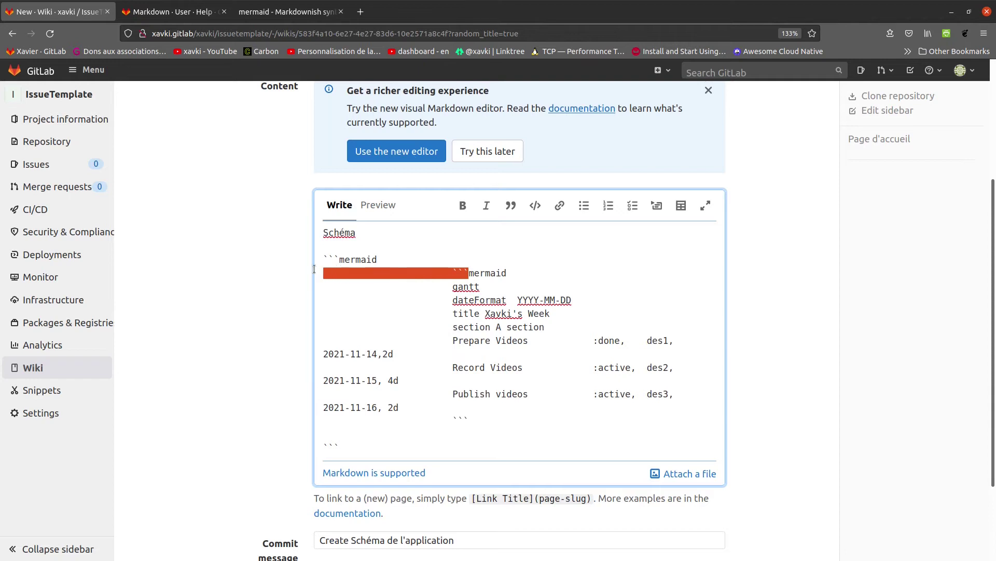
pyautogui.click(507, 274)
pyautogui.moveTo(510, 274); pyautogui.dragTo(322, 273)
pyautogui.press('BackSpace')
# Review the sequence, Gantt and class diagram examples in the Mermaid documentation.
pyautogui.click(302, 4)
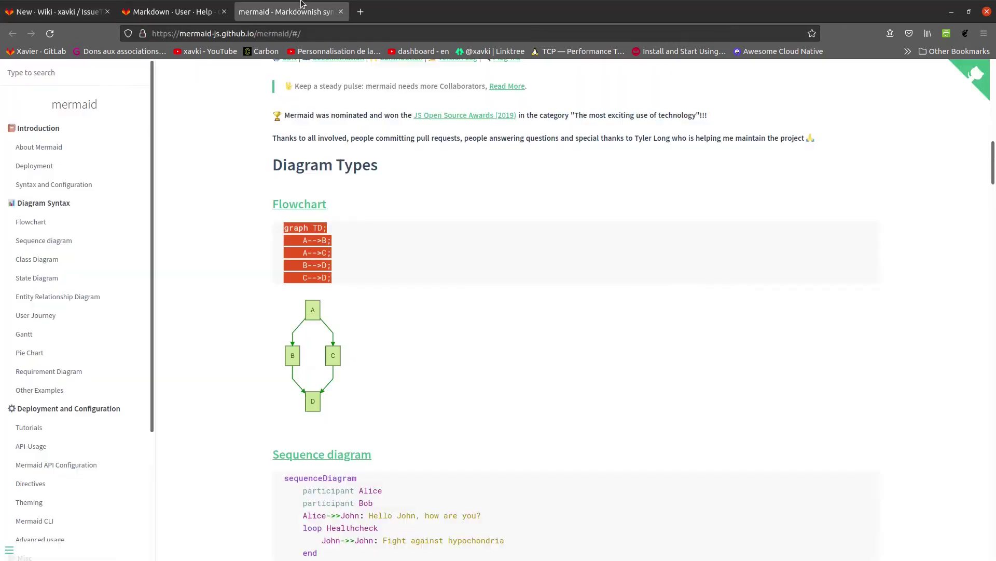
pyautogui.scroll(-6, 422, 368)
pyautogui.scroll(-5, 420, 376)
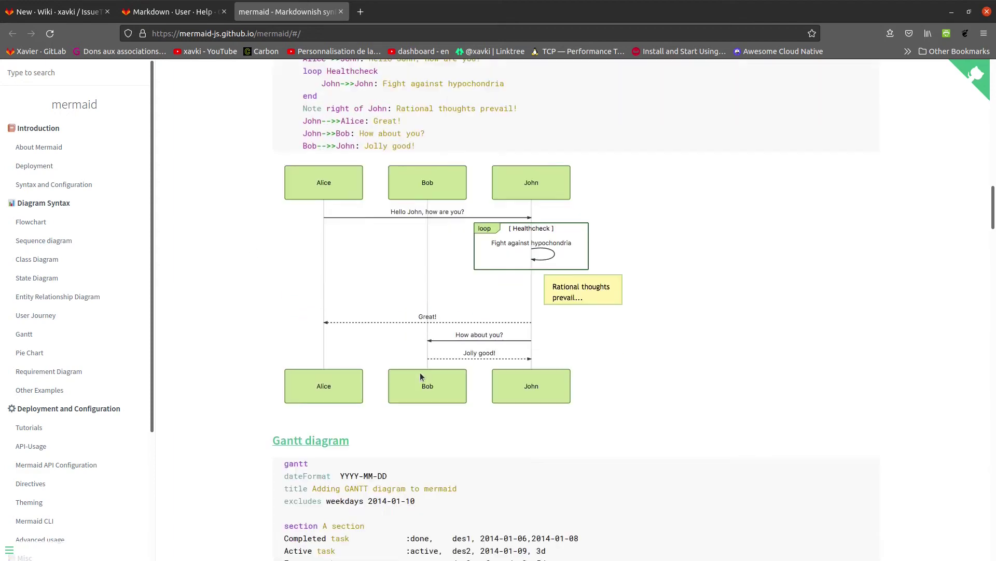
pyautogui.scroll(-3, 419, 371)
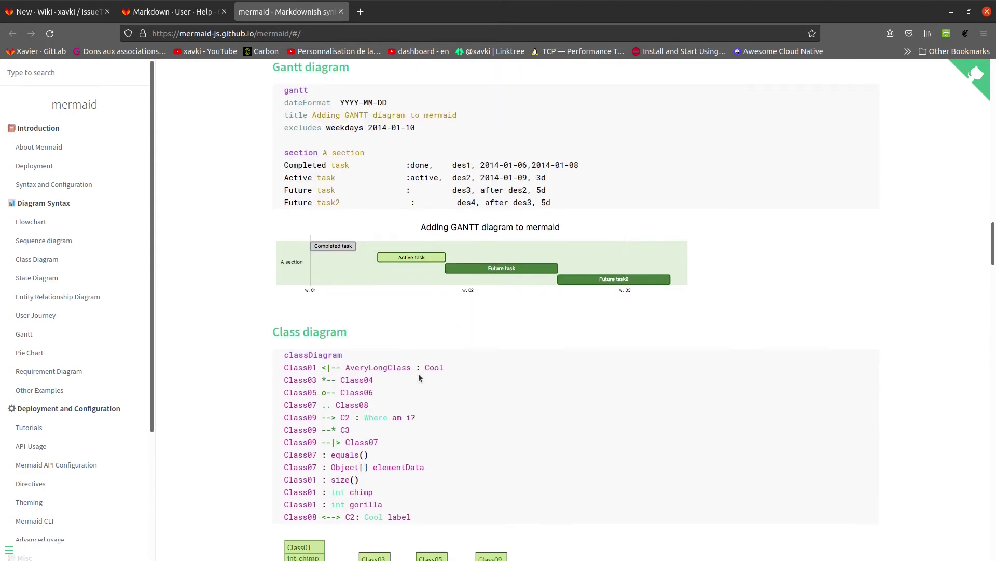
pyautogui.scroll(-3, 418, 372)
pyautogui.scroll(15, 415, 376)
pyautogui.scroll(10, 415, 384)
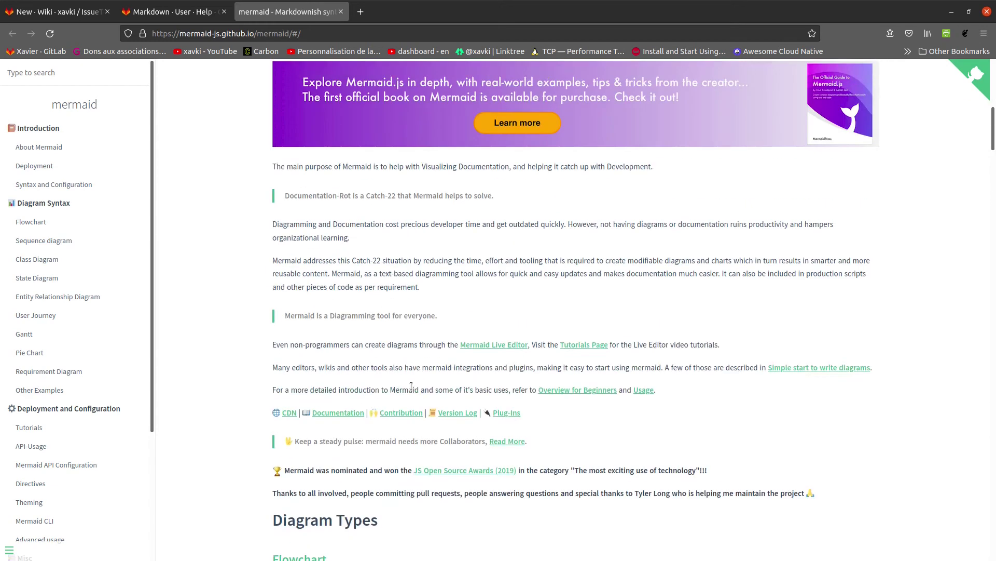
# Examine the Git graph, entity relationship and user journey diagram examples in the Mermaid documentation.
pyautogui.scroll(-14, 413, 390)
pyautogui.scroll(-20, 414, 396)
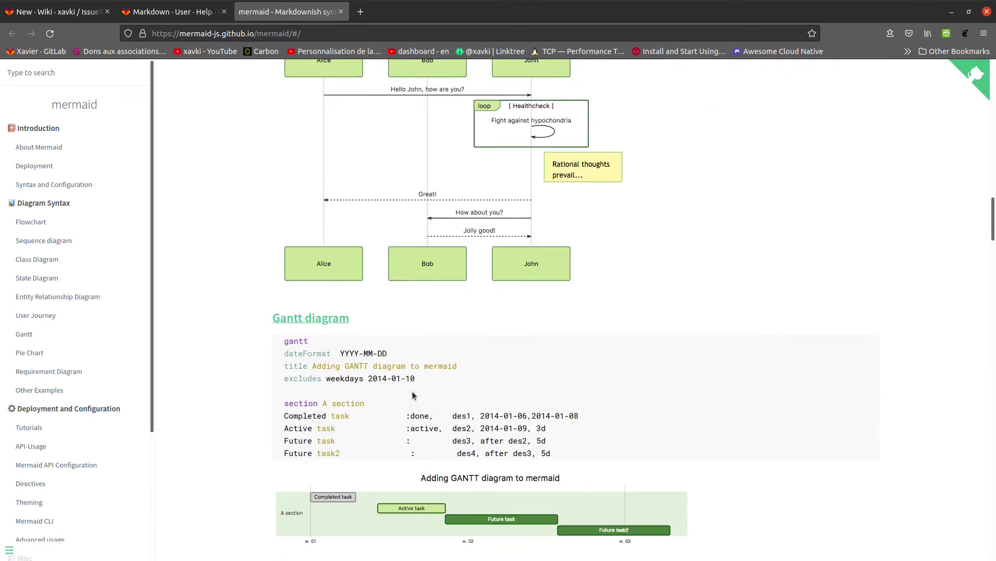
pyautogui.scroll(-6, 407, 394)
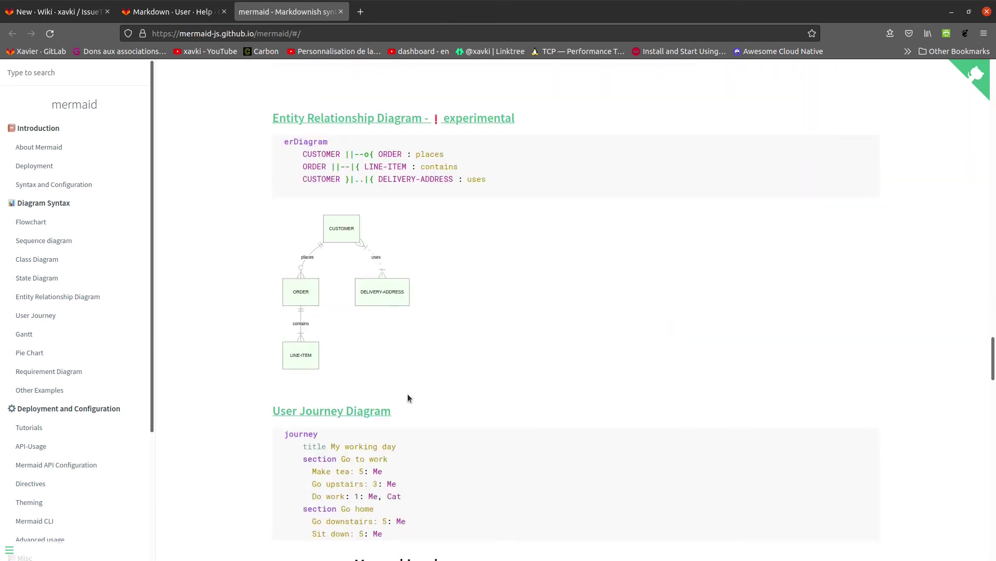
pyautogui.scroll(7, 363, 358)
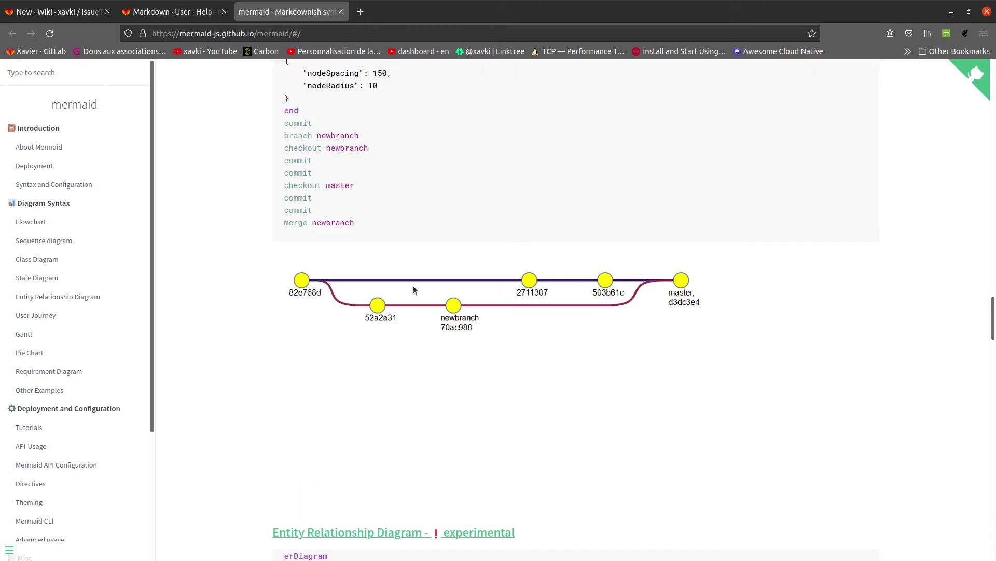
pyautogui.scroll(-5, 561, 338)
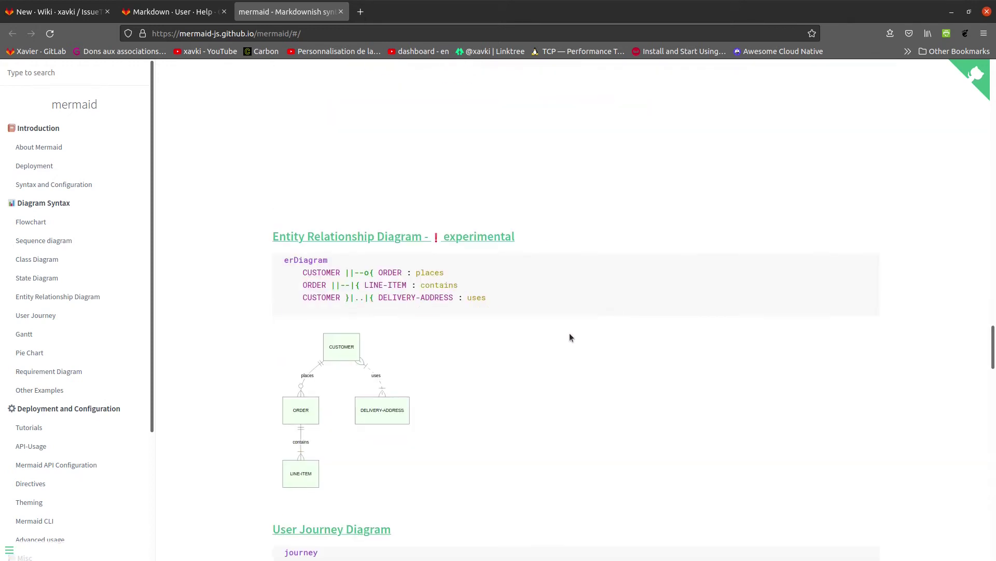
pyautogui.scroll(-4, 544, 335)
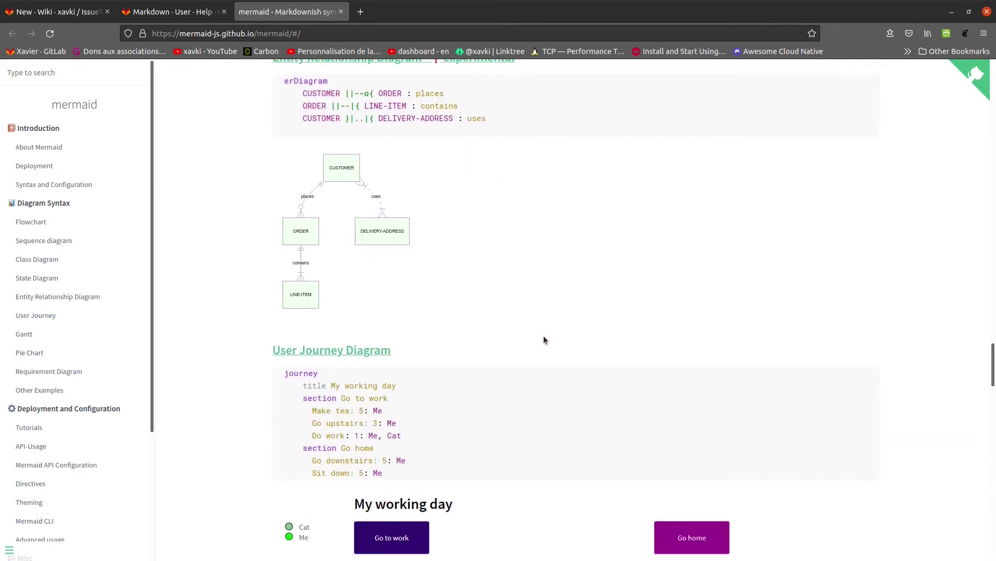
pyautogui.scroll(18, 541, 345)
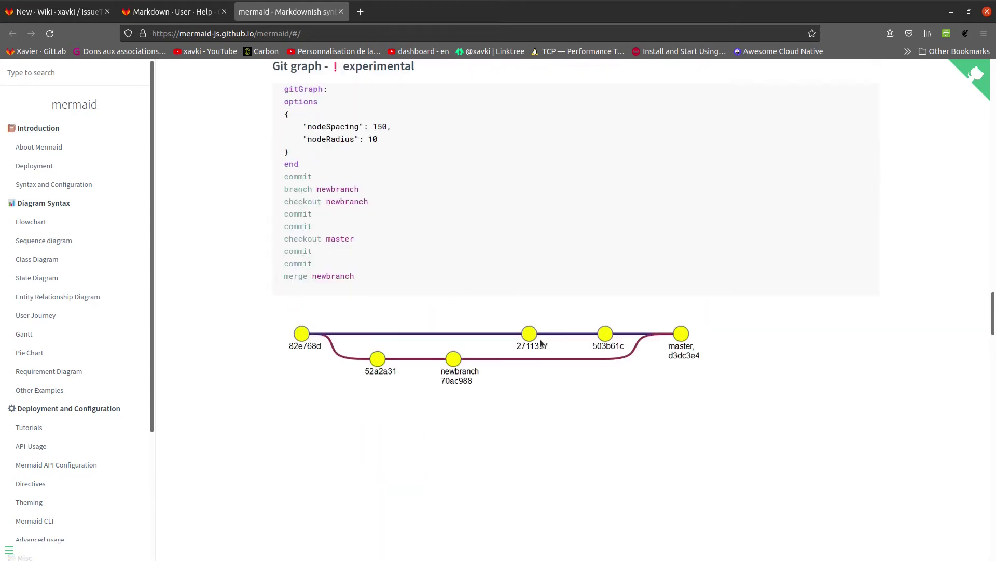
pyautogui.scroll(6, 531, 341)
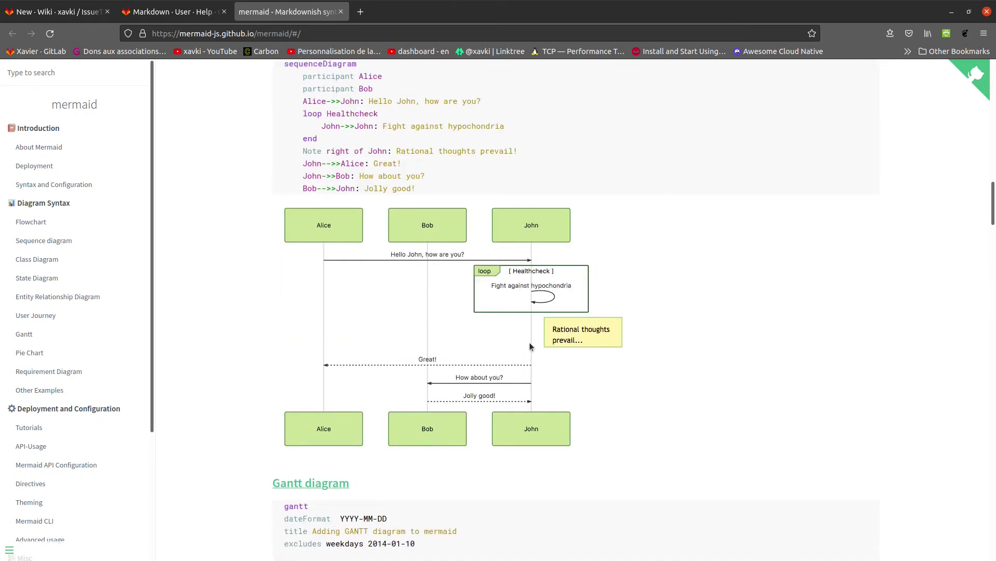
# Copy the complete code of the Gantt diagram example from the Mermaid documentation.
pyautogui.scroll(-2, 570, 405)
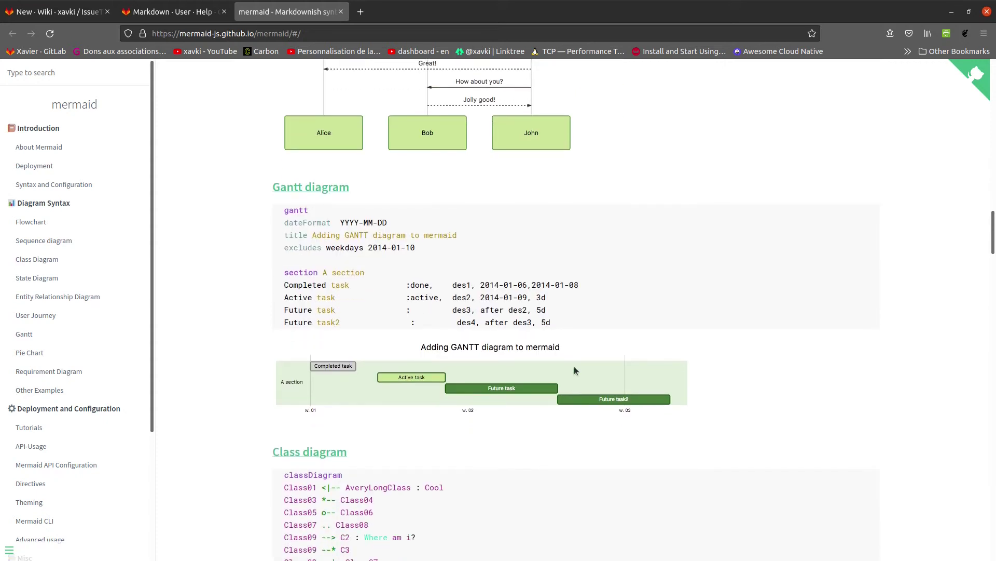
pyautogui.moveTo(571, 325); pyautogui.dragTo(269, 213)
pyautogui.hotkey('ctrl', 'c')
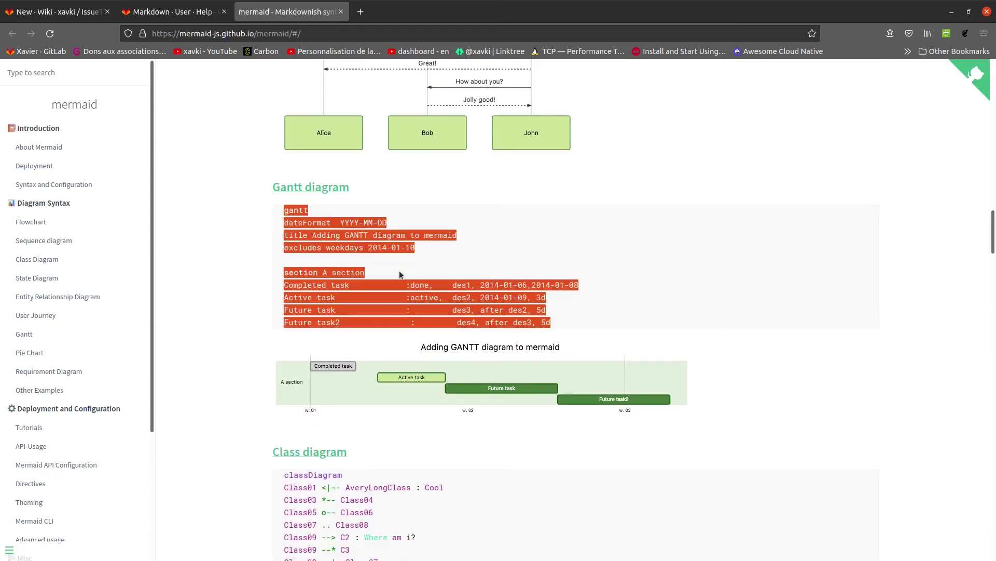
# Return to the new wiki page and clear the old gantt code and its stray closing backticks from the mermaid block.
pyautogui.click(169, 12)
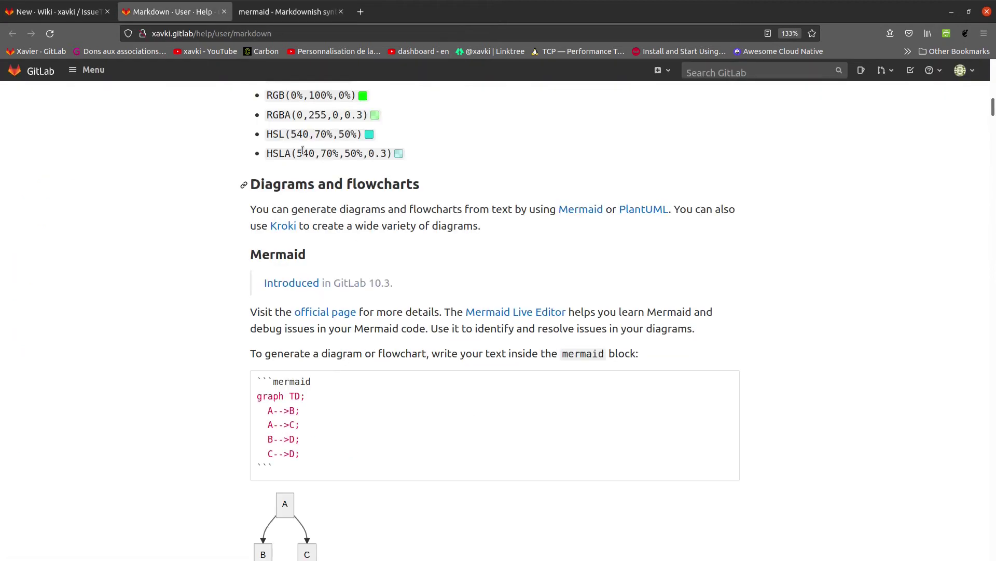
pyautogui.click(29, 7)
pyautogui.moveTo(370, 381); pyautogui.dragTo(377, 380)
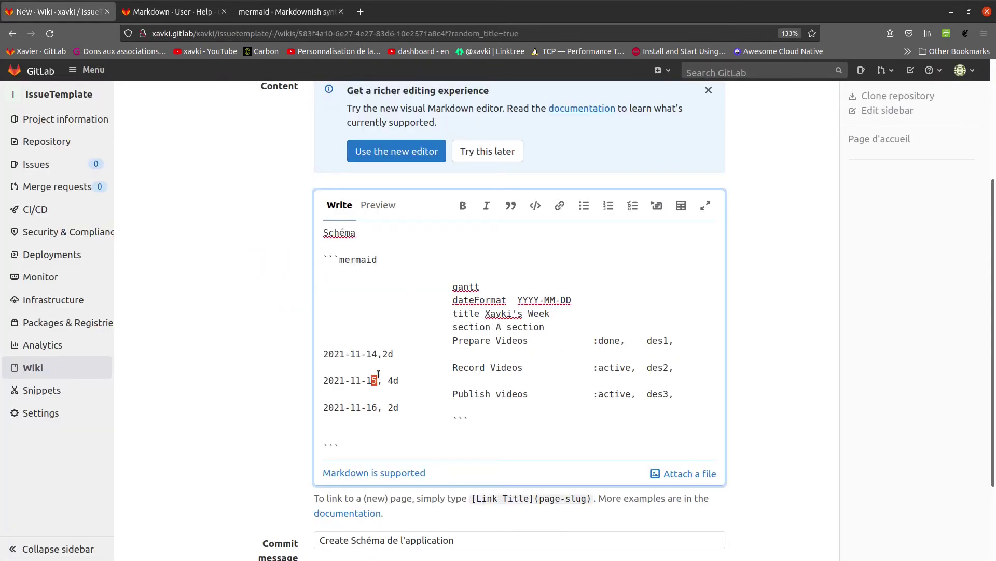
pyautogui.moveTo(510, 413); pyautogui.dragTo(317, 268)
pyautogui.press('BackSpace')
pyautogui.press('BackSpace')
pyautogui.click(468, 323)
pyautogui.hotkey('shift', 'Up')
pyautogui.press('BackSpace')
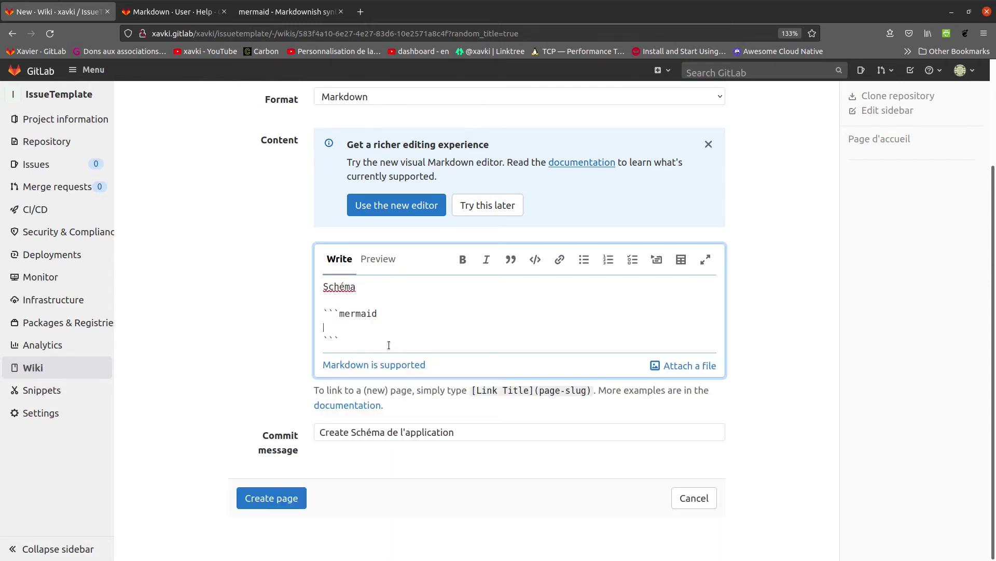
# Paste the copied Gantt example into the mermaid block, then create the wiki page after previewing it.
pyautogui.hotkey('ctrl', 'v')
pyautogui.scroll(-4, 416, 342)
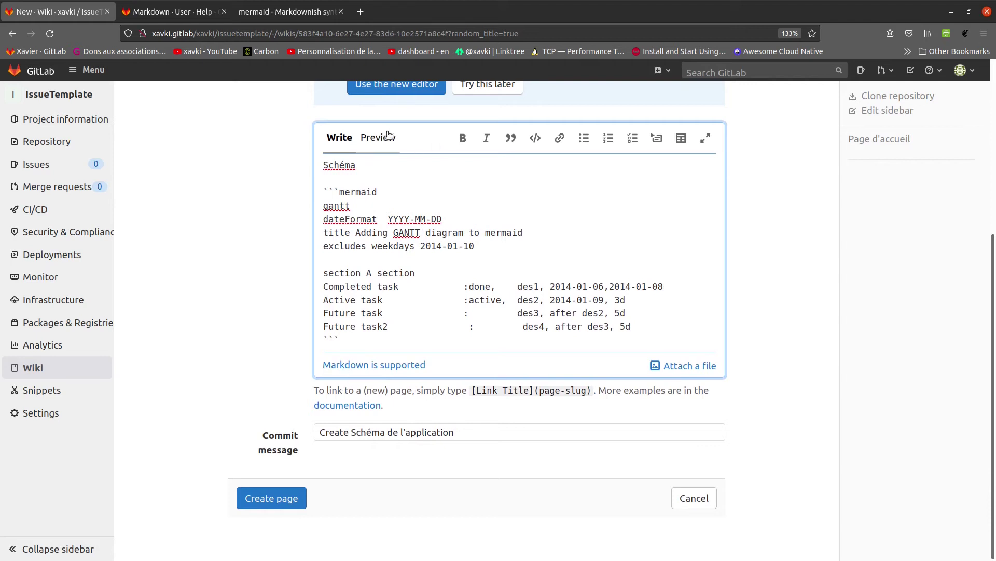
pyautogui.click(388, 137)
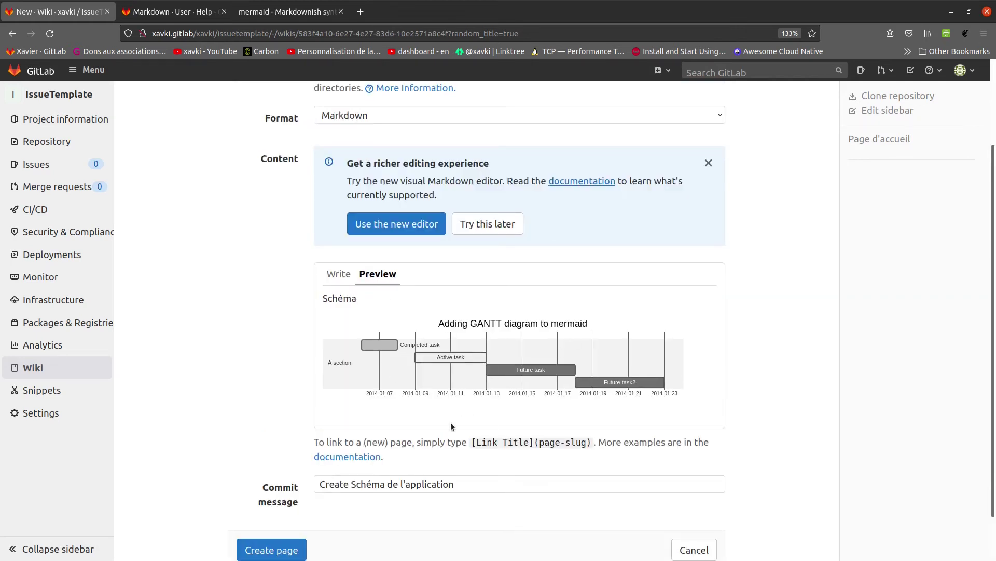
pyautogui.click(274, 551)
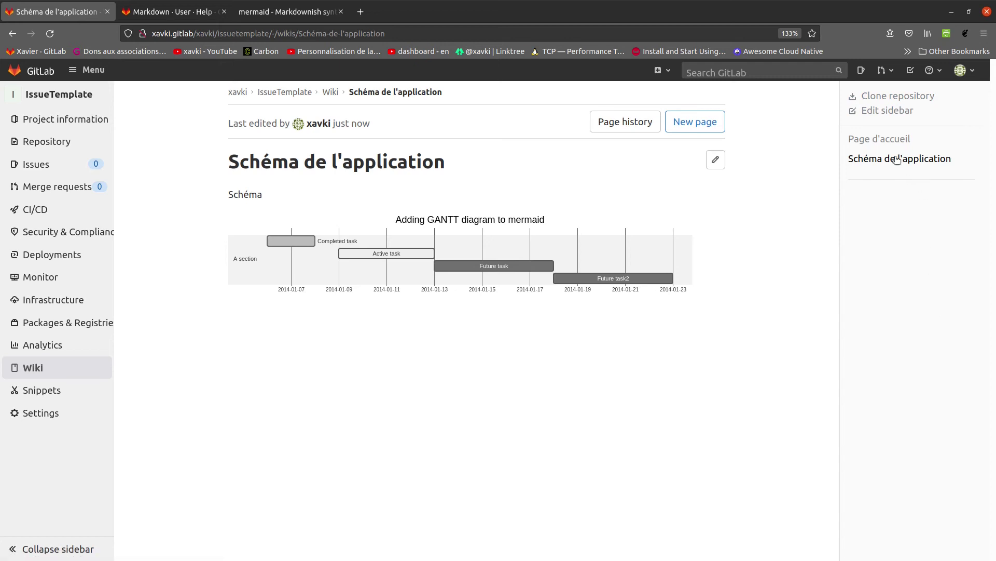
# Open Page d'accueil for editing and add "Cf : [Schéma]" below "2- remplir le formulaire", separated by a blank line.
pyautogui.click(890, 145)
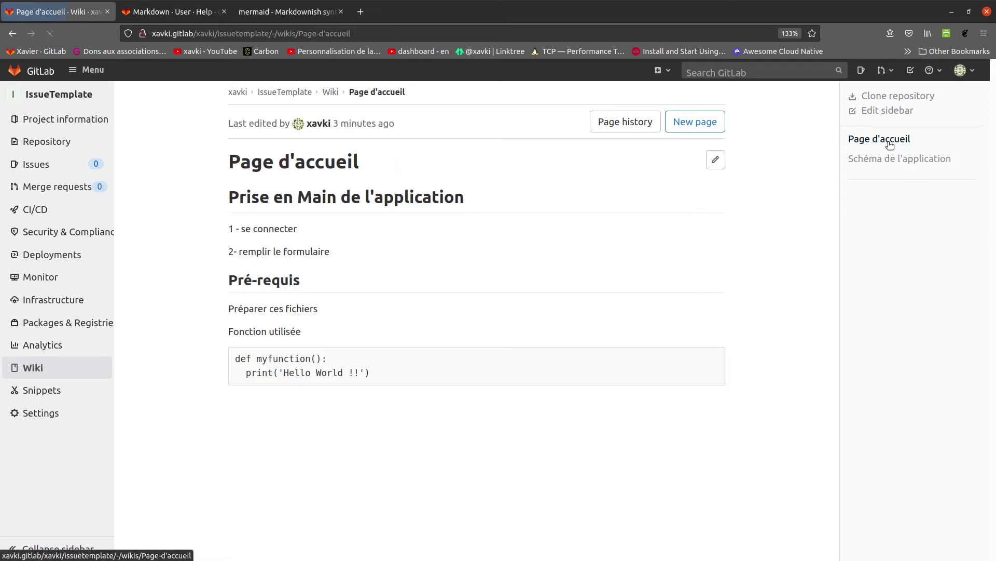
pyautogui.click(716, 159)
pyautogui.click(455, 390)
pyautogui.press('Return')
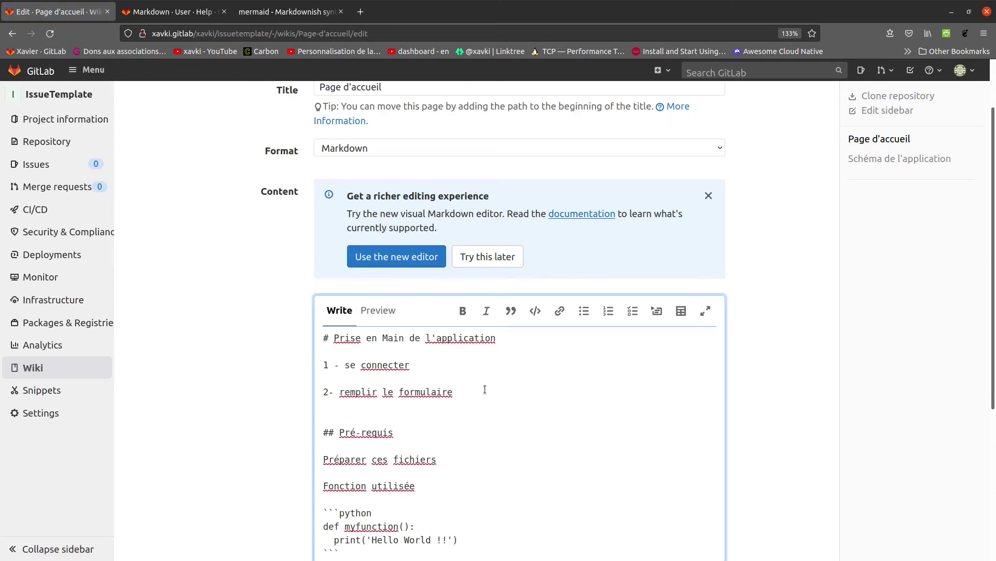
pyautogui.write('Cf : ')
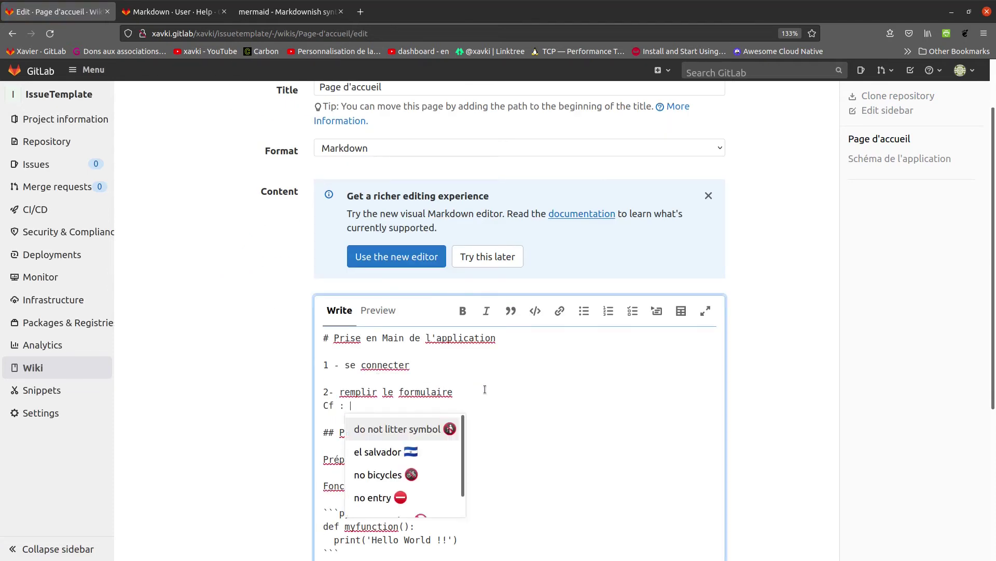
pyautogui.write('[]')
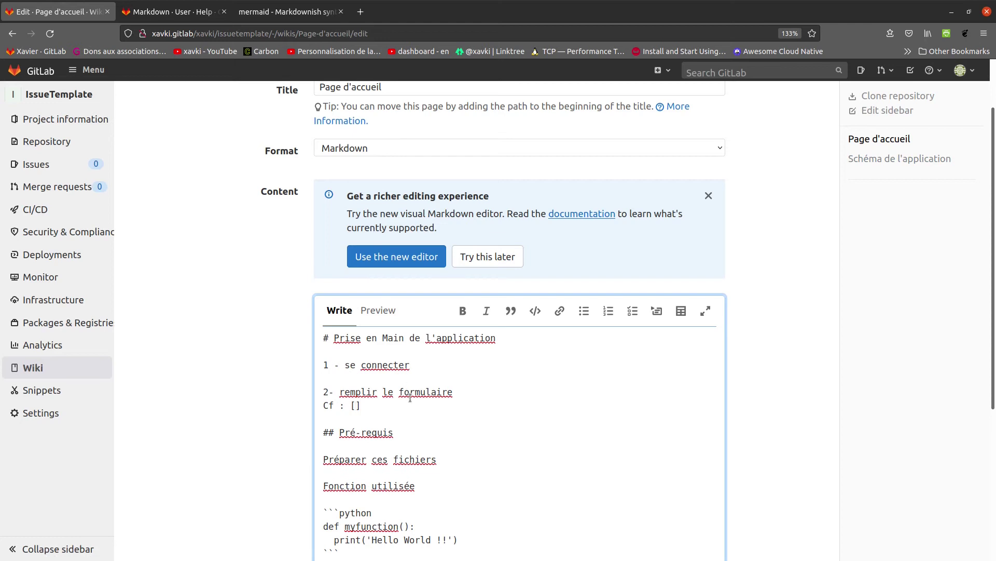
pyautogui.write('Sche')
pyautogui.write('ma')
pyautogui.press('Return')
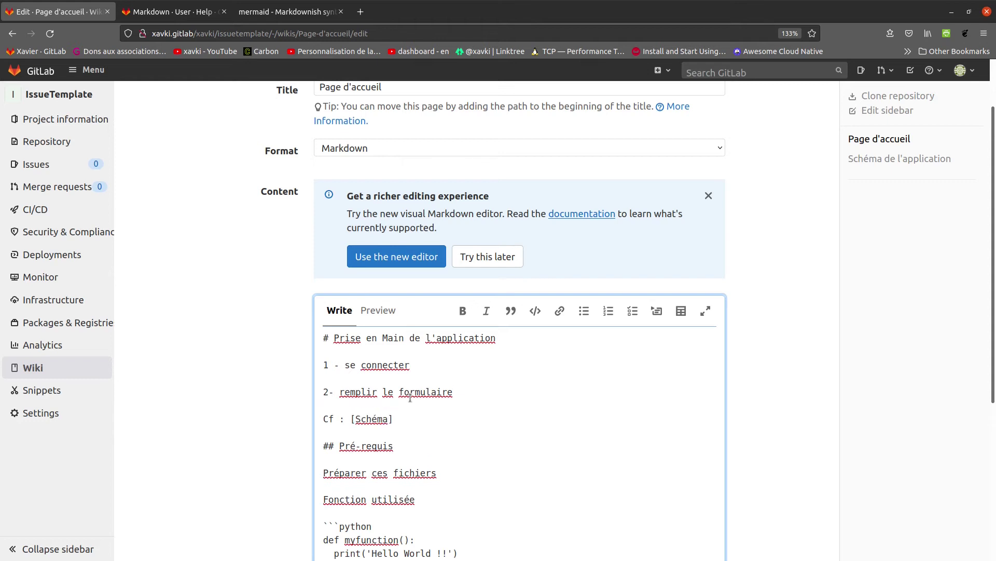
# Add the link target (Schéma-de-l'application) directly after [Schéma].
pyautogui.write('()')
pyautogui.write('Schéma-')
pyautogui.write('de')
pyautogui.write("-l'applica")
pyautogui.write('tion')
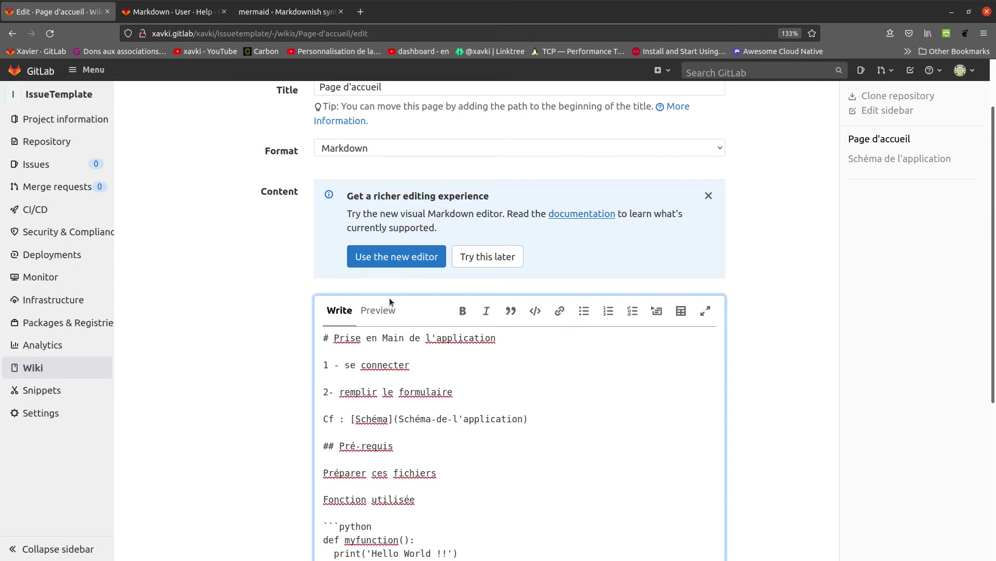
# Preview the edited Page d'accueil and save the changes.
pyautogui.click(384, 310)
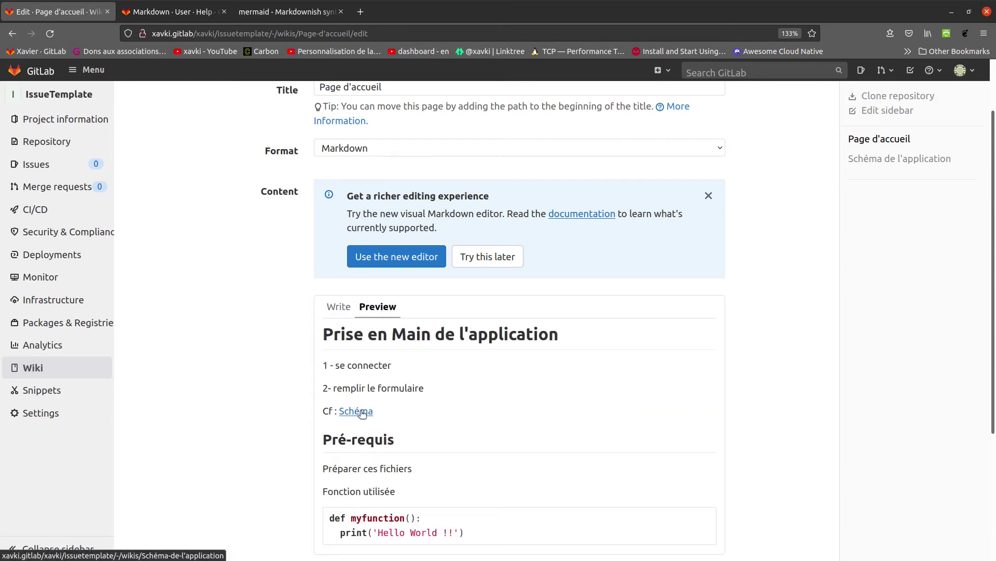
pyautogui.scroll(-3, 270, 340)
pyautogui.click(282, 498)
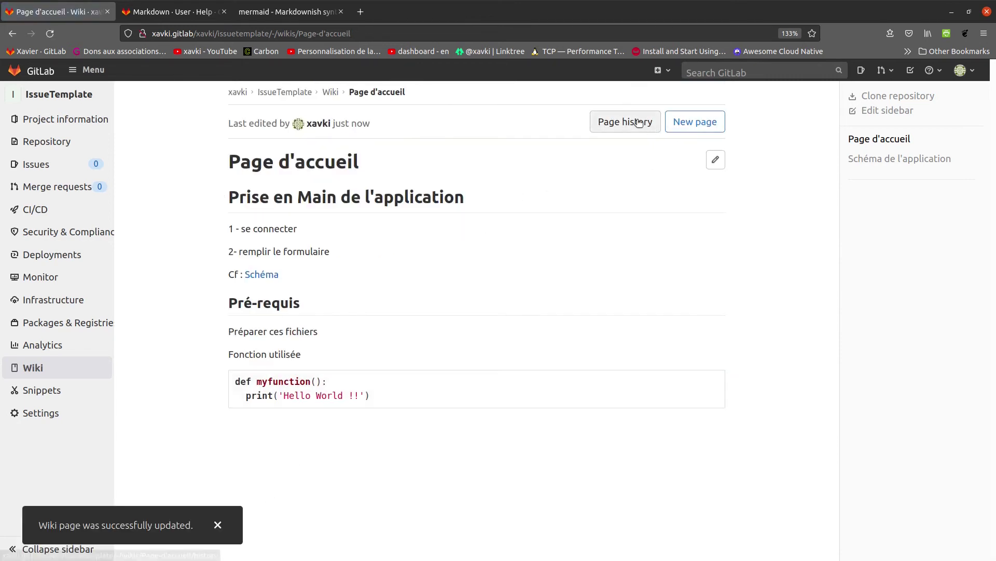
# View the version history of Page d'accueil, then return to the page and follow its Schéma link.
pyautogui.click(639, 123)
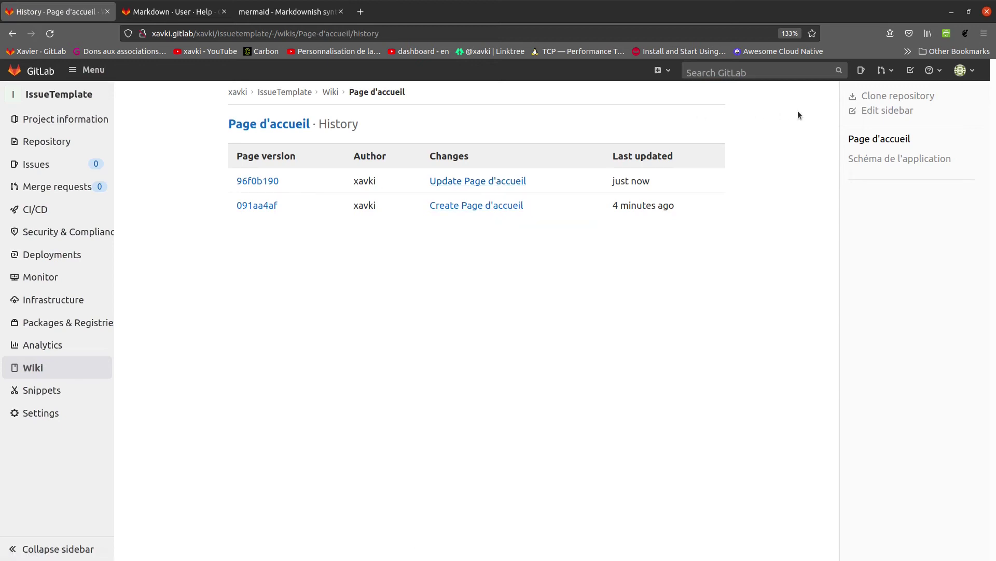
pyautogui.click(883, 141)
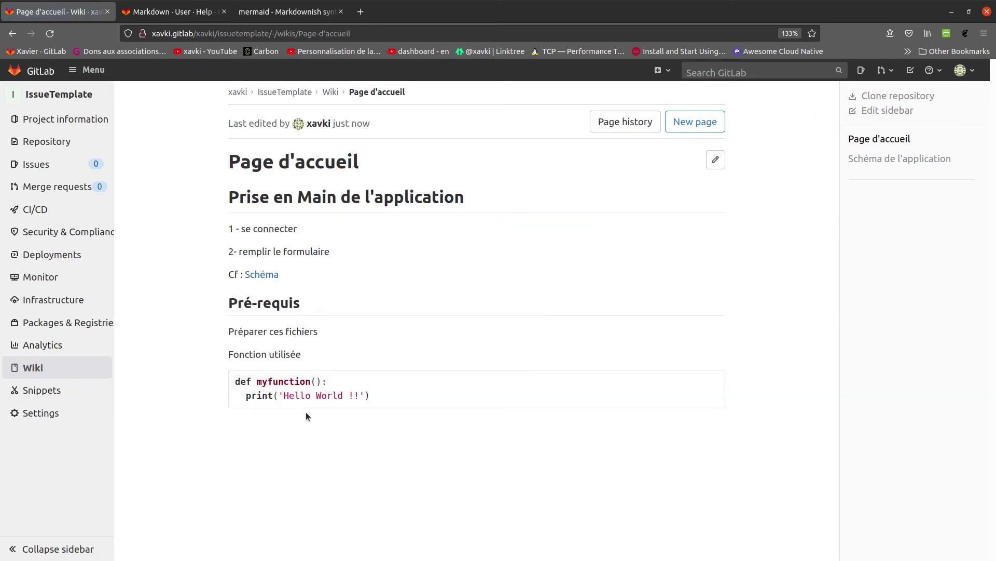
pyautogui.click(262, 275)
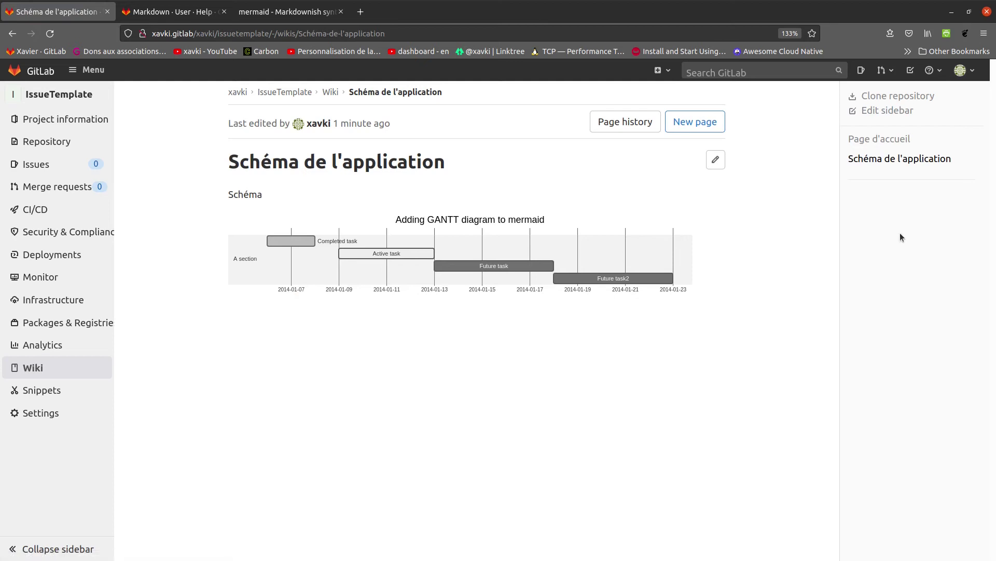
# Open the wiki sidebar for editing and start its content with the heading "# Sommaire".
pyautogui.click(896, 110)
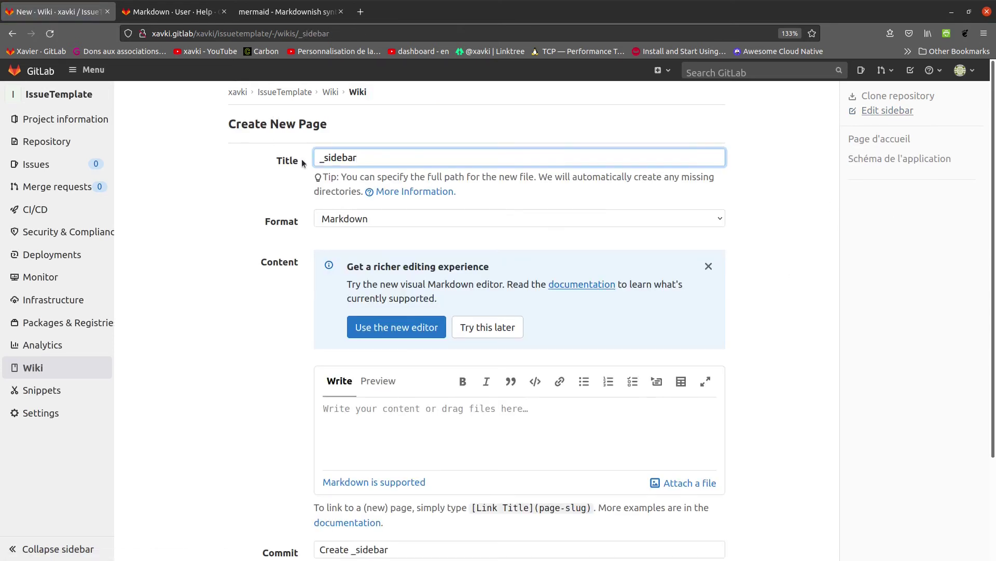
pyautogui.doubleClick(371, 156)
pyautogui.click(237, 188)
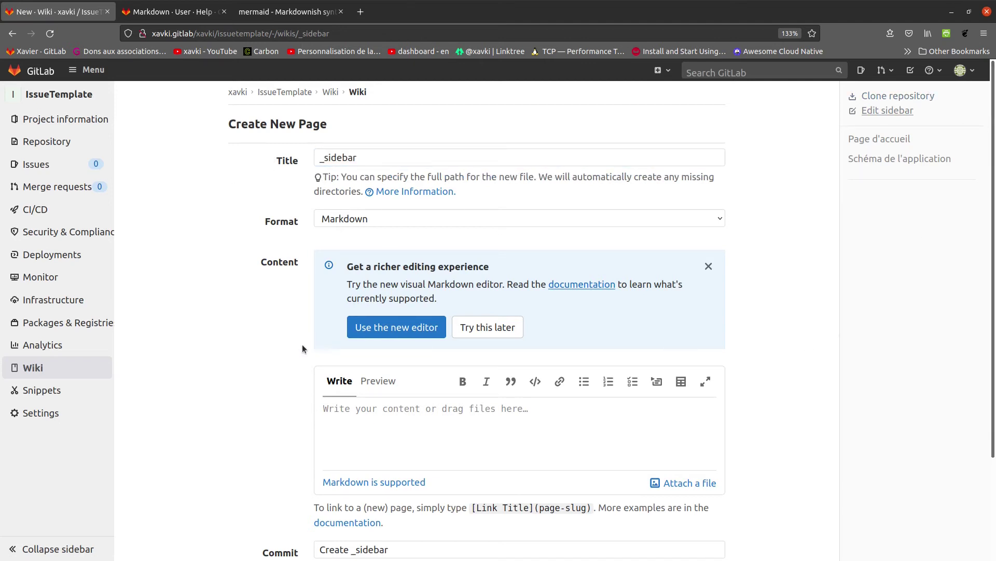
pyautogui.scroll(-3, 267, 370)
pyautogui.click(387, 297)
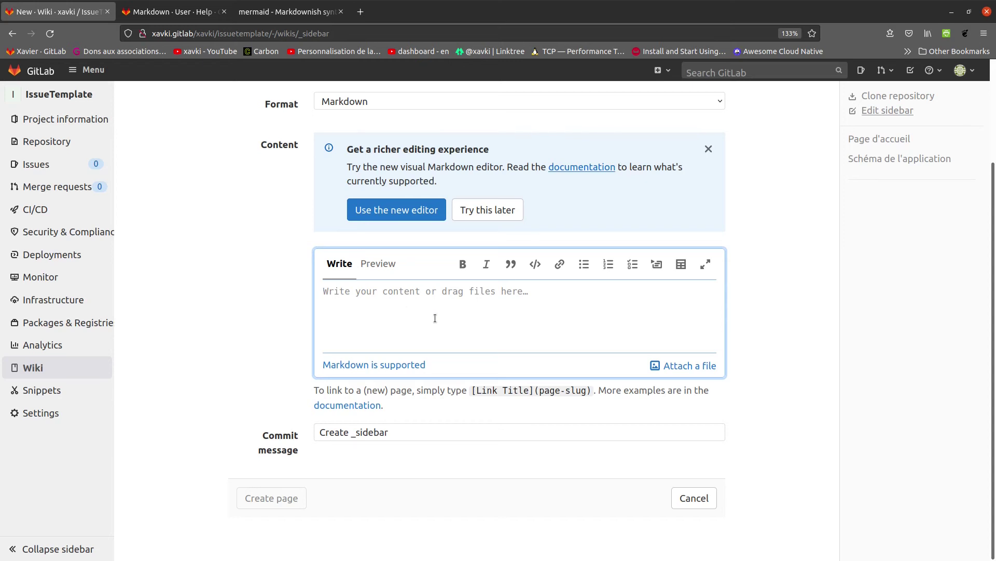
pyautogui.write('#')
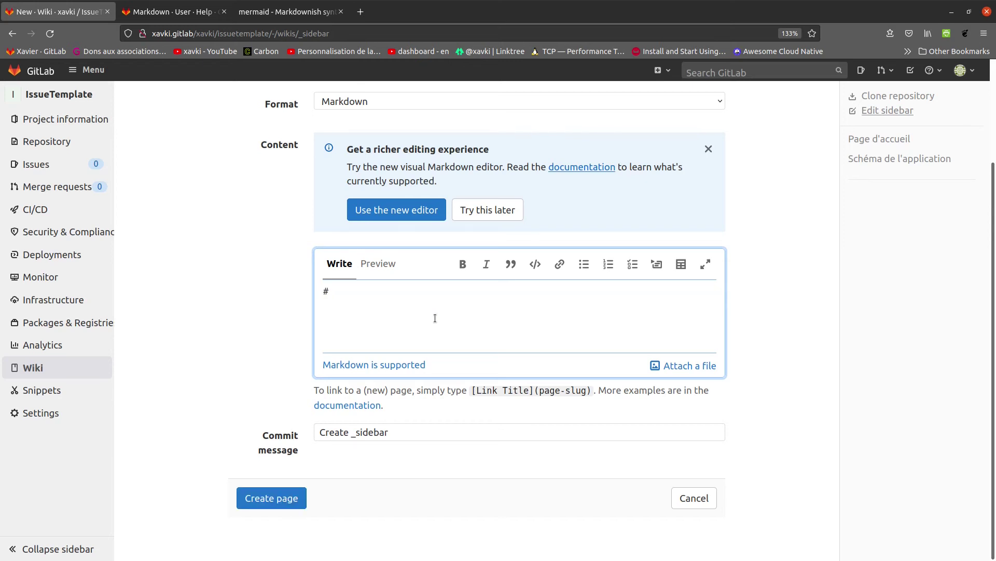
pyautogui.write(' Sommaire')
pyautogui.press('Return')
# Add the link [Accueil](Page-d'accueil) below the Sommaire heading.
pyautogui.write('[]()')
pyautogui.write("Page-d'acc")
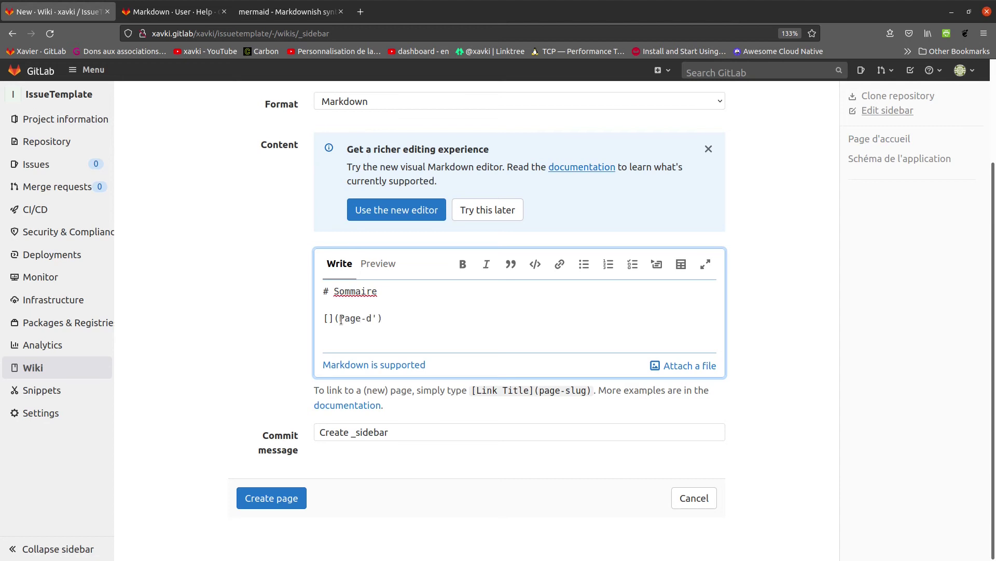
pyautogui.write('ueil')
pyautogui.press('Home')
pyautogui.press('Right')
pyautogui.write('Accueil')
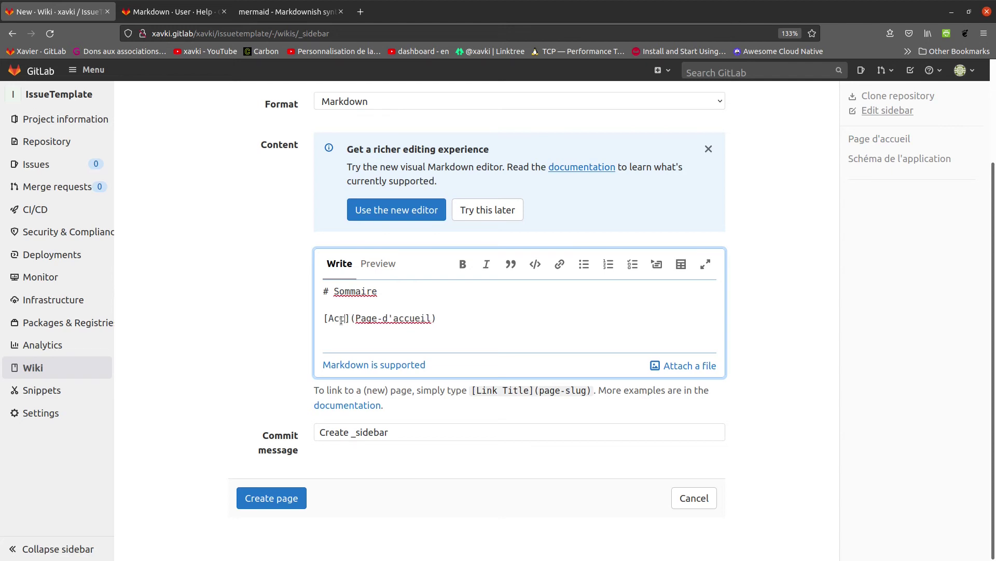
# Duplicate the Accueil link line two lines below it in the sidebar content.
pyautogui.tripleClick(471, 317)
pyautogui.hotkey('ctrl', 'c')
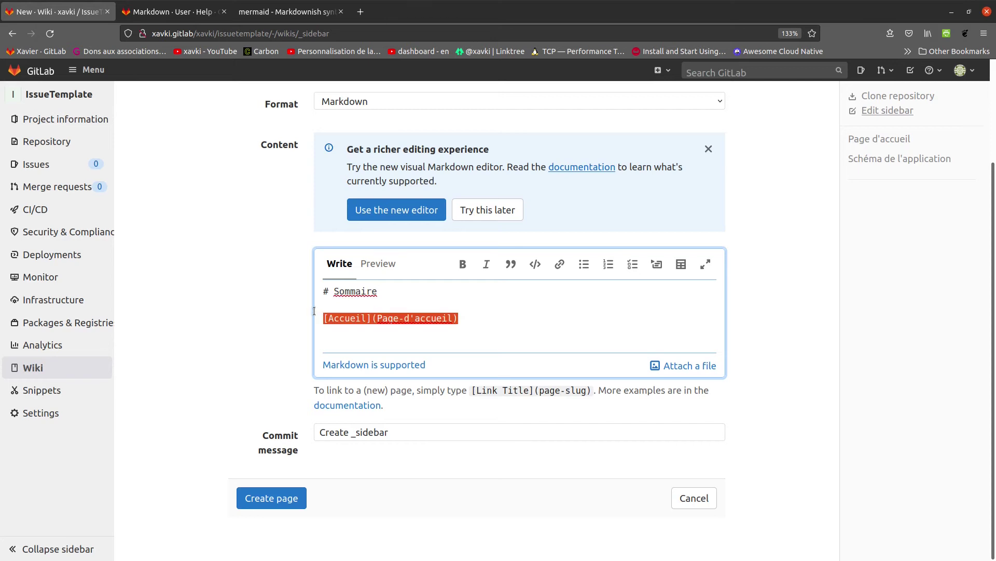
pyautogui.click(496, 321)
pyautogui.press('Return')
pyautogui.press('Return')
pyautogui.hotkey('ctrl', 'v')
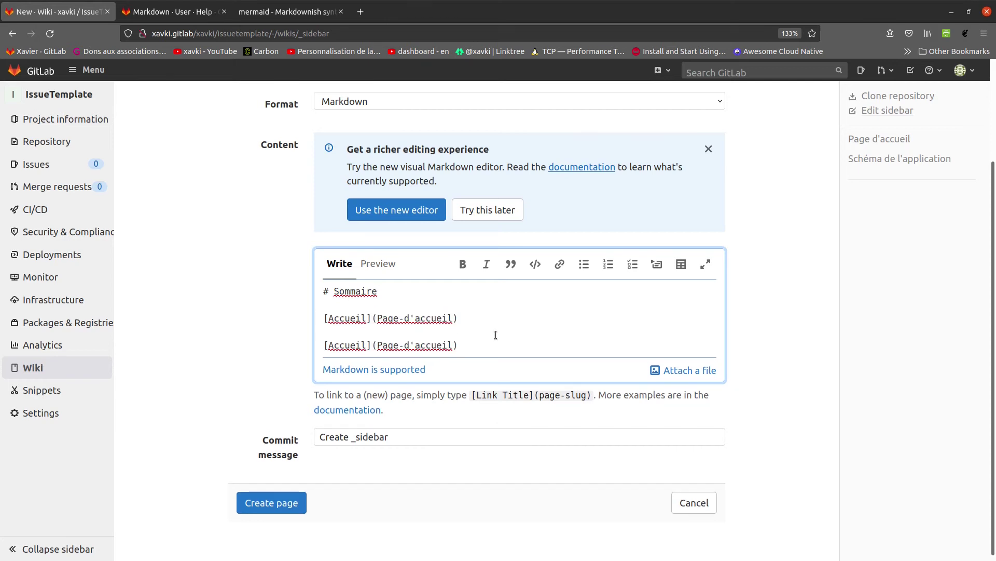
# Replace the duplicated link's target with Schéma-de-l'application.
pyautogui.moveTo(453, 345); pyautogui.dragTo(378, 345)
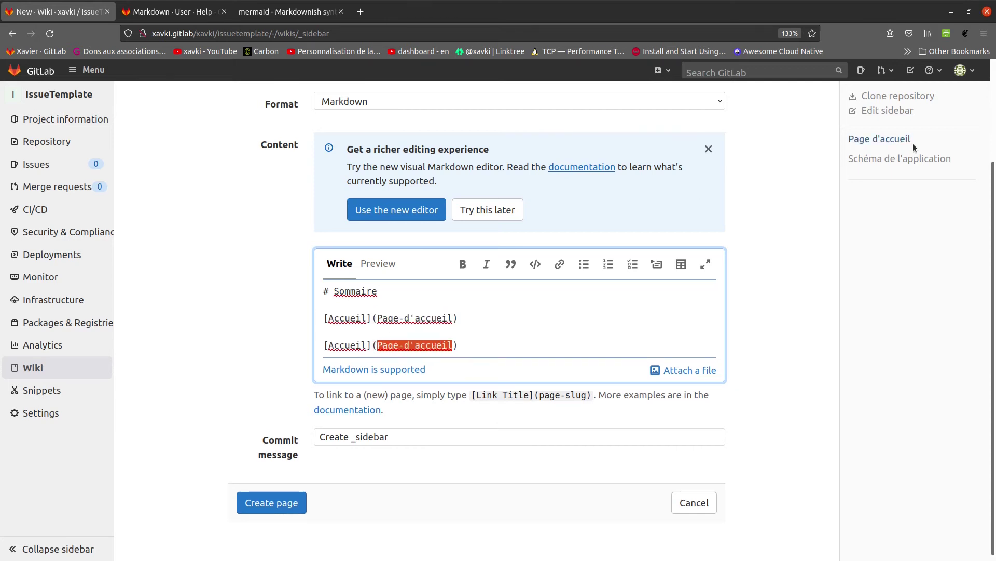
pyautogui.write('Schéma-')
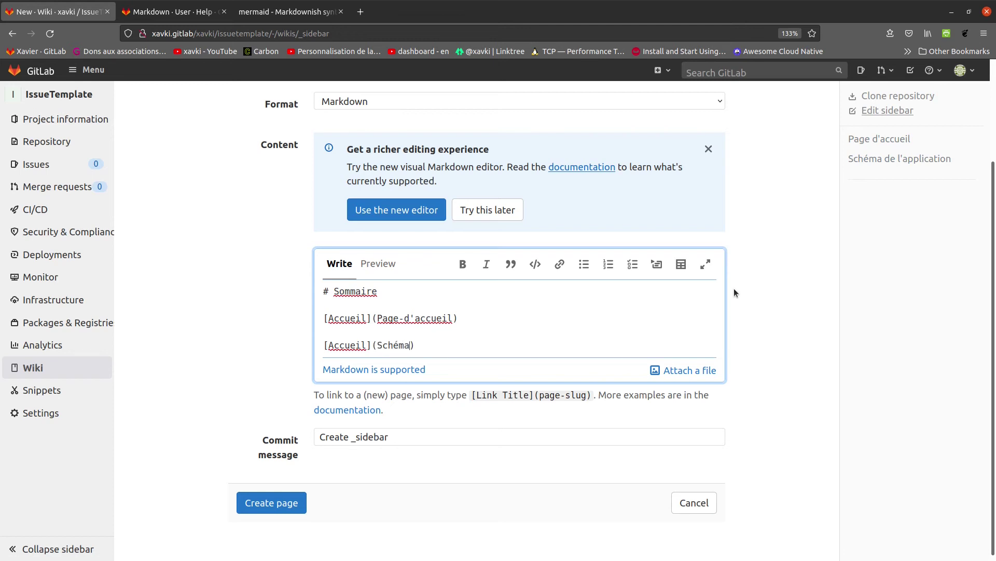
pyautogui.write("de-l'application")
# Change the second link's label from Accueil to Schéma.
pyautogui.press('Left')
pyautogui.press('Left')
pyautogui.press('Left')
pyautogui.press('Left')
pyautogui.press('Left')
pyautogui.press('Left')
pyautogui.press('Left')
pyautogui.press('Left')
pyautogui.press('Left')
pyautogui.press('BackSpace')
pyautogui.press('BackSpace')
pyautogui.press('BackSpace')
pyautogui.press('BackSpace')
pyautogui.press('BackSpace')
pyautogui.press('BackSpace')
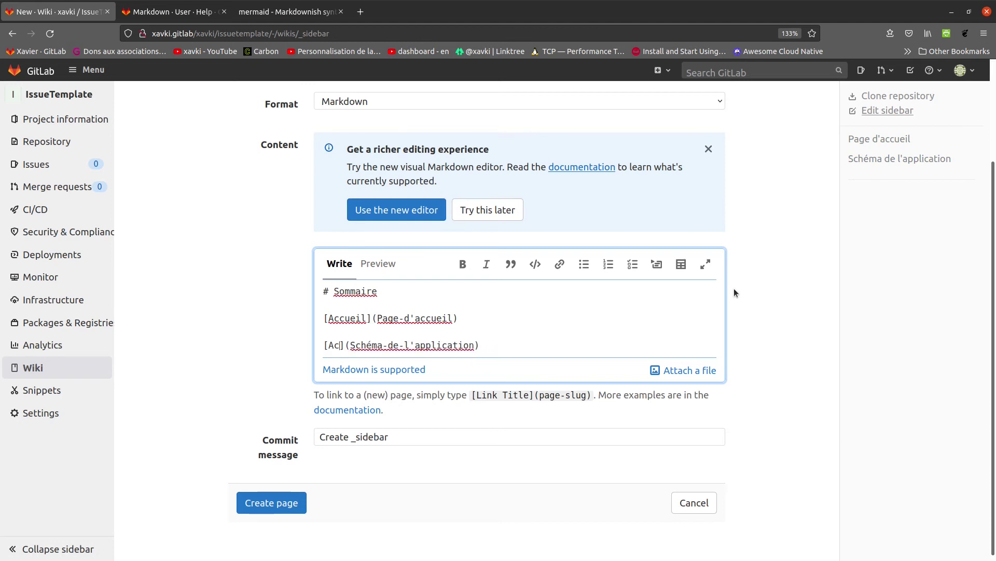
pyautogui.press('BackSpace')
pyautogui.write('Schéma')
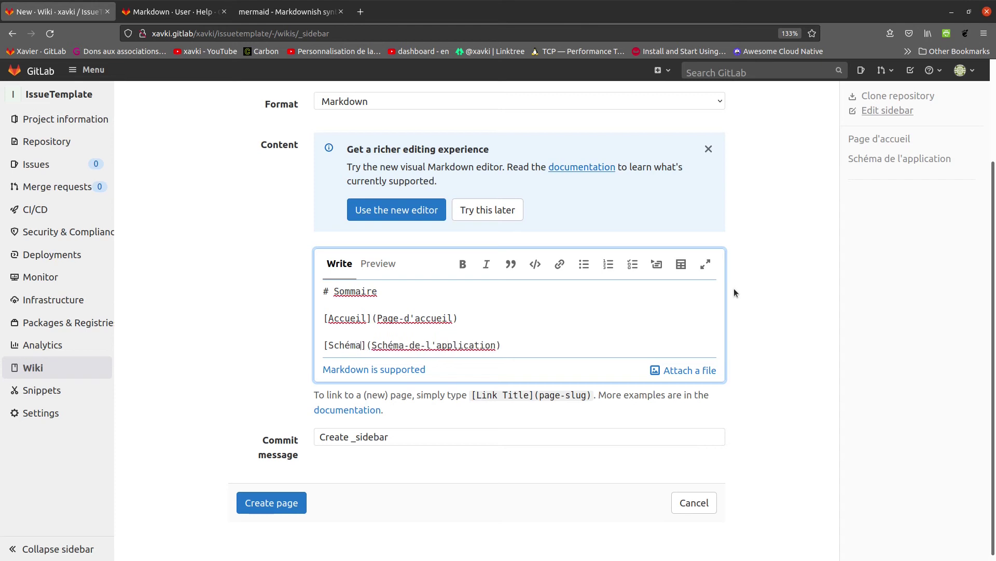
# Preview the sidebar content and create the _sidebar page.
pyautogui.click(377, 263)
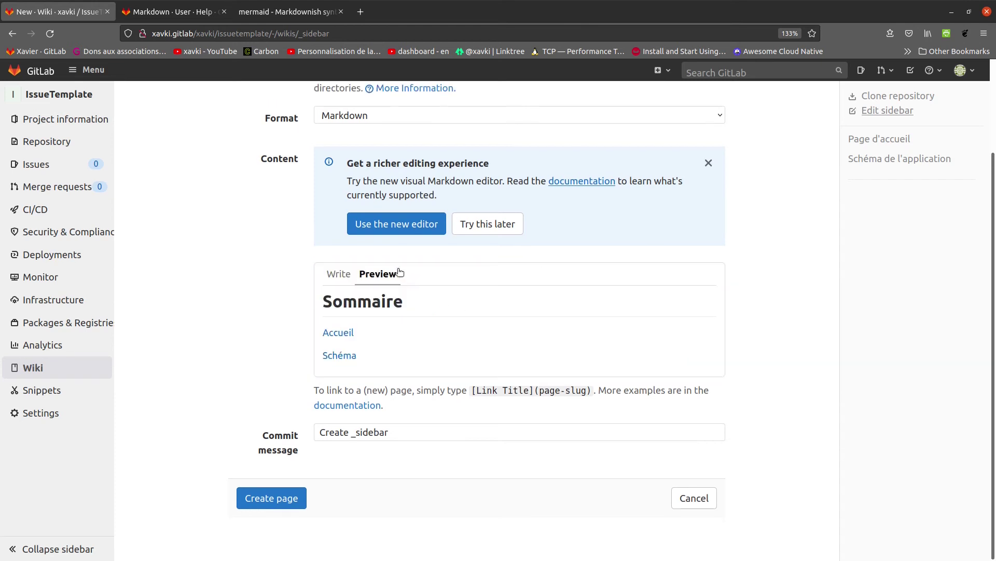
pyautogui.click(272, 498)
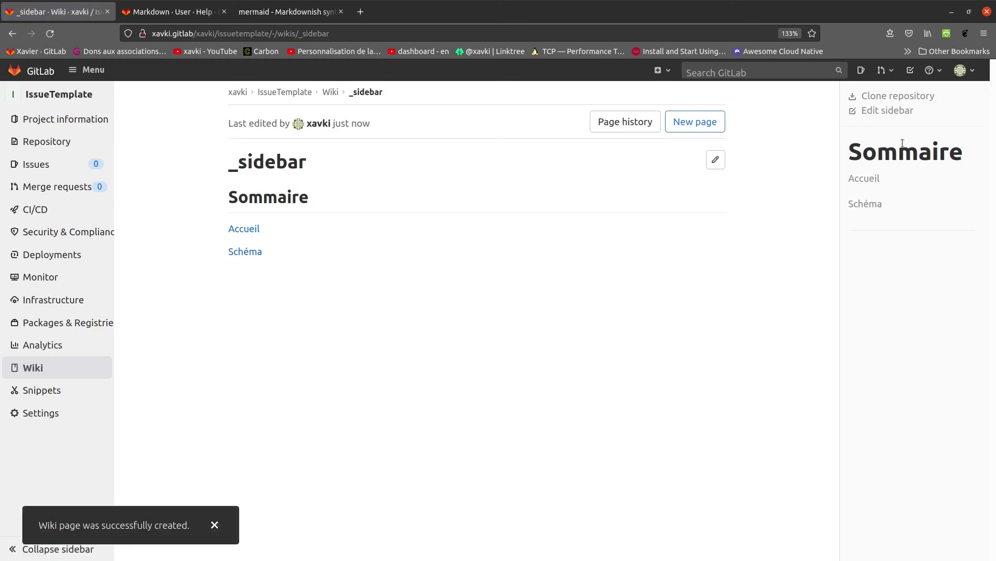
pyautogui.moveTo(919, 158); pyautogui.dragTo(879, 159)
pyautogui.click(860, 160)
# Reopen the sidebar for editing, reduce the Sommaire heading to level three (###), and save the changes.
pyautogui.click(885, 111)
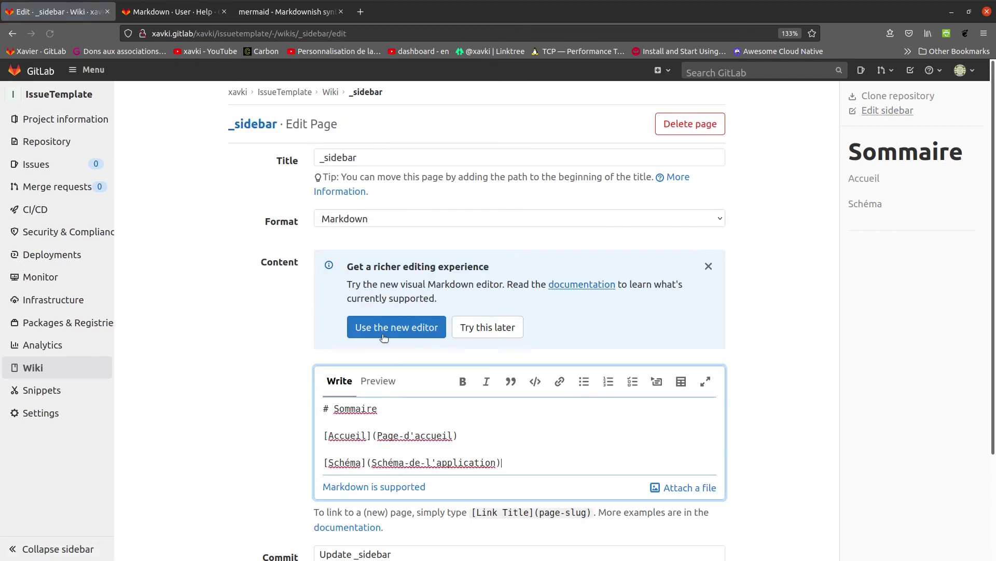
pyautogui.click(330, 409)
pyautogui.write('##')
pyautogui.scroll(-3, 258, 431)
pyautogui.click(267, 500)
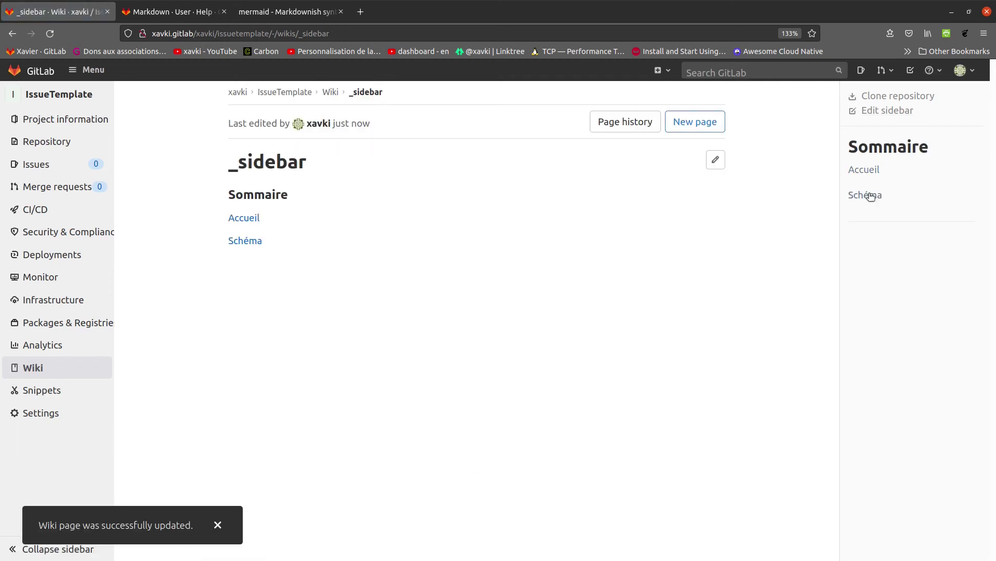
# Test the custom sidebar's Accueil and Schéma links, finishing on Page d'accueil.
pyautogui.click(870, 171)
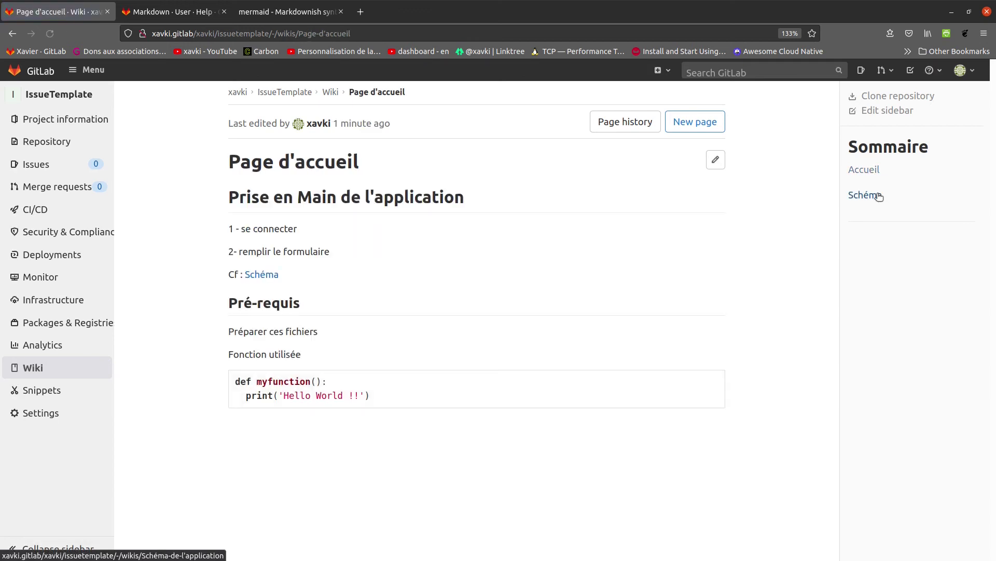
pyautogui.click(879, 197)
pyautogui.click(867, 171)
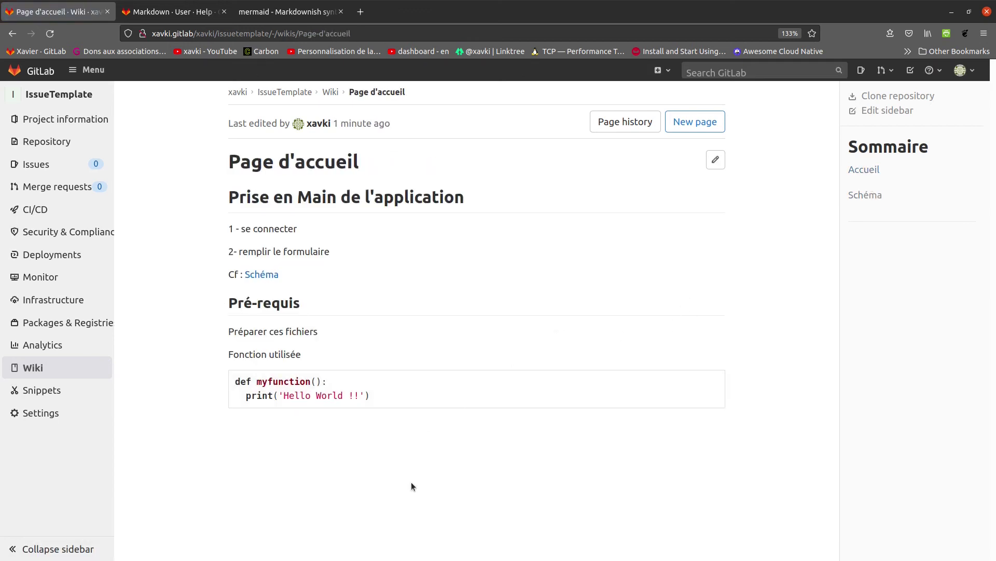
# Review the first Wikis slide in the terminal presentation and return to the GitLab wiki in the browser.
pyautogui.hotkey('alt', 'Tab')
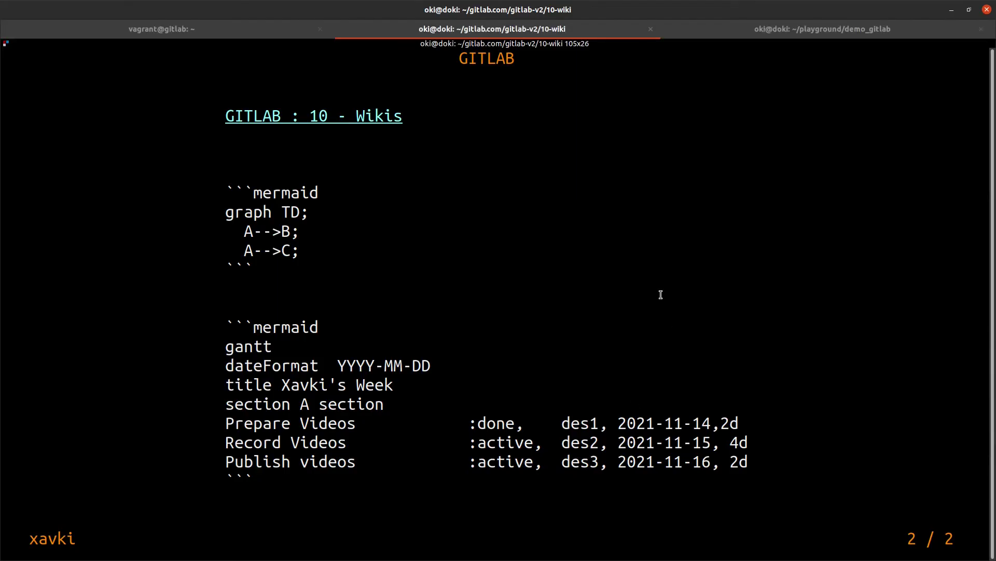
pyautogui.press('Left')
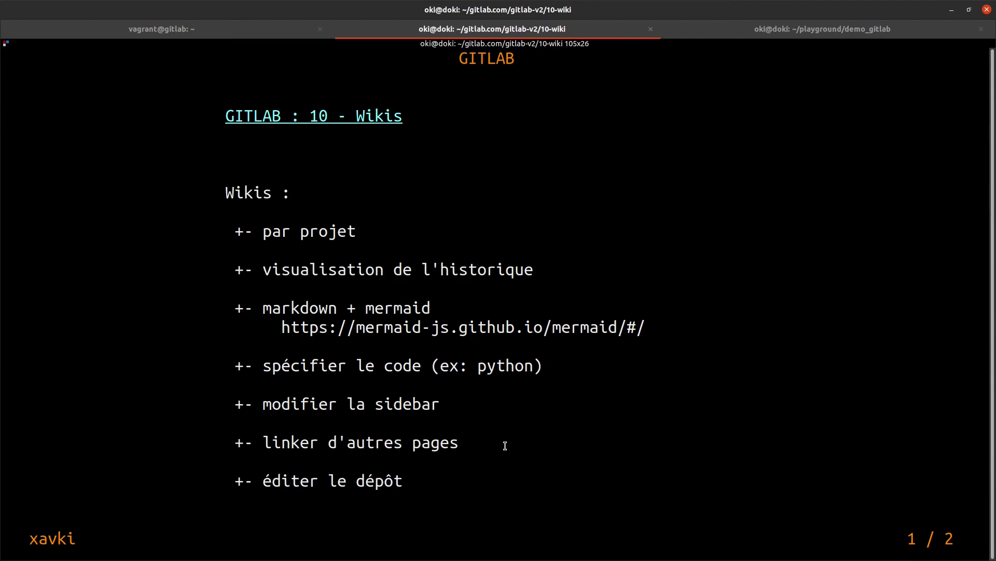
pyautogui.hotkey('alt', 'Tab')
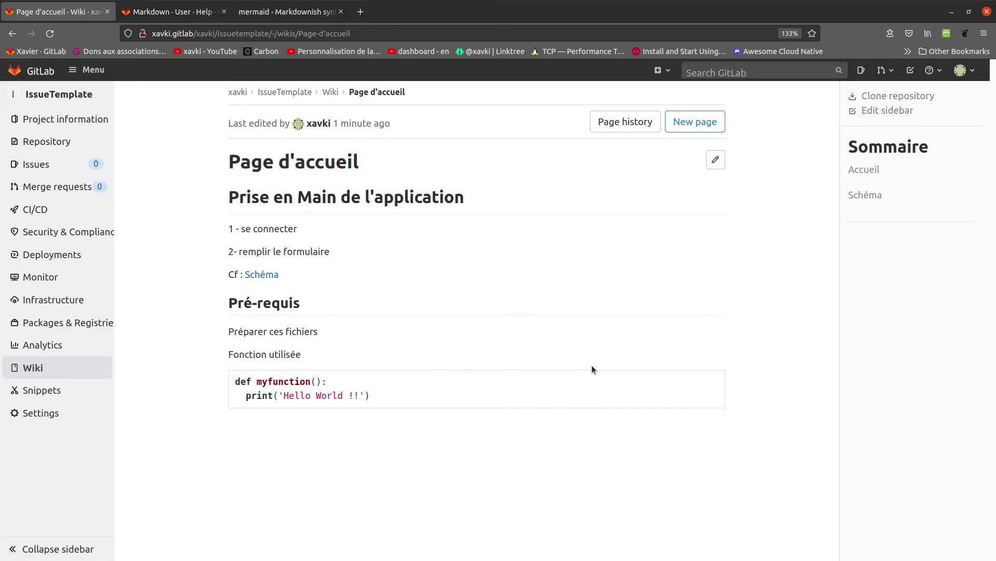
# Open the wiki's repository cloning instructions and select the git clone command.
pyautogui.click(876, 98)
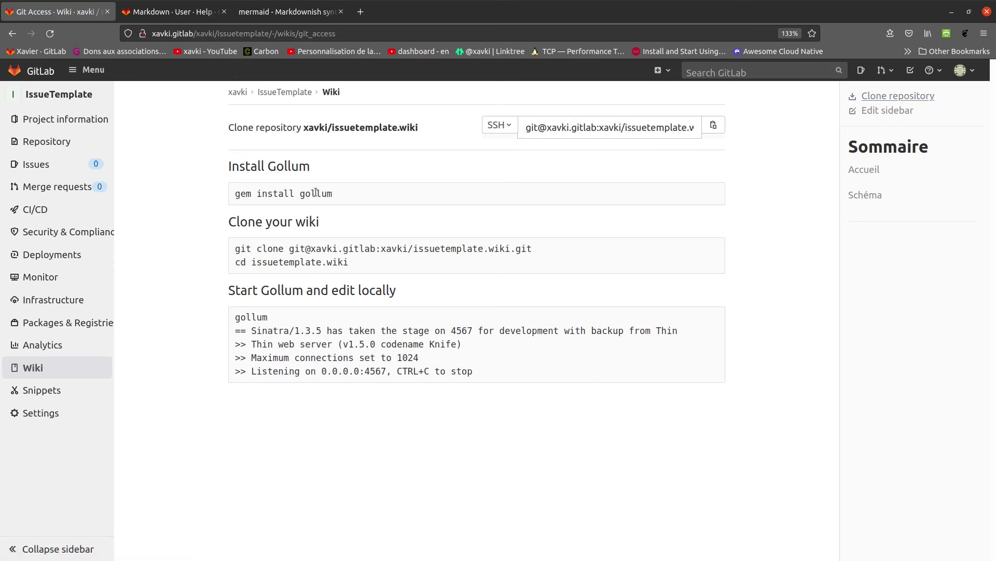
pyautogui.moveTo(330, 196); pyautogui.dragTo(229, 195)
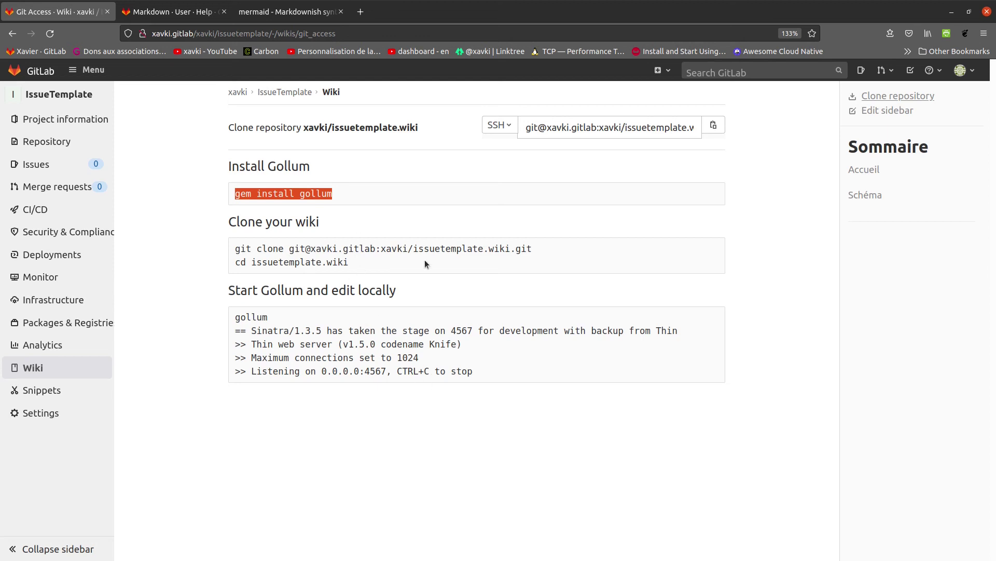
pyautogui.moveTo(551, 244); pyautogui.dragTo(451, 253)
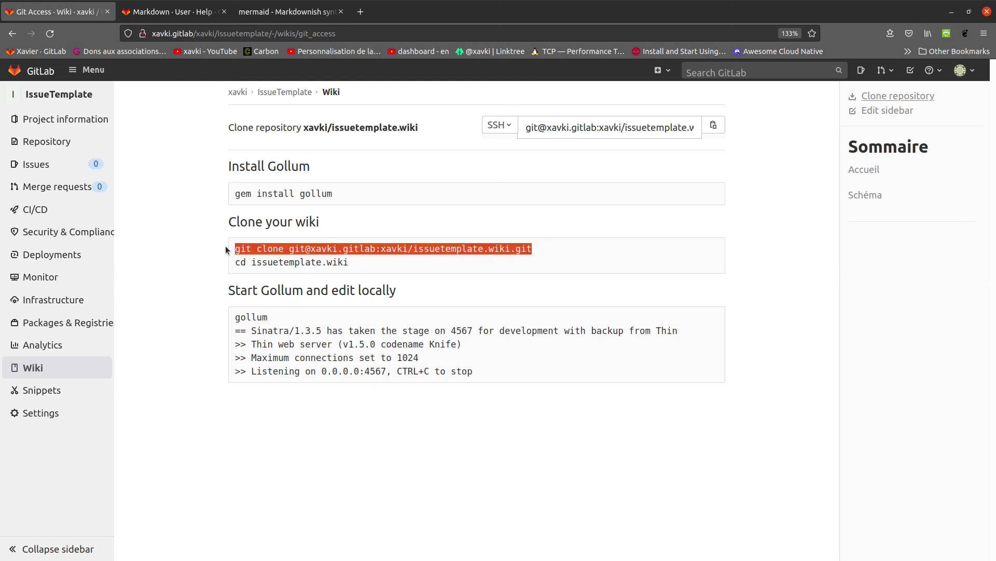
pyautogui.hotkey('alt', 'Tab')
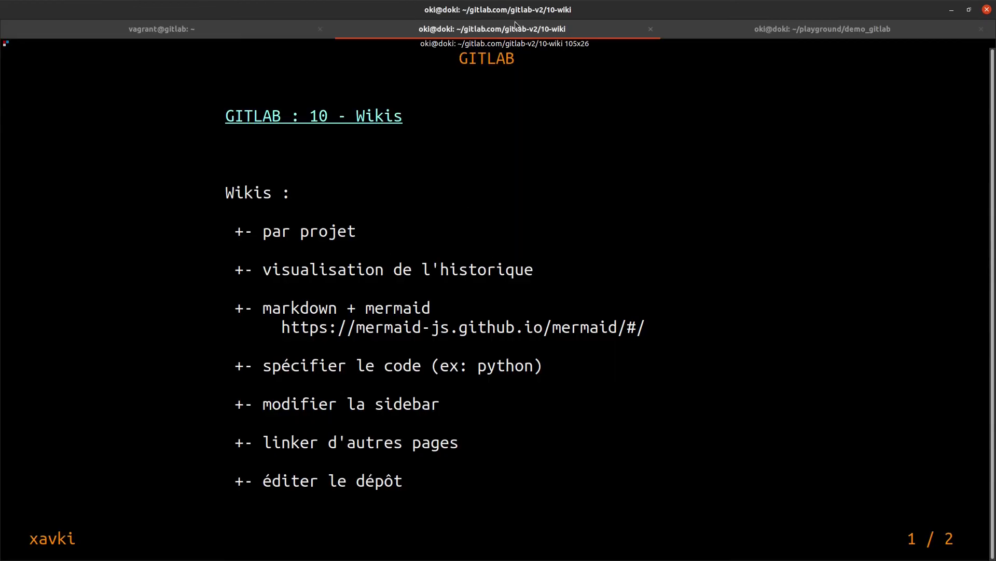
pyautogui.click(677, 23)
pyautogui.hotkey('ctrl', 'shift', 'v')
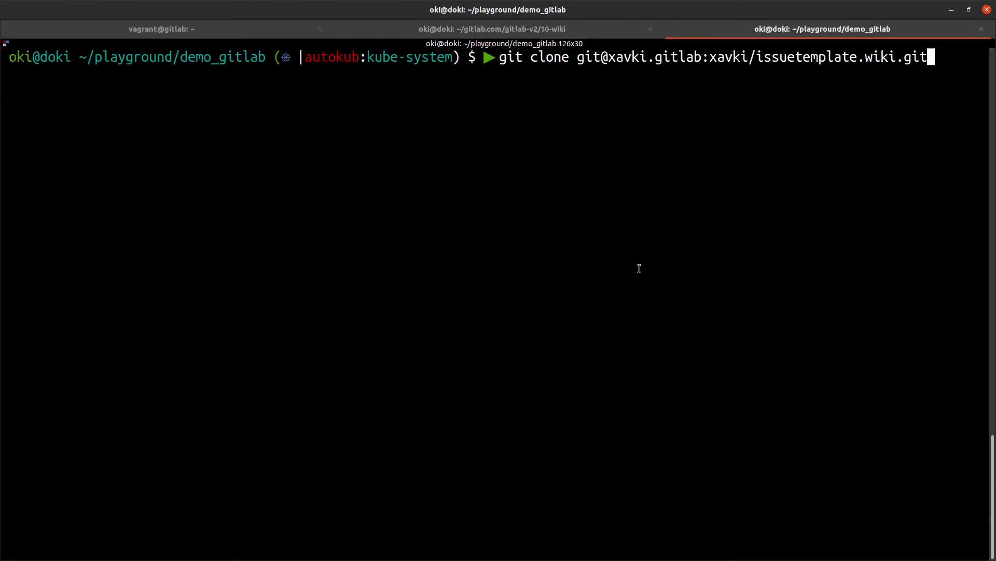
pyautogui.press('Return')
pyautogui.write('yes')
pyautogui.press('Return')
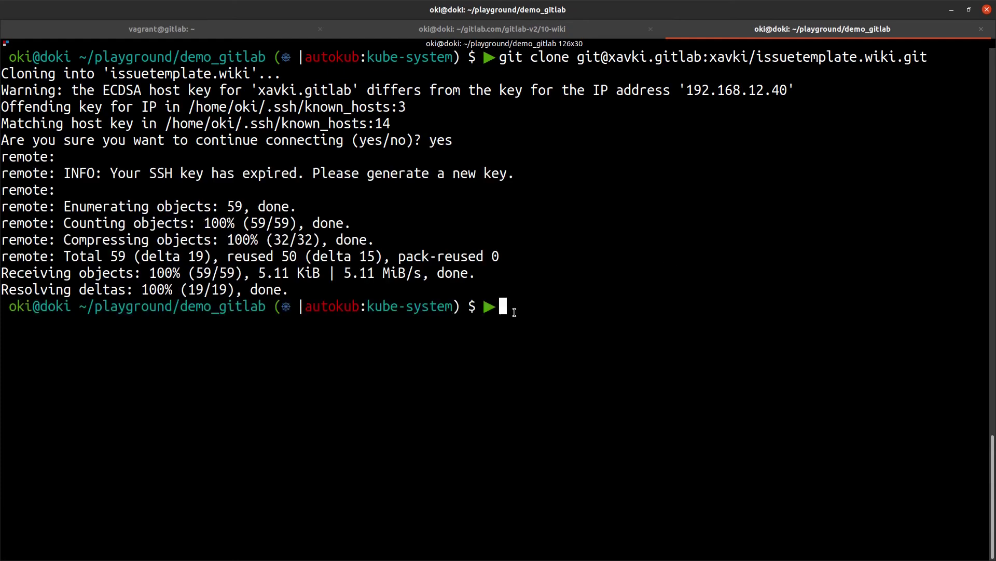
# Clear the terminal and list the demo_gitlab directory to locate the cloned wiki folder.
pyautogui.hotkey('ctrl', 'l')
pyautogui.write('sl')
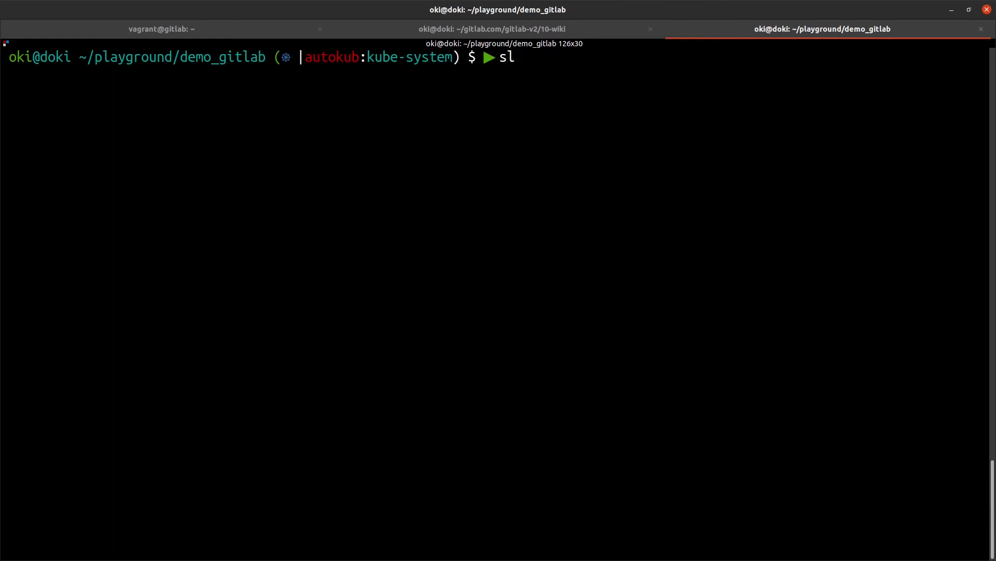
pyautogui.write('s')
pyautogui.press('Return')
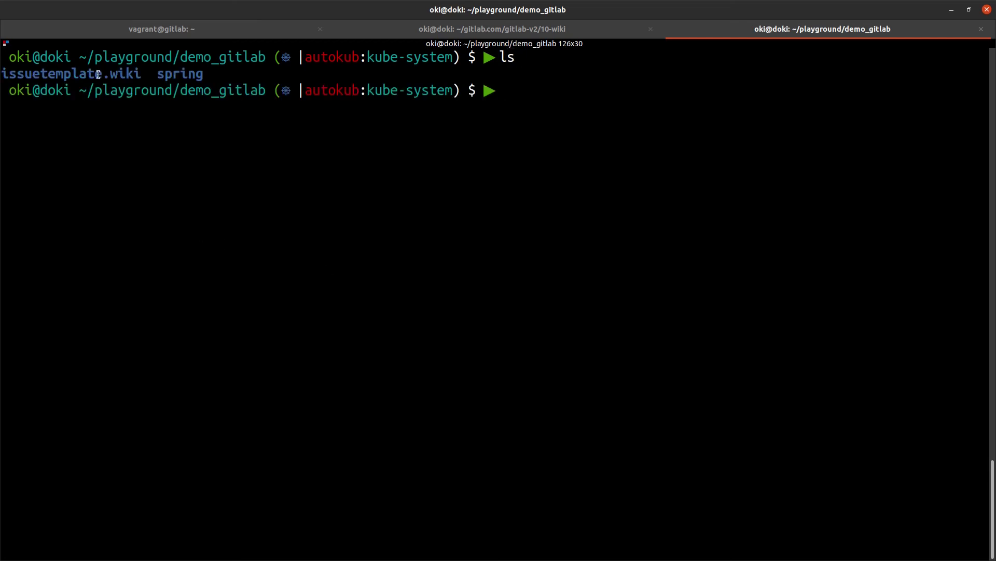
pyautogui.doubleClick(77, 74)
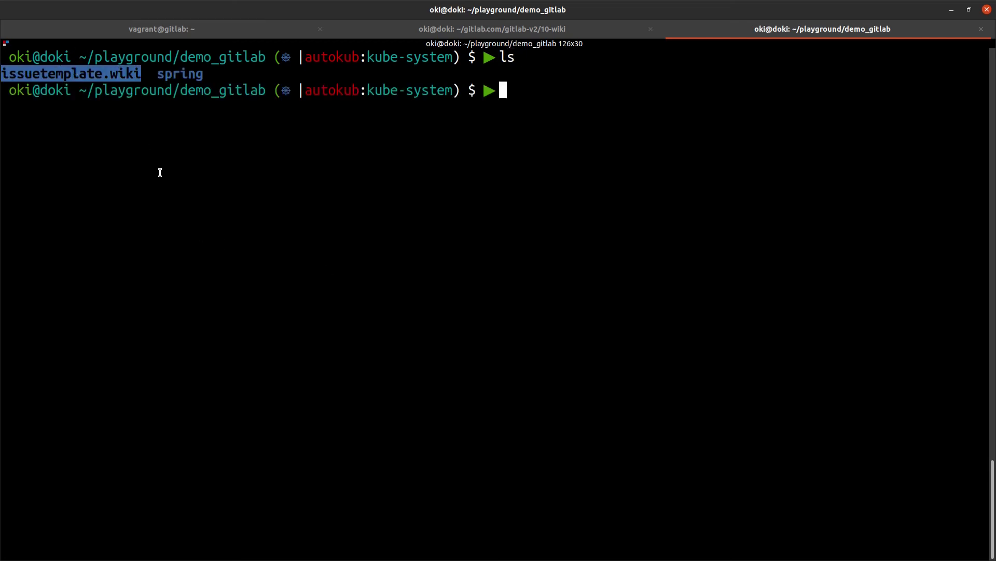
# Enter the issuetemplate.wiki directory and list its files.
pyautogui.write('cd is')
pyautogui.press('Tab')
pyautogui.press('Return')
pyautogui.write('ls')
pyautogui.press('Return')
# Open the file Page-d'accueil.md in Vim.
pyautogui.write('vim')
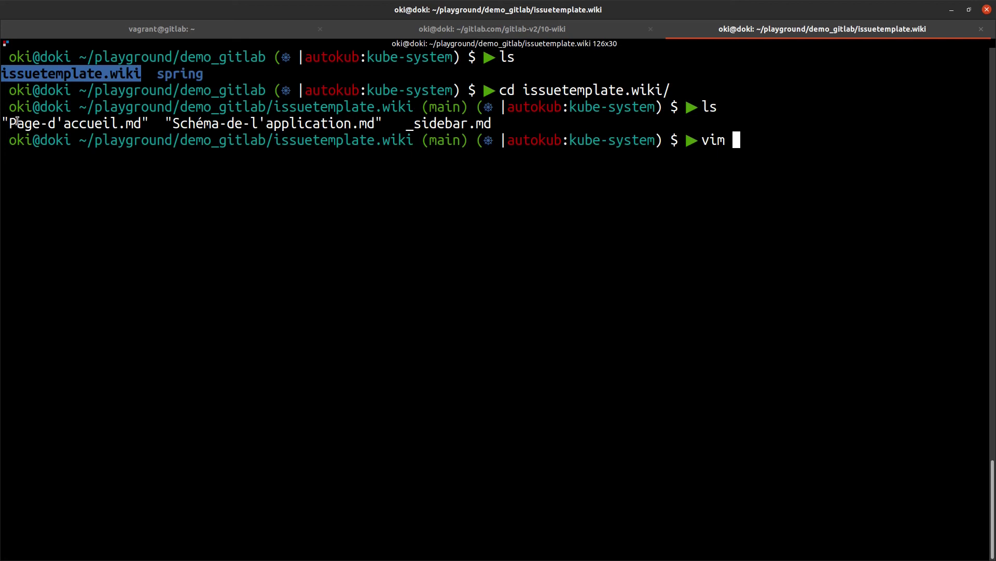
pyautogui.moveTo(9, 123); pyautogui.dragTo(56, 123)
pyautogui.moveTo(149, 123); pyautogui.dragTo(2, 130)
pyautogui.middleClick(1, 129)
pyautogui.press('Return')
# Append the heading "# Seconde section" after the Python code block at the end of Page-d'accueil.md, followed by blank lines.
pyautogui.press('Down')
pyautogui.press('Down')
pyautogui.press('Down')
pyautogui.press('Down')
pyautogui.press('Down')
pyautogui.press('Down')
pyautogui.press('Down')
pyautogui.press('Down')
pyautogui.press('Down')
pyautogui.press('Down')
pyautogui.press('Down')
pyautogui.press('Down')
pyautogui.press('Down')
pyautogui.press('Down')
pyautogui.press('Down')
pyautogui.press('Down')
pyautogui.press('Down')
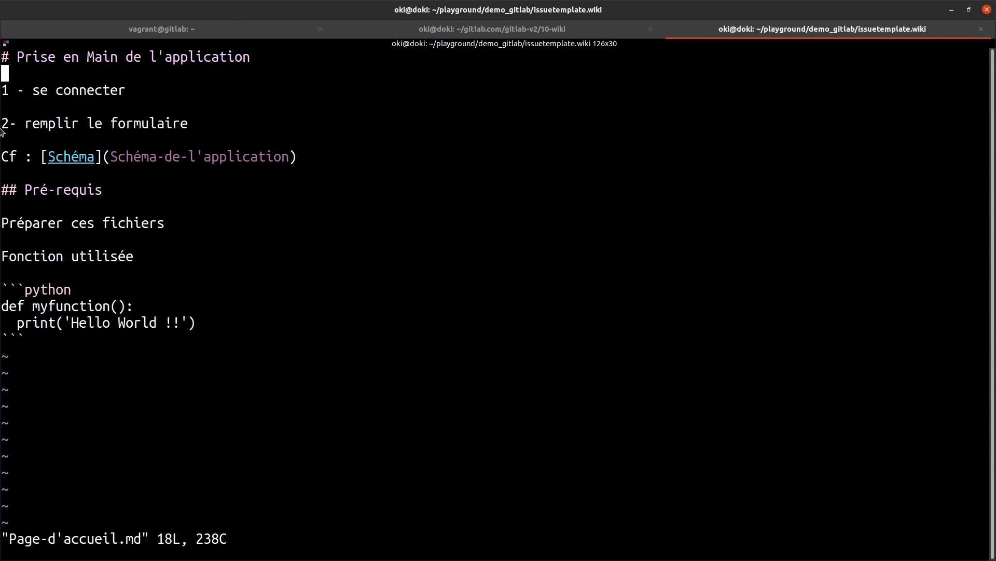
pyautogui.press('a')
pyautogui.press('Right')
pyautogui.press('Right')
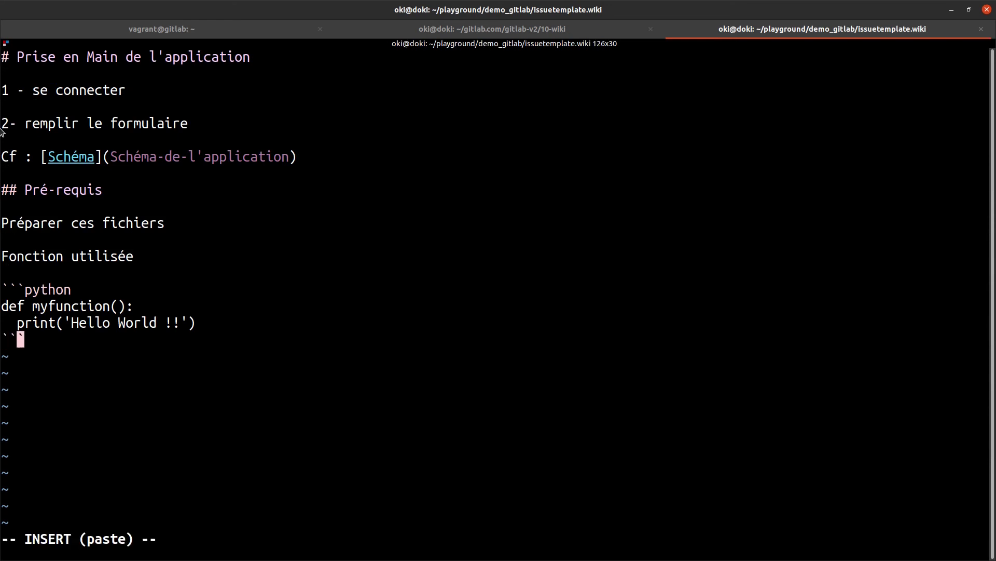
pyautogui.press('Return')
pyautogui.press('Return')
pyautogui.write('# Seconde section')
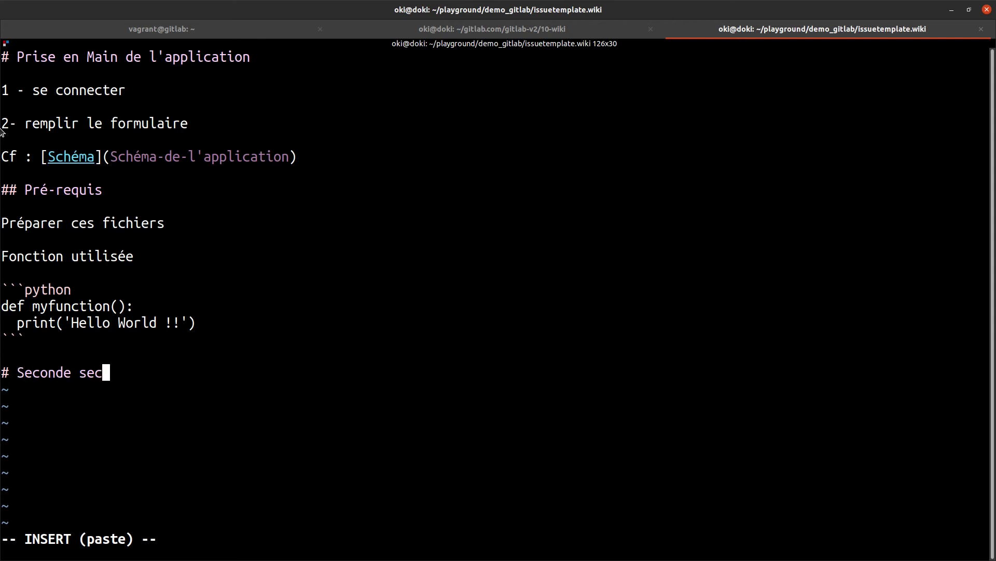
pyautogui.press('Return')
pyautogui.press('Return')
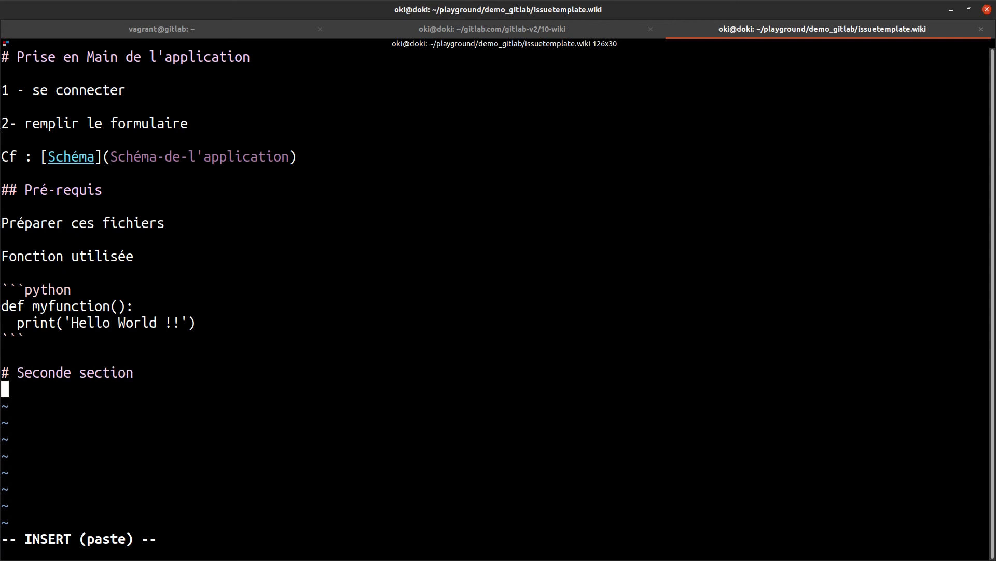